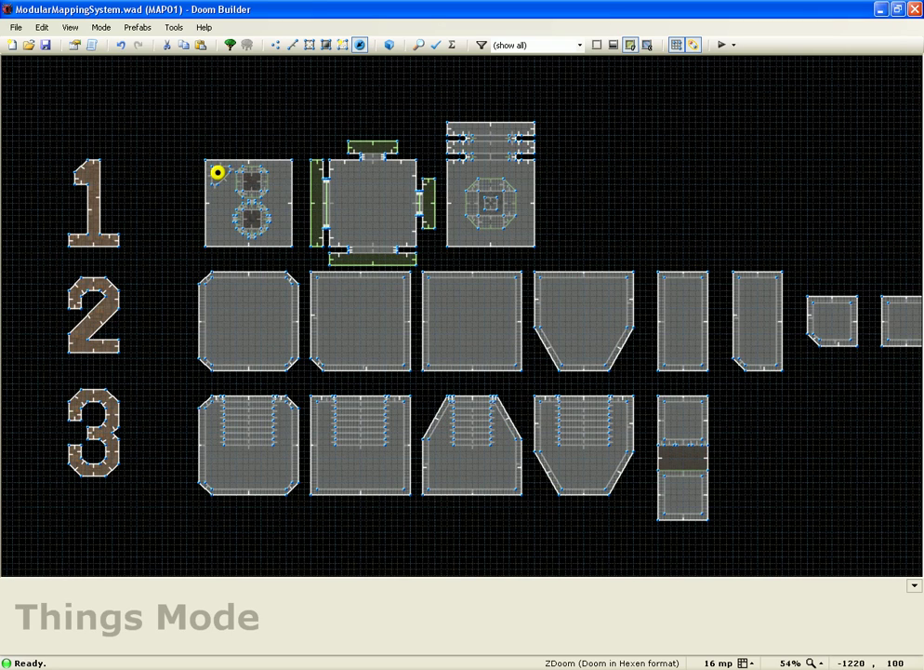
Step: Look over the three numbered rows of map modules and examine the shotgun display in the first row's first room
drag(32, 146, 144, 497)
scroll(200, 163, up, 2)
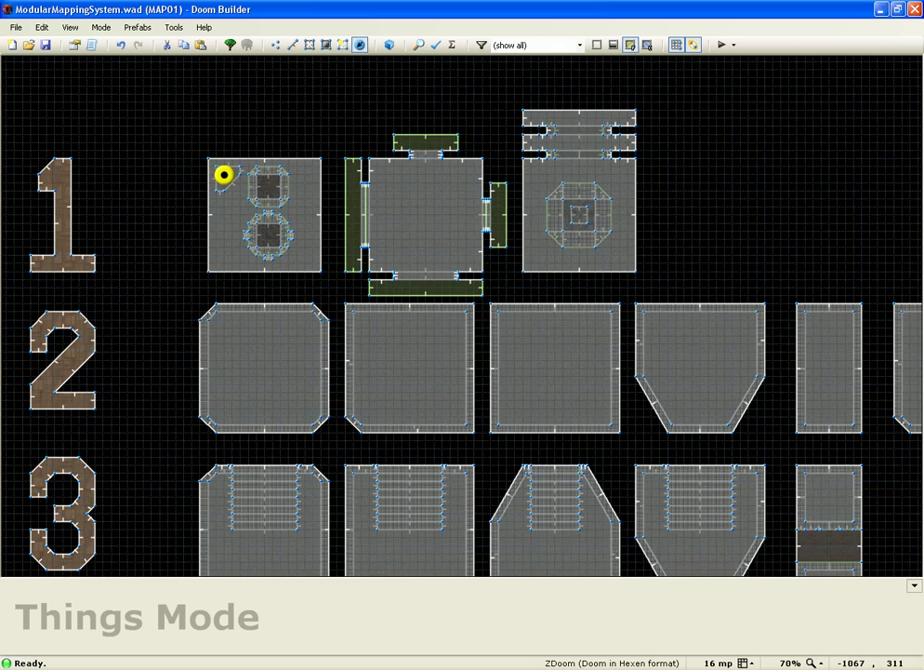
scroll(200, 162, down, 3)
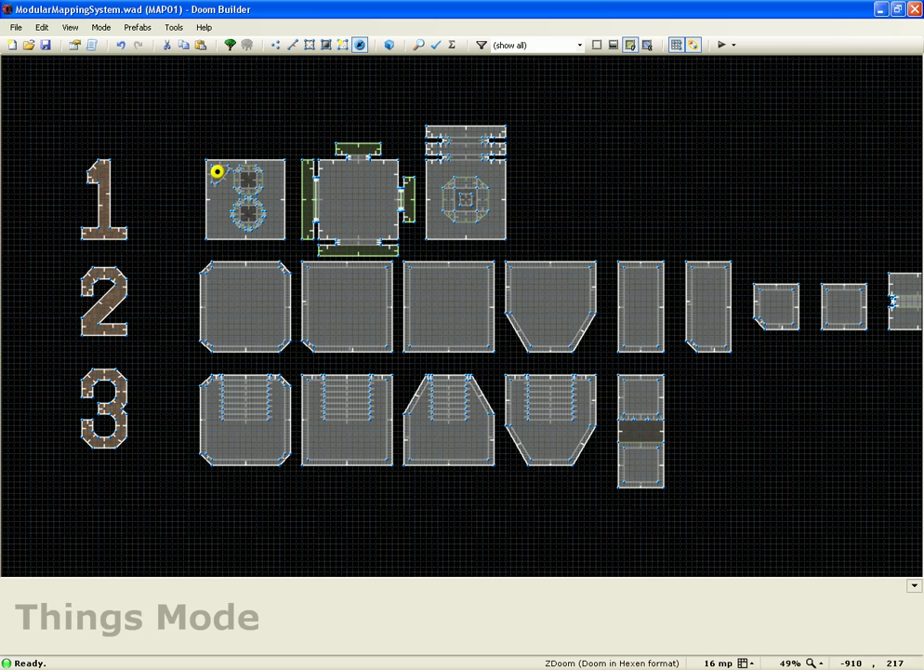
scroll(228, 146, up, 2)
scroll(227, 155, up, 6)
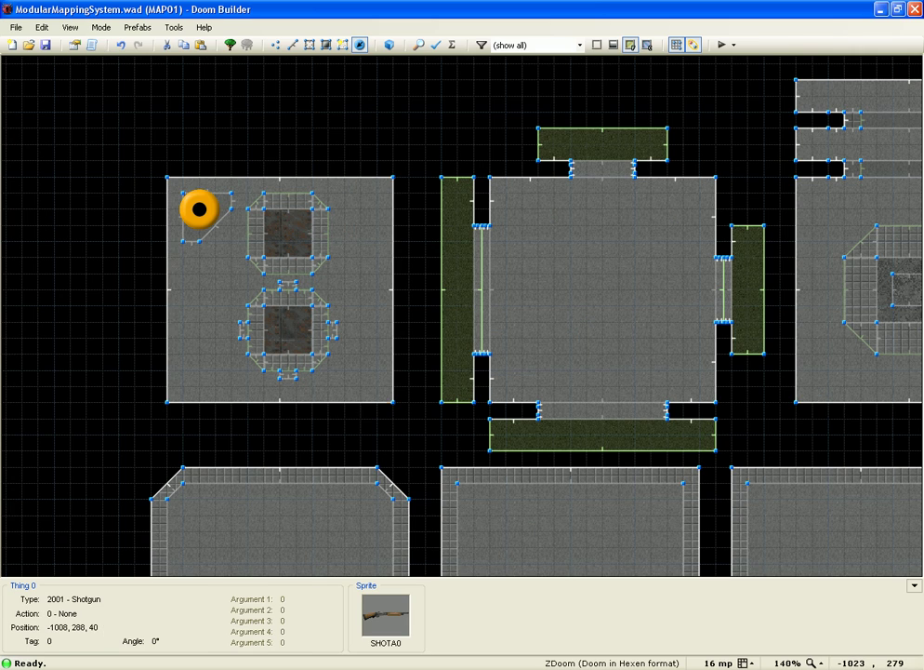
Step: Switch to Sectors mode and examine the windows, doorways and octagonal platform of the first row's detail modules
key(s)
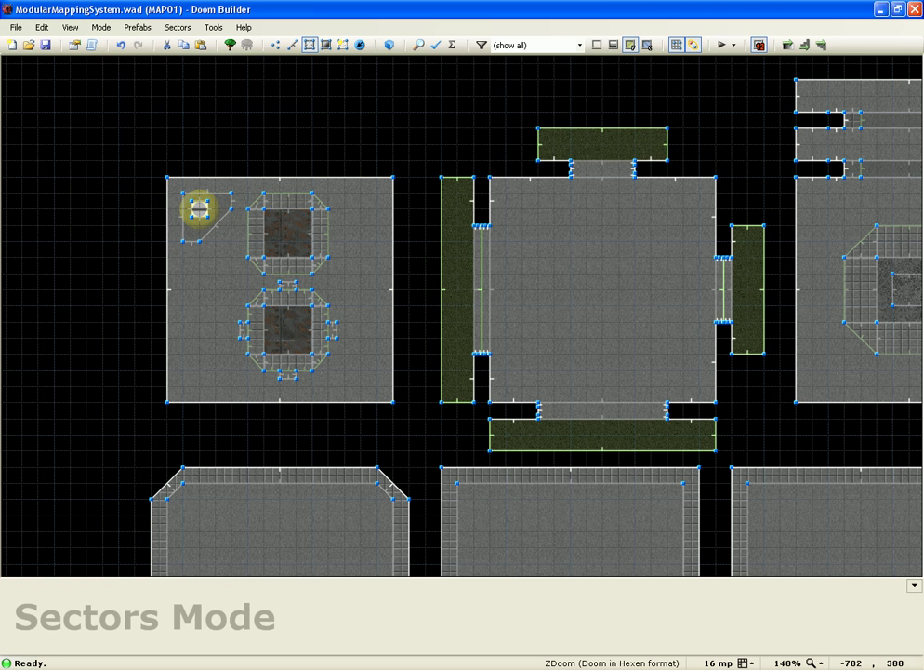
drag(496, 105, 692, 177)
click(703, 129)
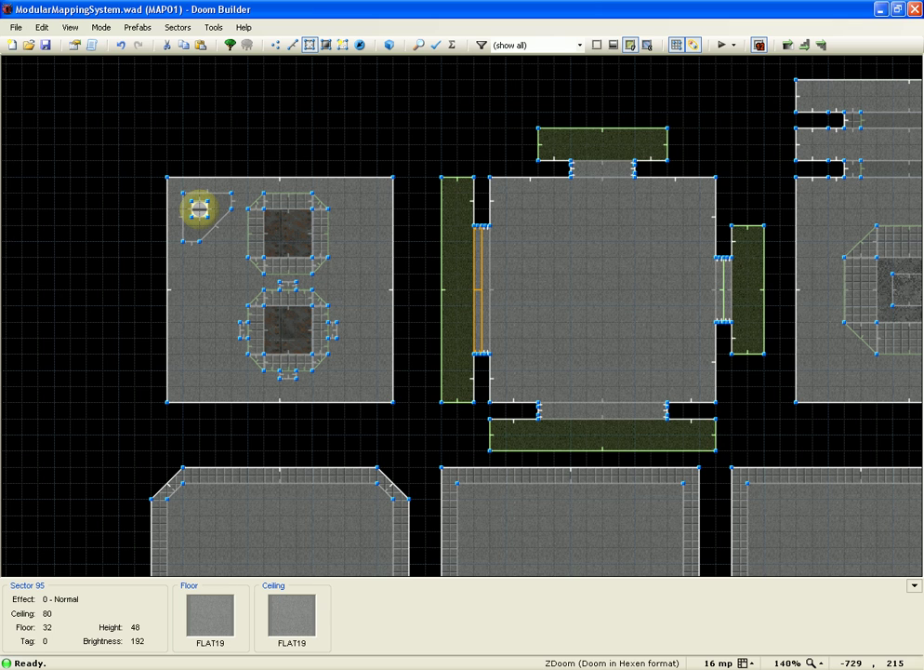
scroll(200, 211, down, 4)
scroll(761, 113, up, 4)
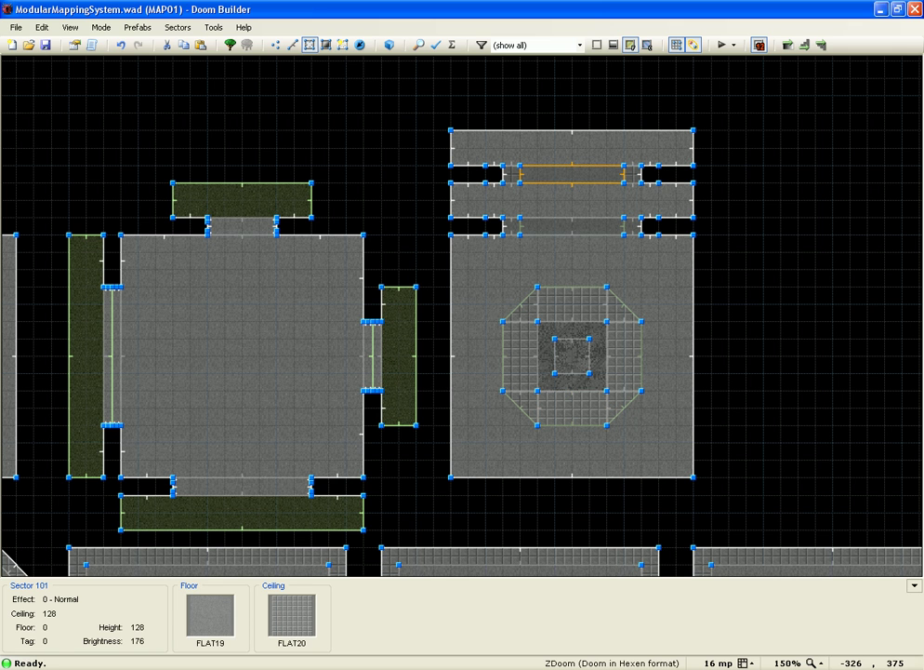
scroll(546, 177, down, 2)
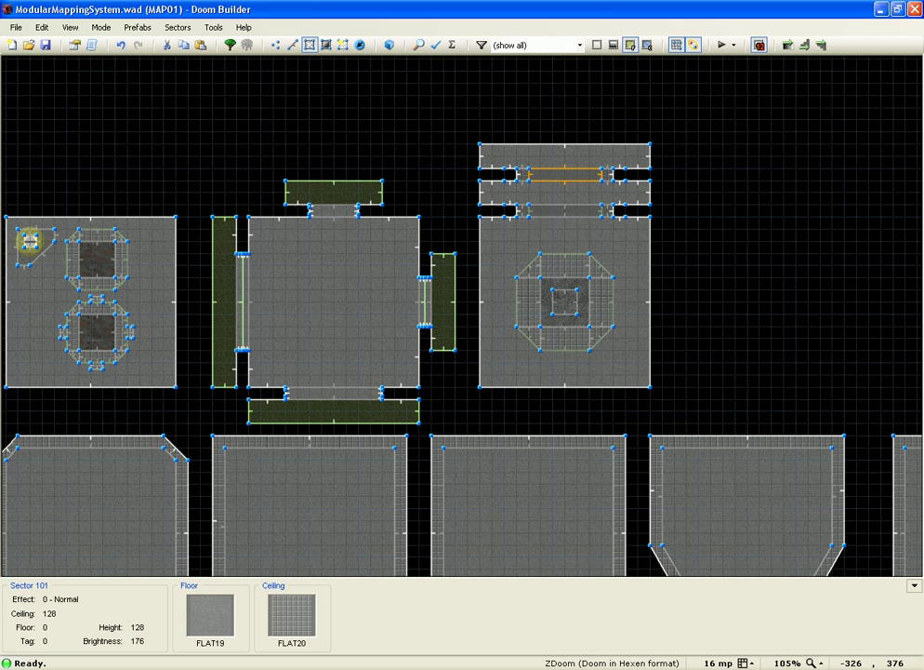
scroll(564, 174, down, 2)
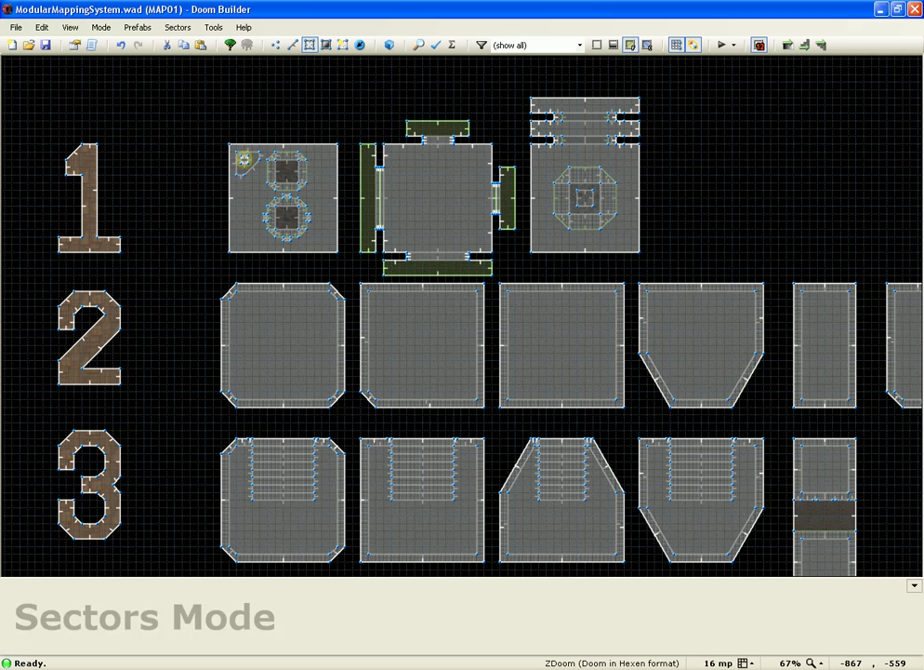
Step: Examine the second row's small square rooms, doorway connector and cross-shaped junction
scroll(499, 220, down, 2)
scroll(558, 223, down, 8)
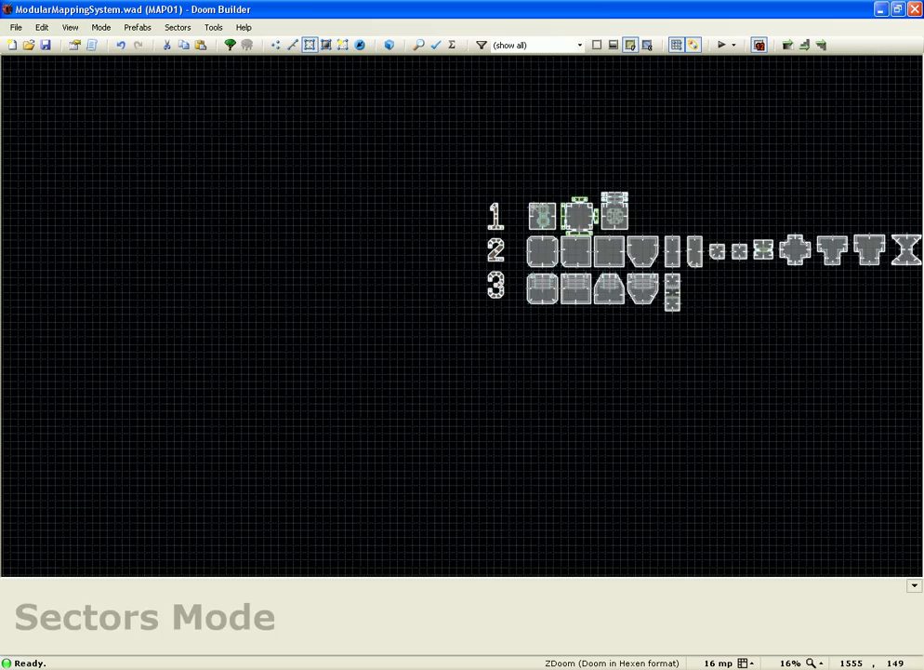
scroll(553, 212, up, 7)
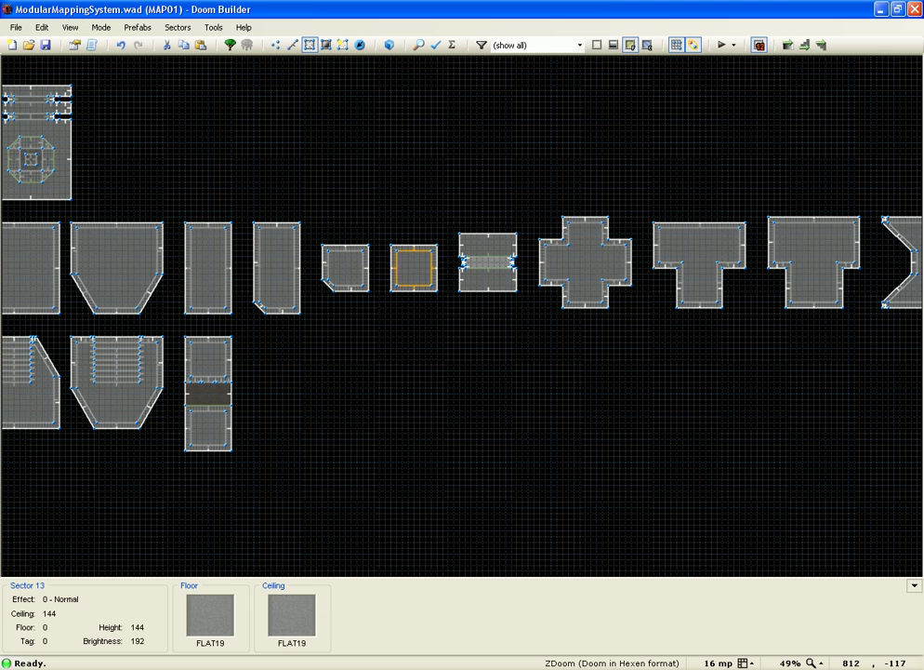
key(s)
scroll(467, 248, up, 4)
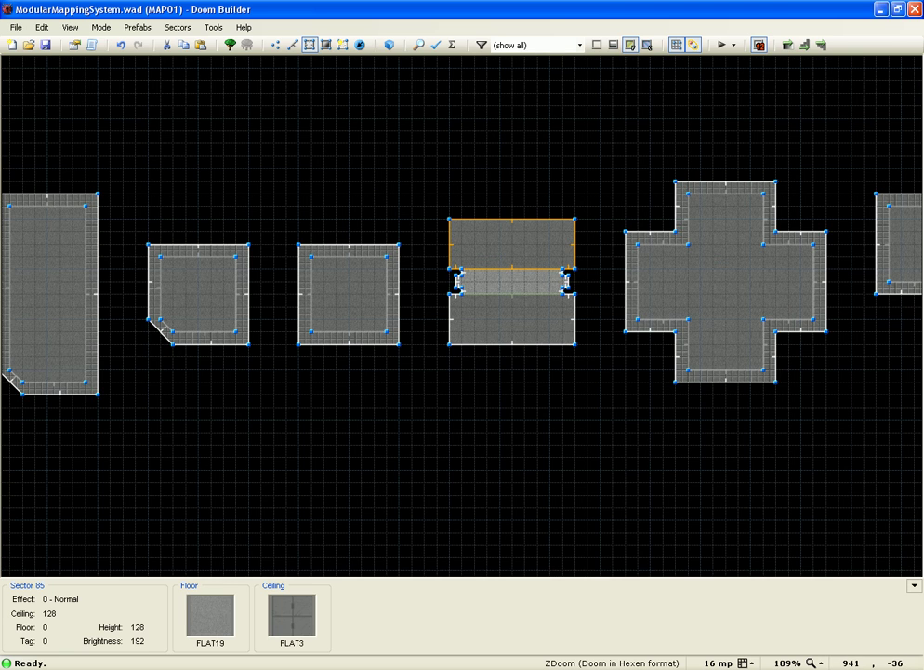
scroll(487, 247, up, 2)
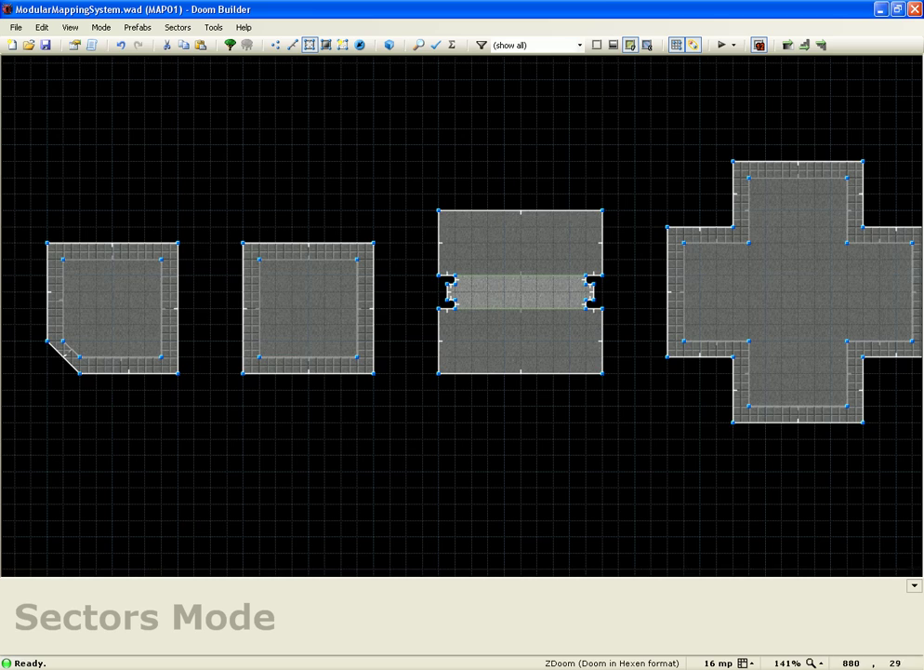
scroll(422, 175, down, 2)
scroll(799, 181, up, 2)
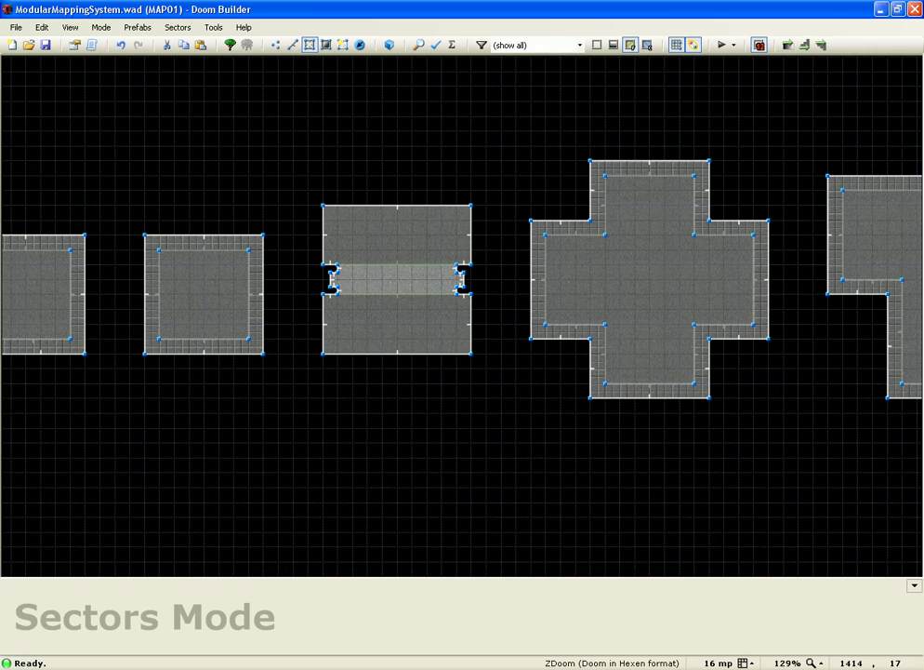
scroll(334, 180, down, 2)
scroll(462, 316, up, 1)
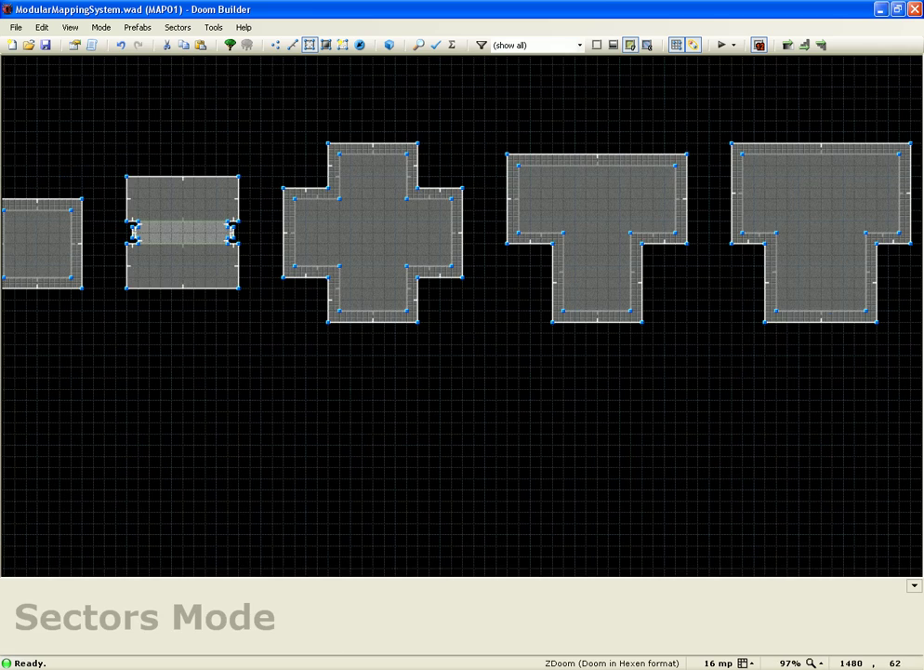
Step: Examine the second row's T-junctions, hourglass-shaped room and L-shaped corner modules
scroll(790, 167, up, 2)
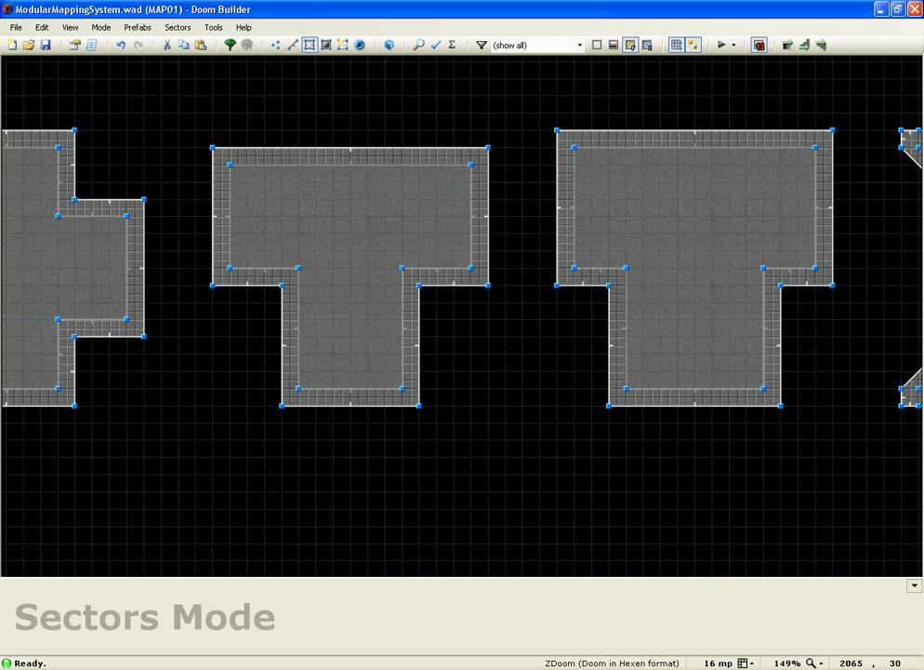
scroll(462, 316, down, 1)
scroll(367, 101, down, 1)
scroll(842, 88, up, 1)
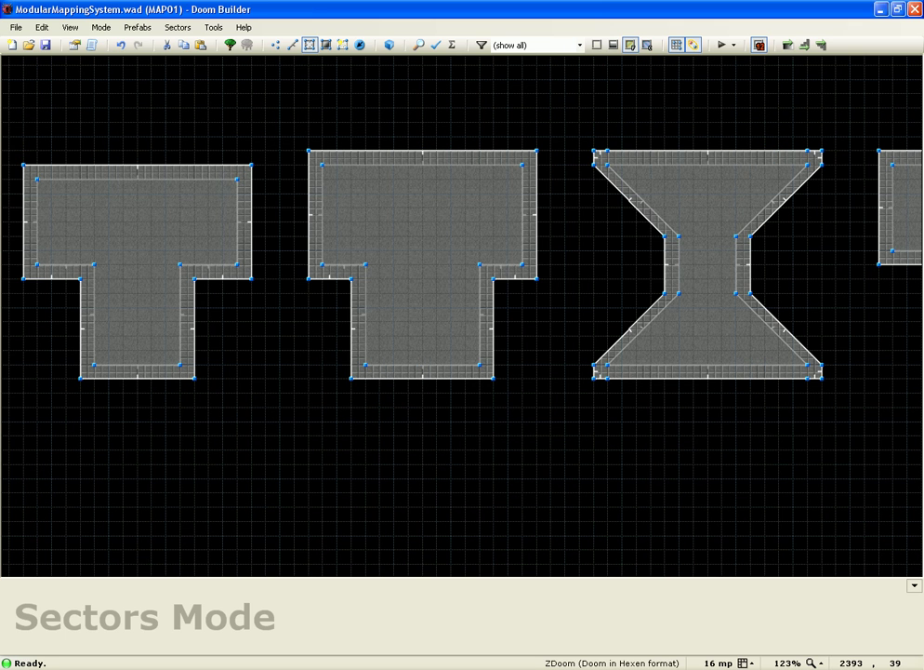
scroll(870, 155, up, 3)
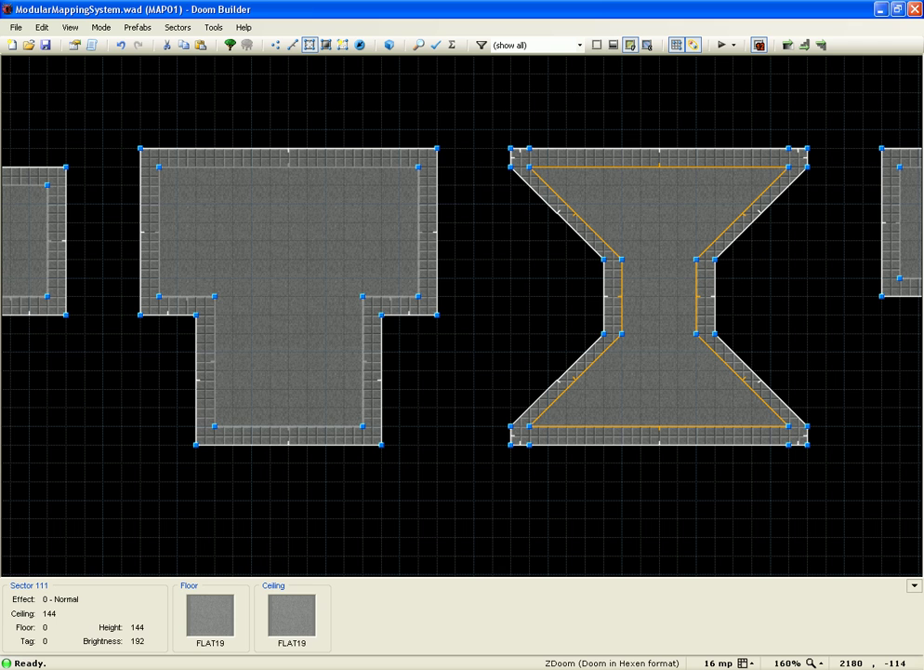
key(s)
scroll(267, 139, down, 4)
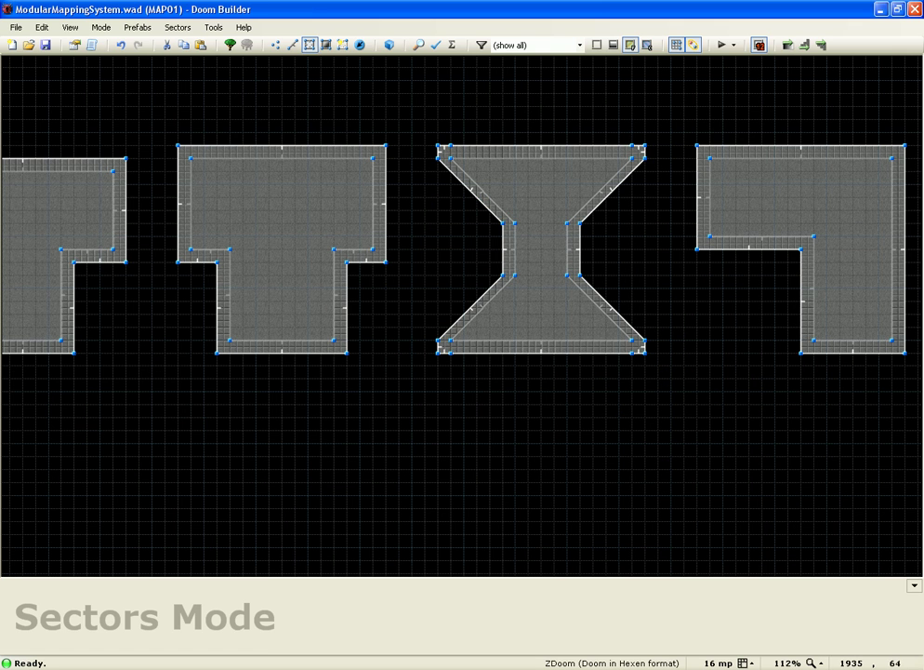
scroll(267, 143, down, 1)
scroll(782, 165, up, 2)
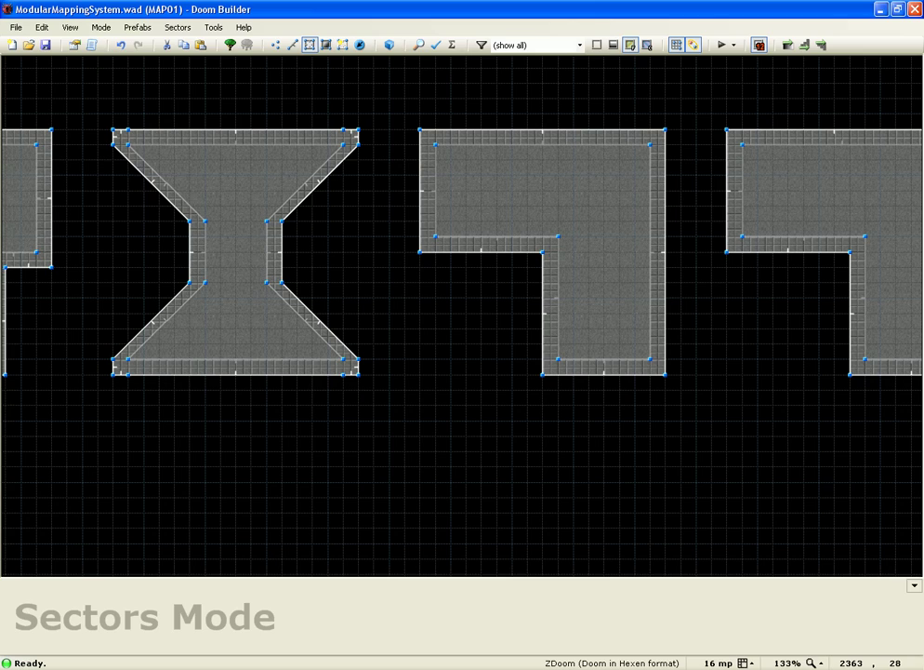
scroll(442, 189, down, 4)
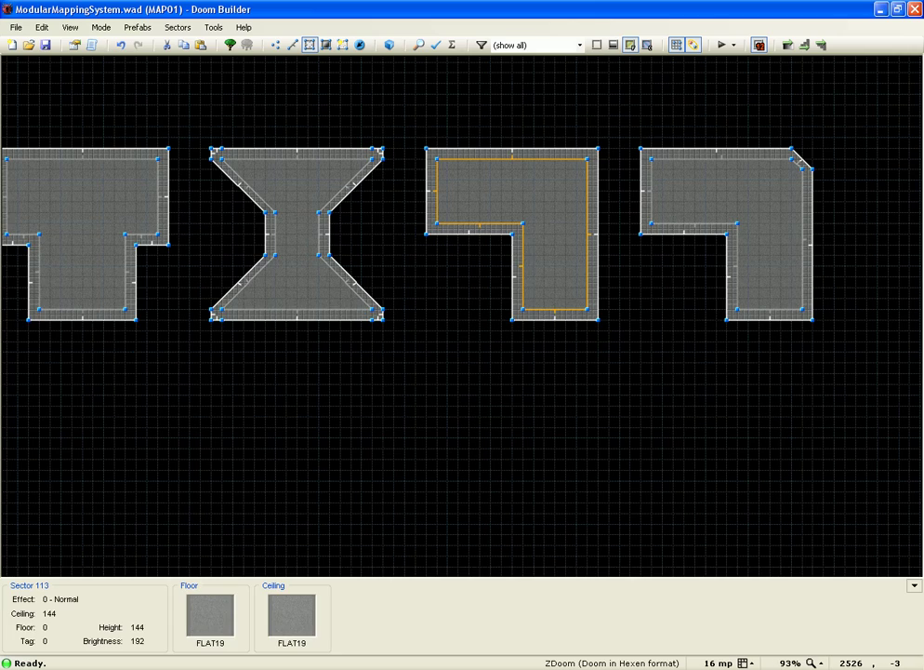
Step: Examine the third row's staircase rooms, including the main floor sector and the steps of the first room
scroll(532, 167, down, 5)
scroll(322, 177, up, 2)
scroll(313, 256, down, 1)
scroll(49, 268, up, 4)
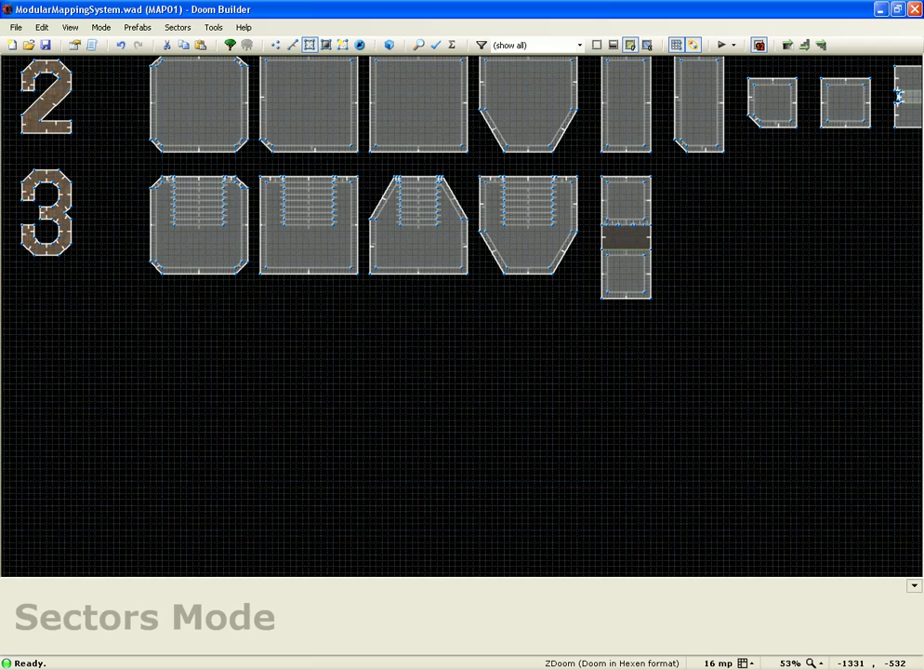
scroll(229, 202, up, 2)
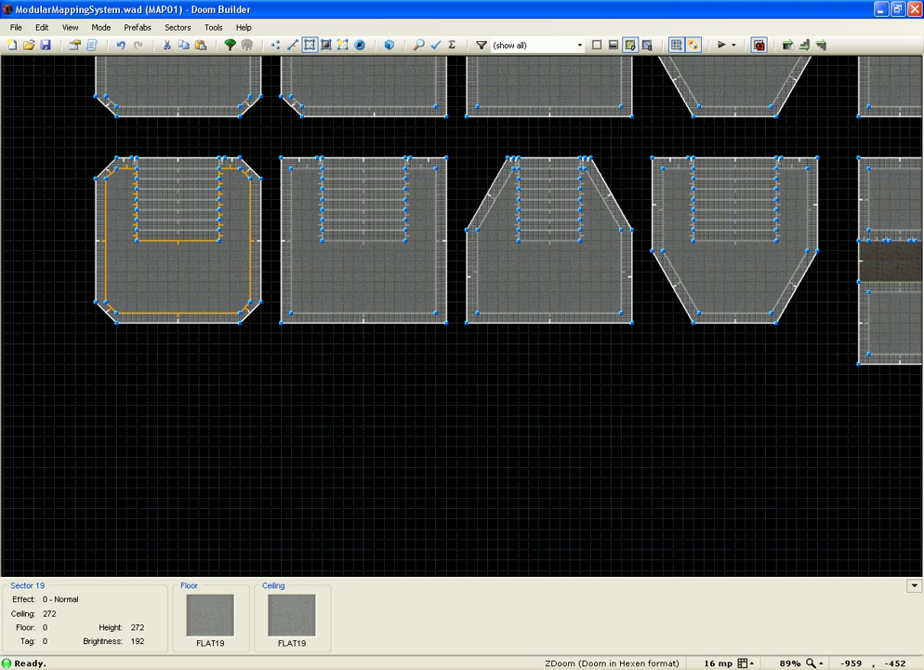
key(s)
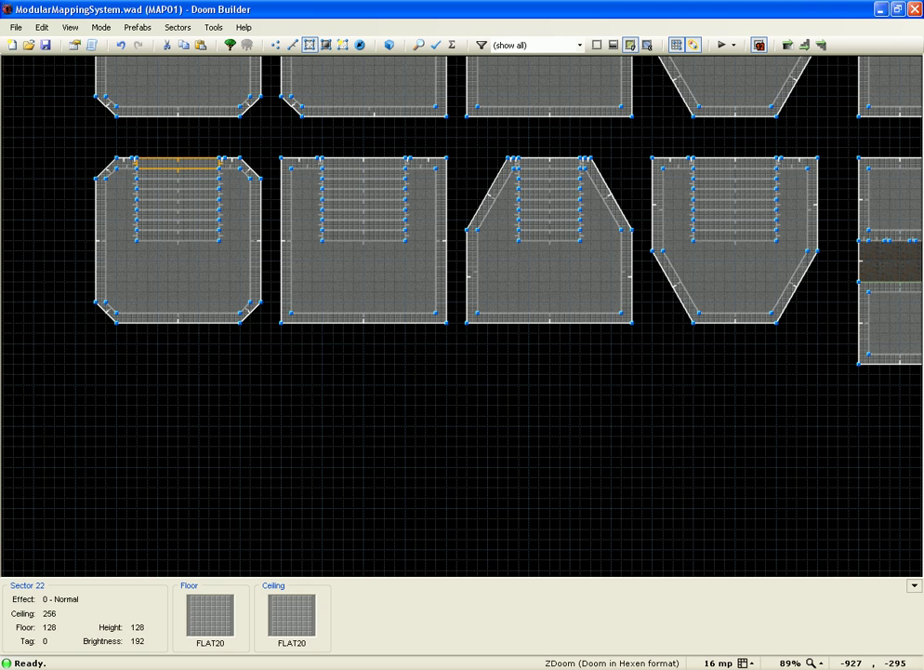
key(s)
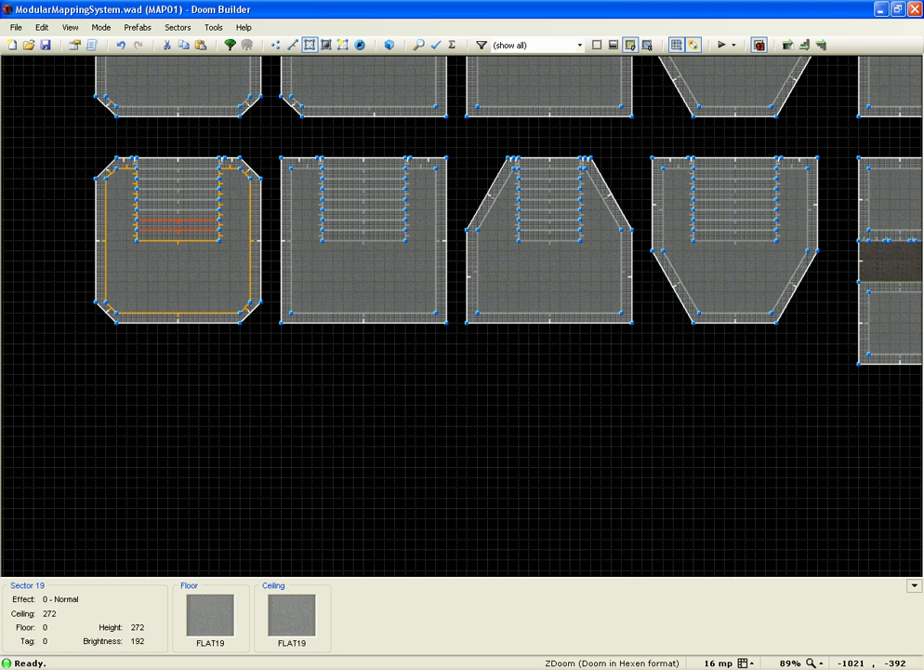
drag(5, 295, 27, 242)
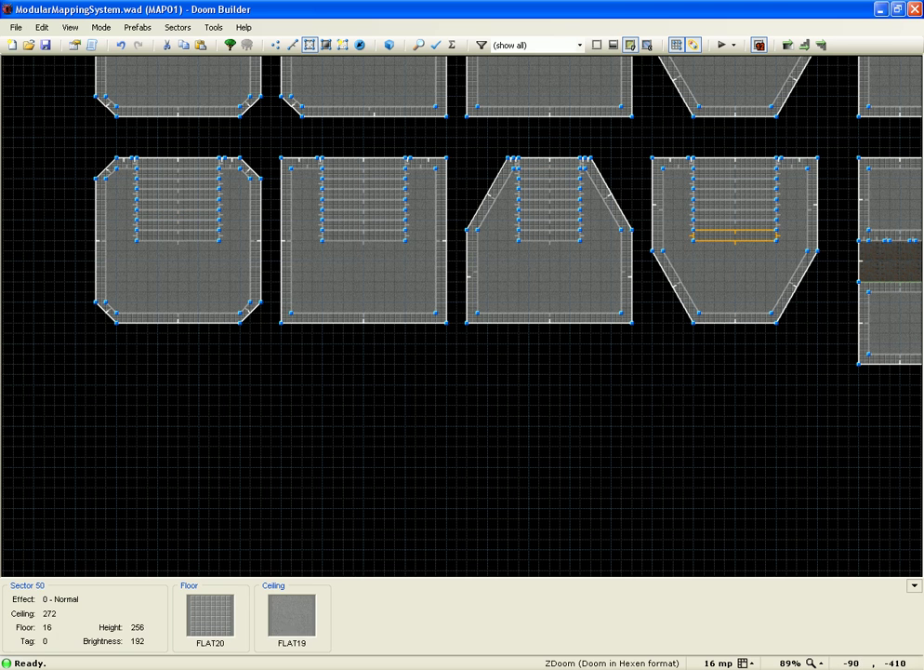
Step: Examine the last module of the third row, with its two square floors joined by a dark middle section
scroll(296, 191, down, 4)
scroll(657, 207, up, 3)
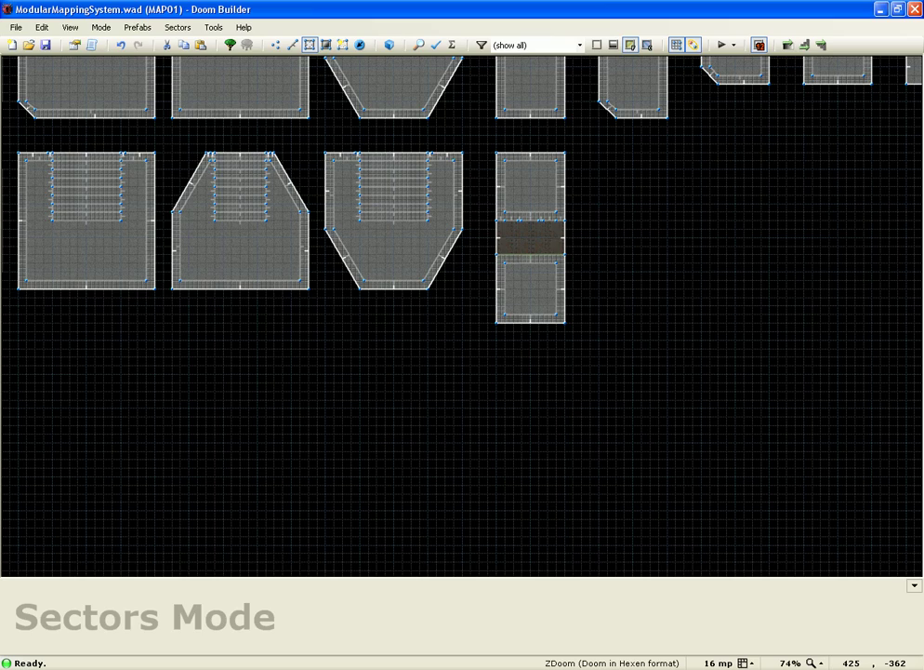
scroll(532, 201, up, 3)
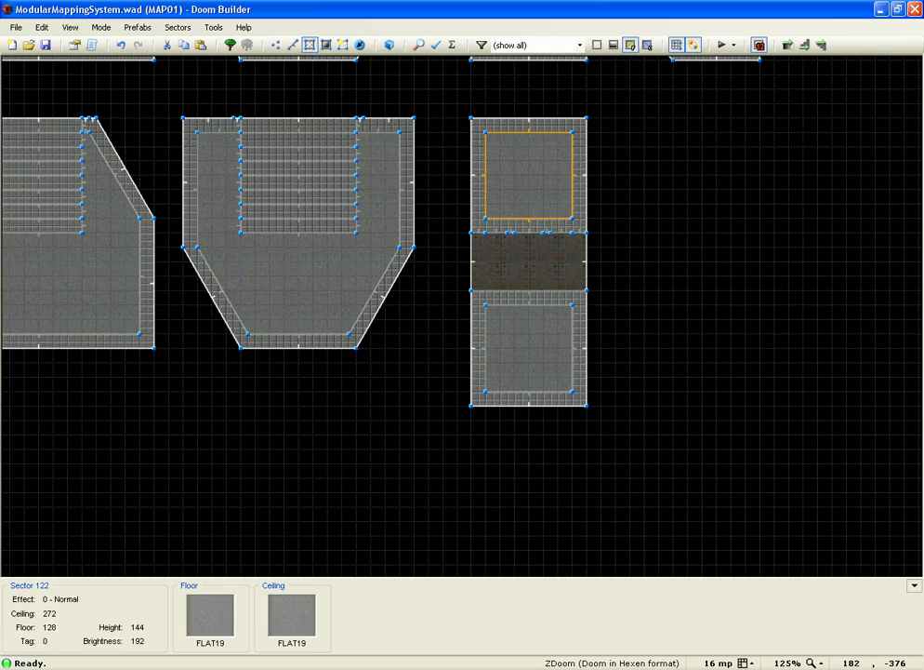
scroll(528, 186, down, 6)
scroll(341, 169, up, 3)
Step: Enter the 3D visual mode and fly around the modules to view them from inside and outside
key(w)
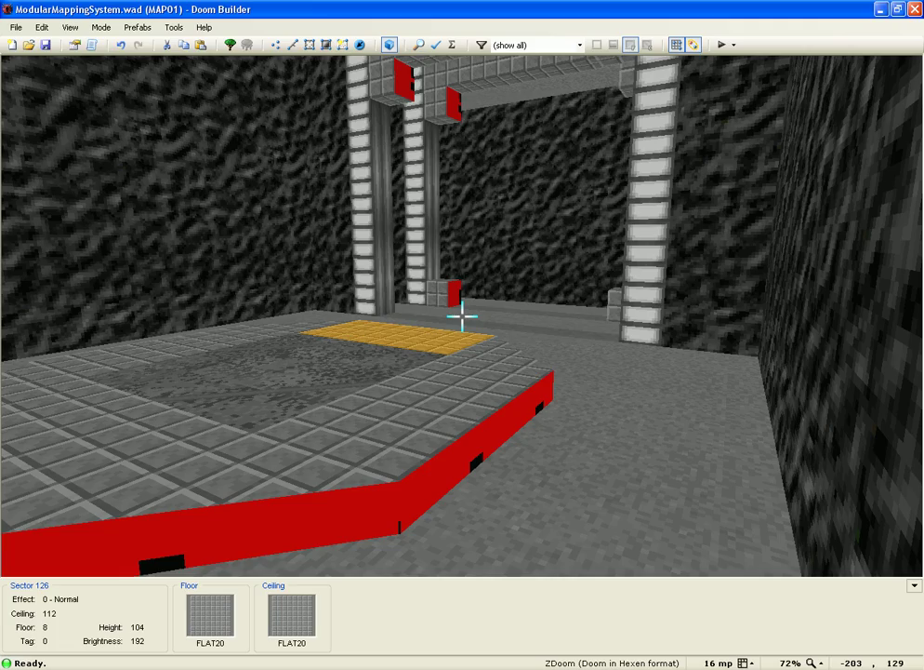
key(e)
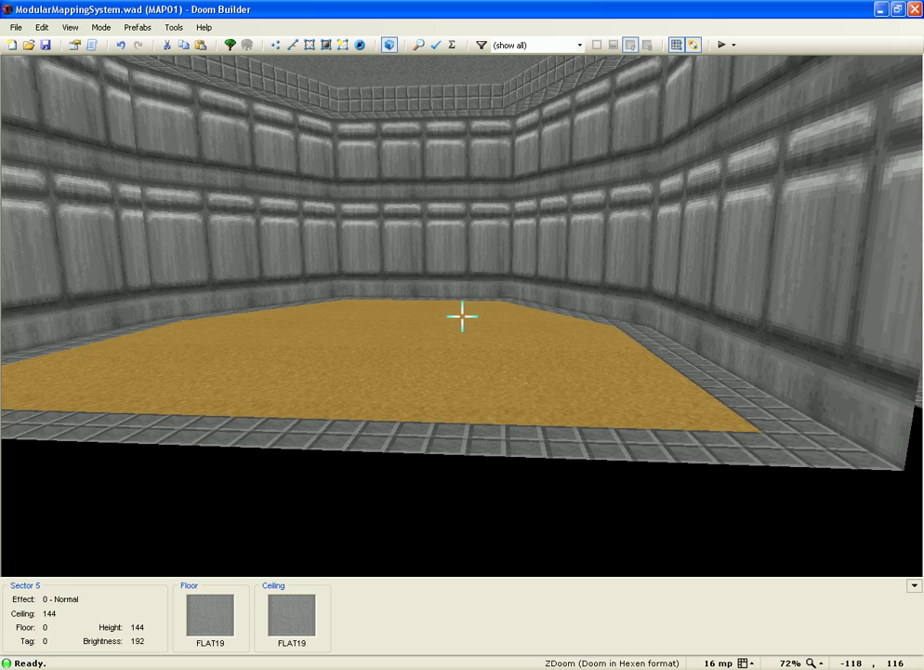
key(d)
key(s)
key(f)
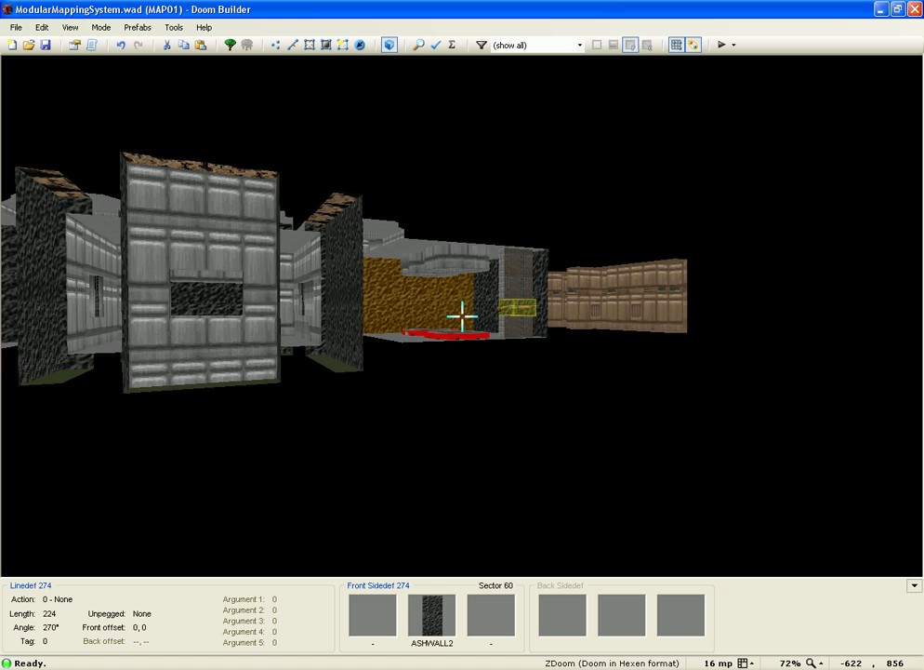
key(e)
key(w)
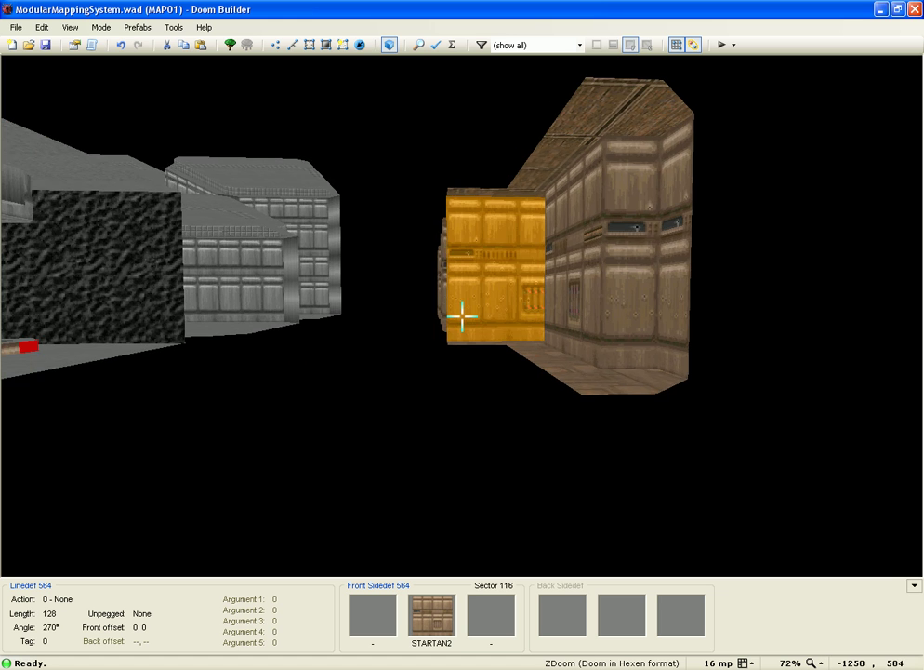
Step: Move up to the shotgun display in the first room and turn off the surface highlight
key(w)
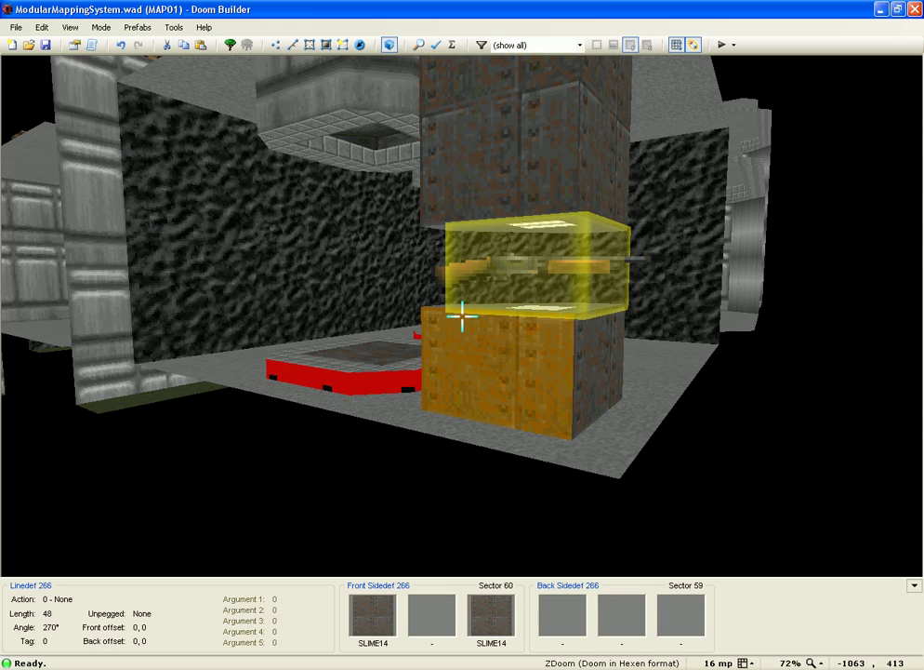
key(d)
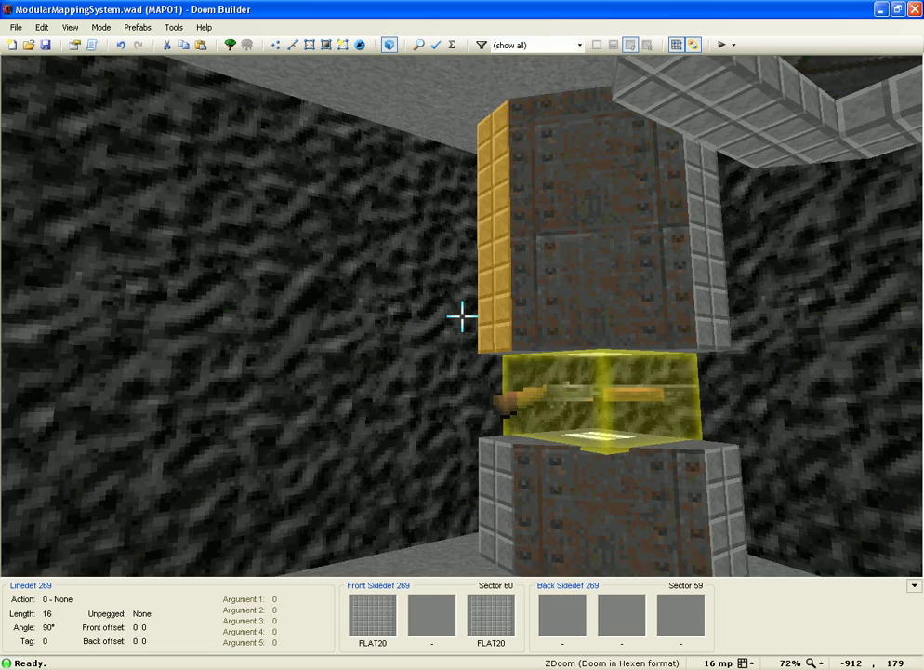
key(h)
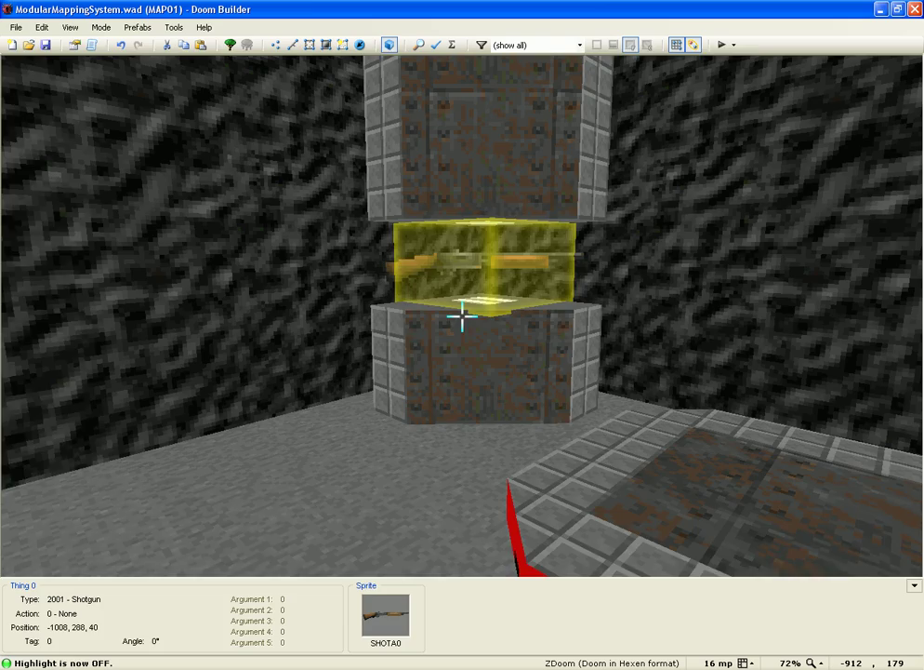
key(q)
key(q)
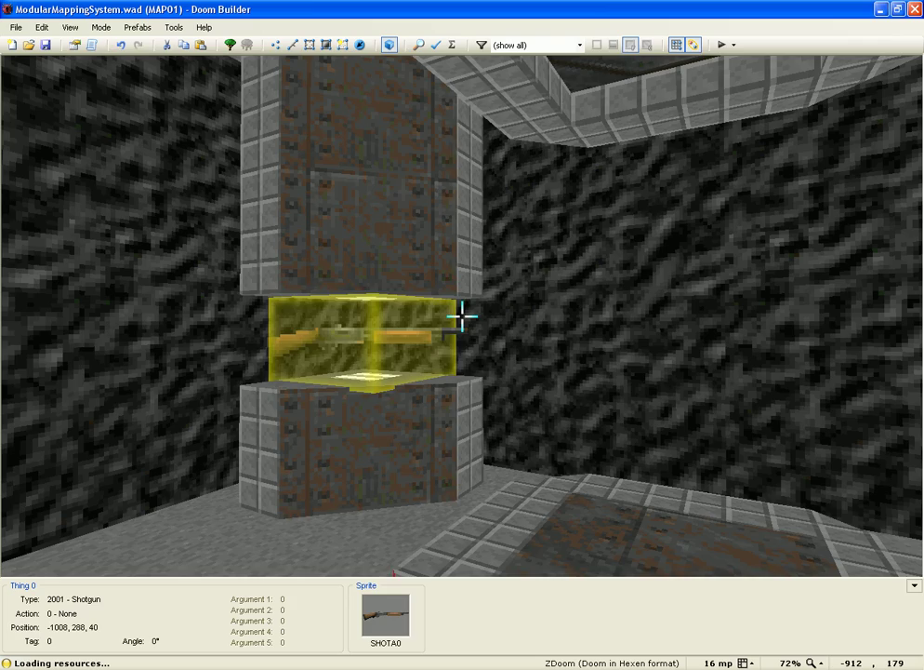
Step: Examine the shotgun display from close up and the octagonal ceiling fixtures of its room from several sides
key(e)
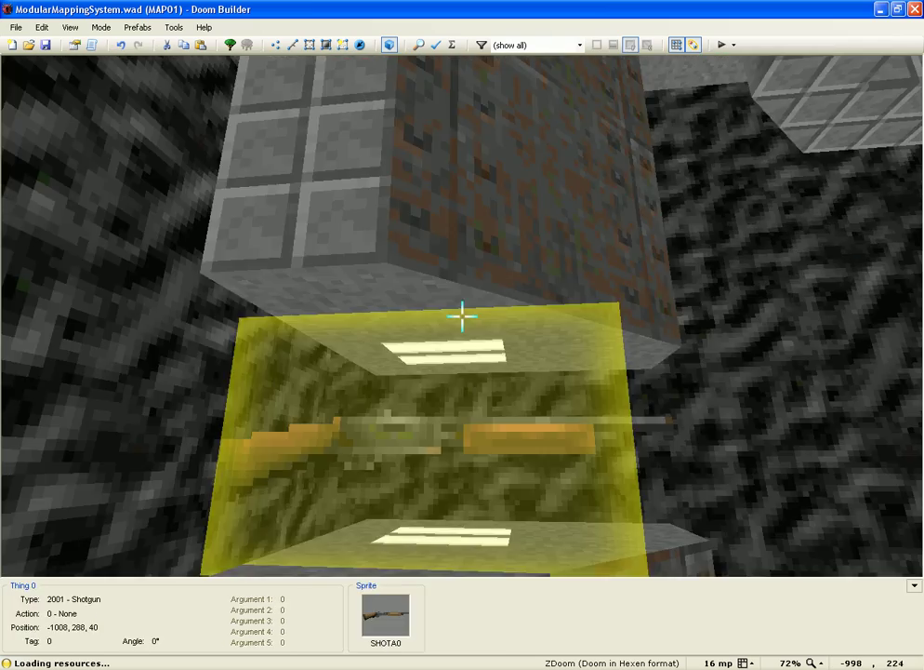
key(s)
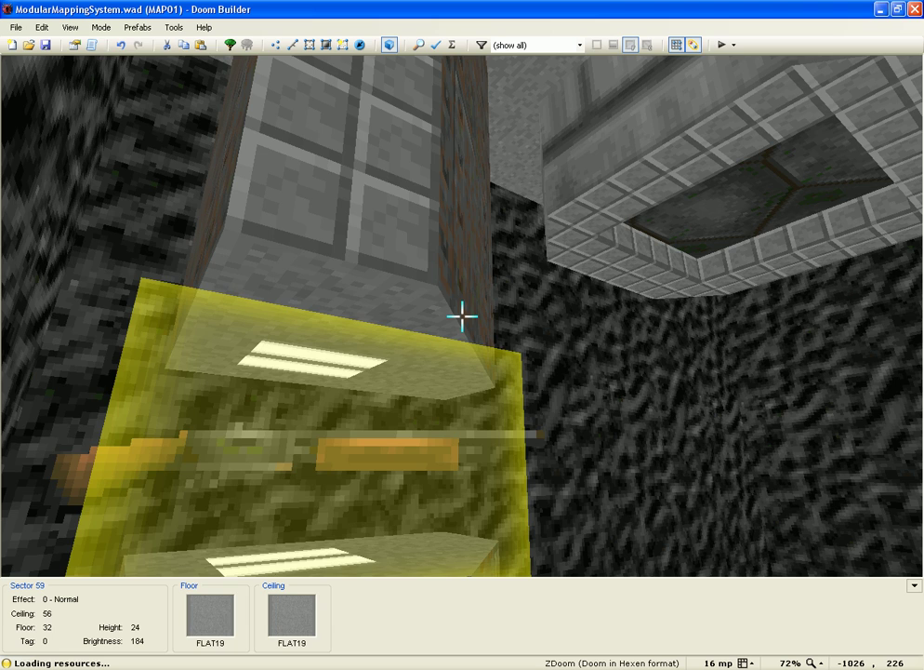
key(f)
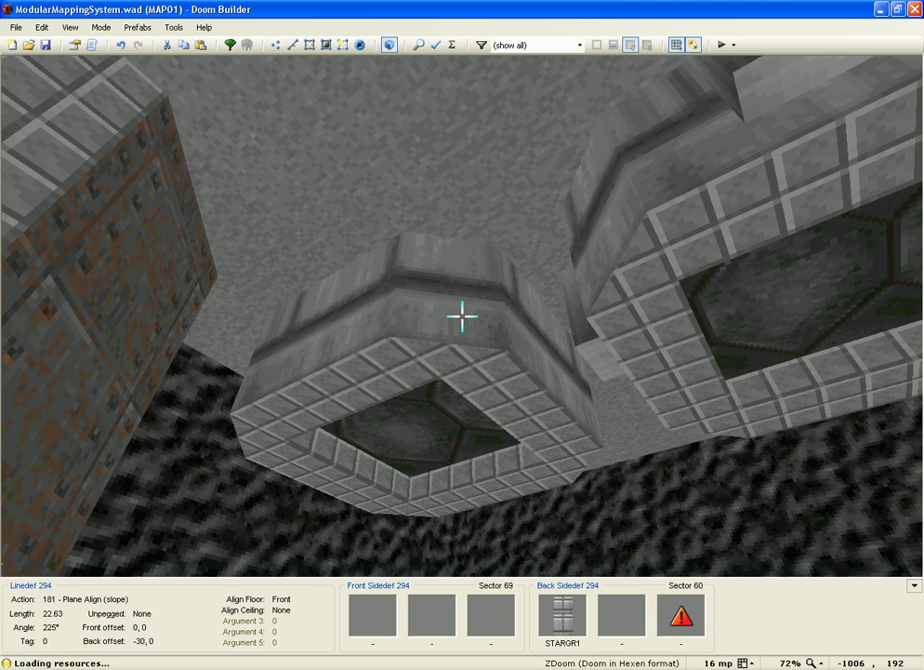
key(f)
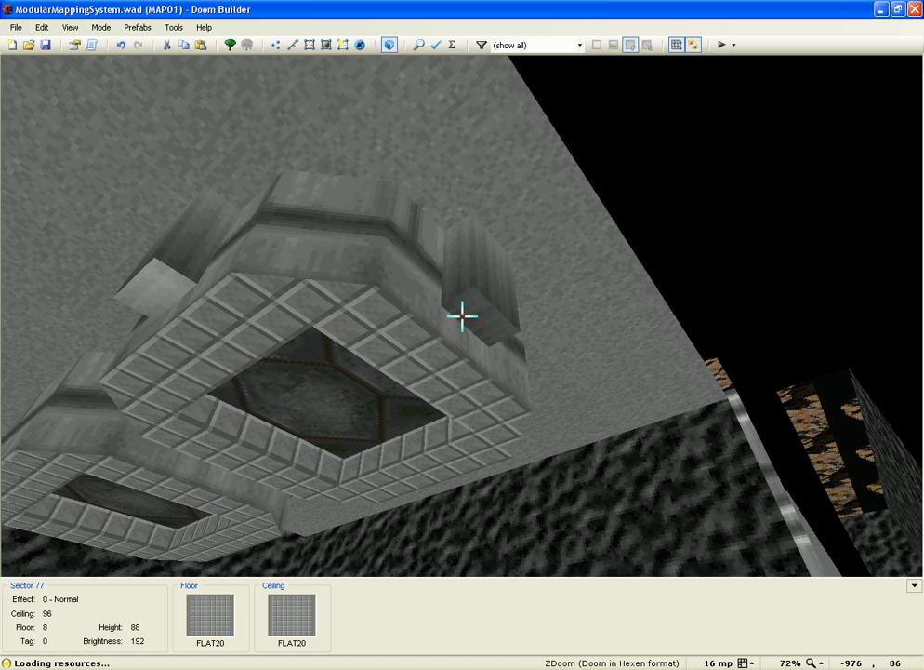
key(w)
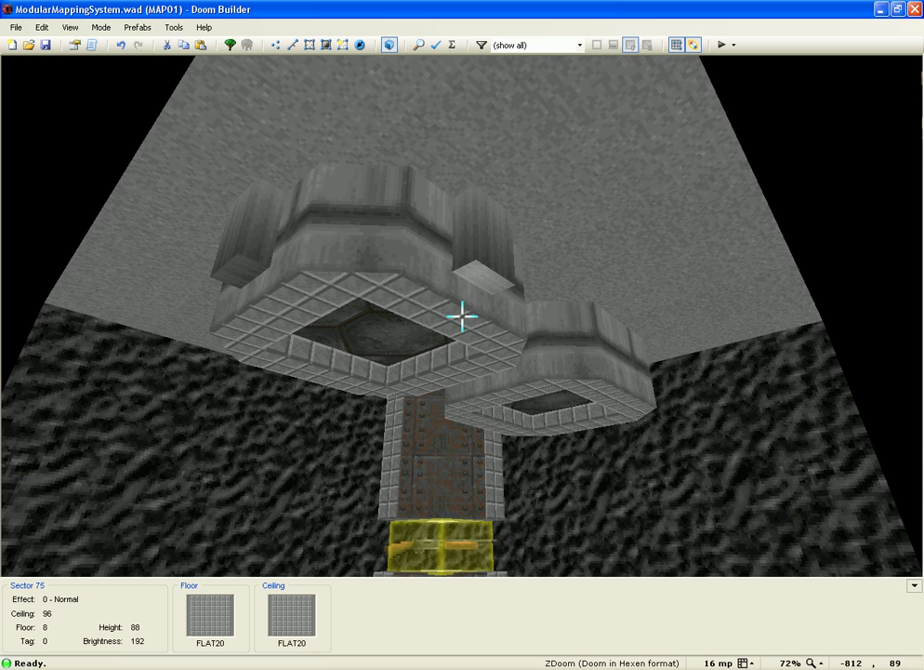
key(s)
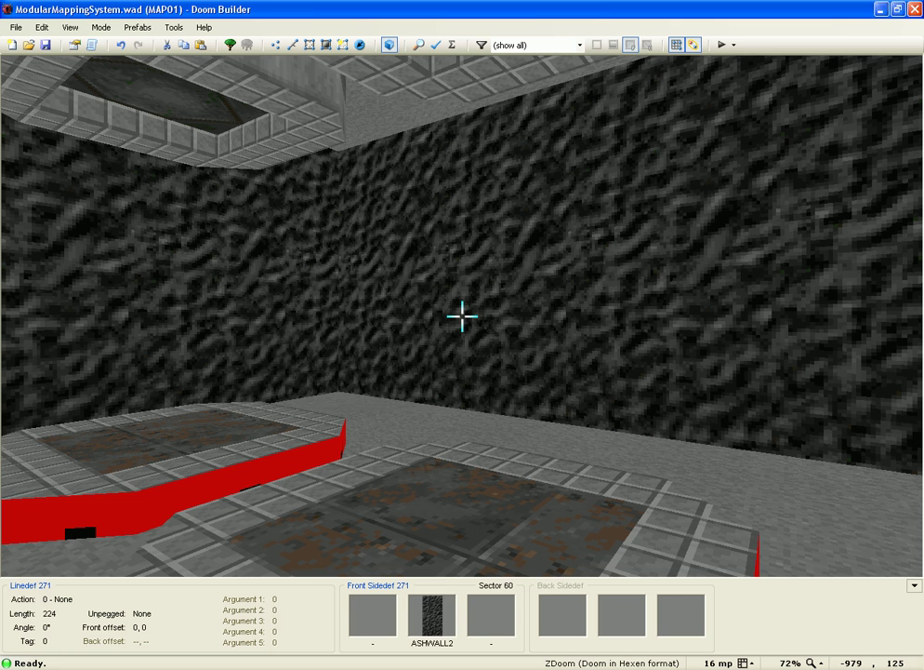
Step: Fly into the neighbouring room and examine its recessed wall windows
key(d)
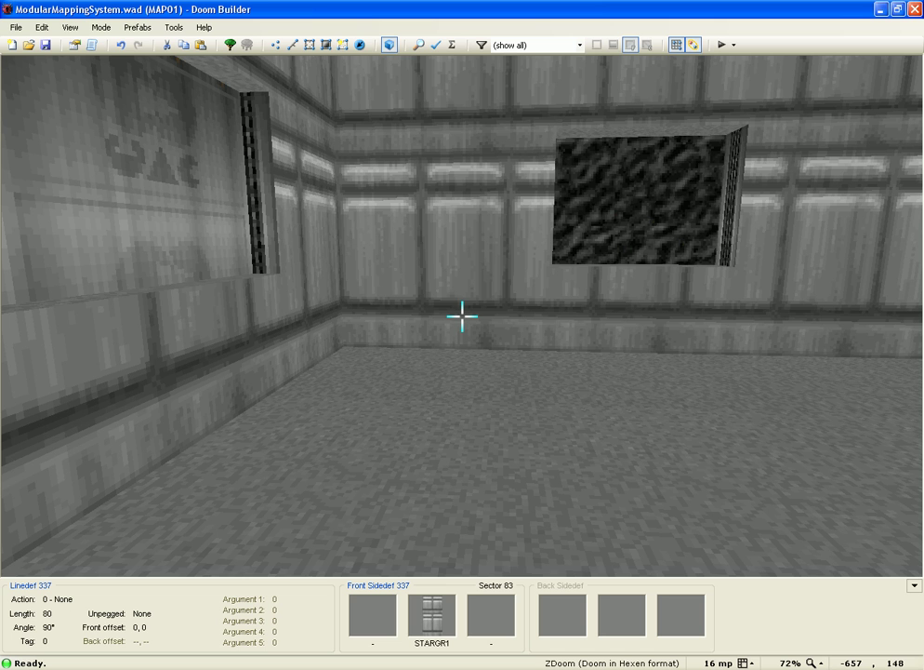
key(w)
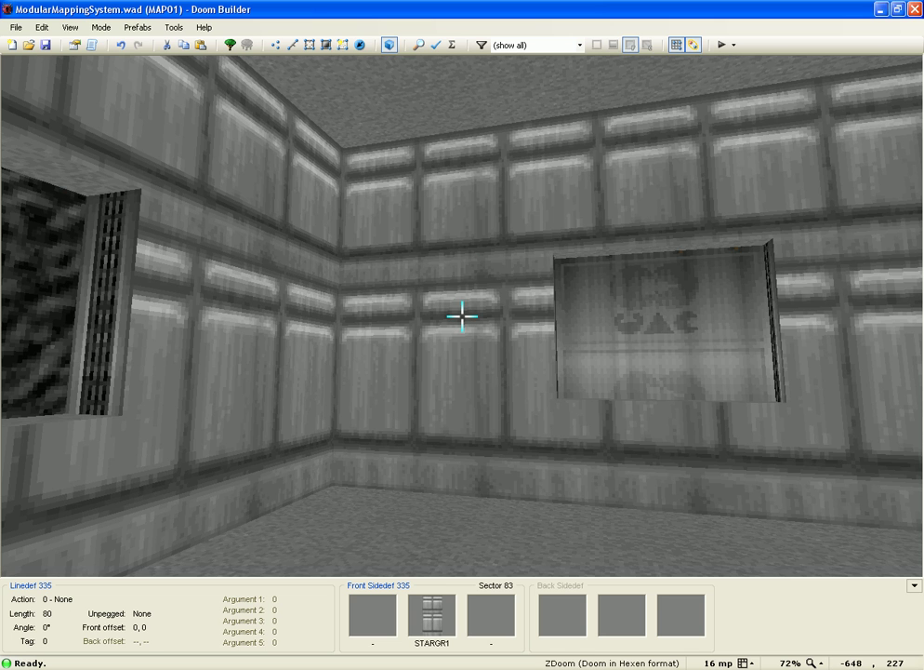
key(d)
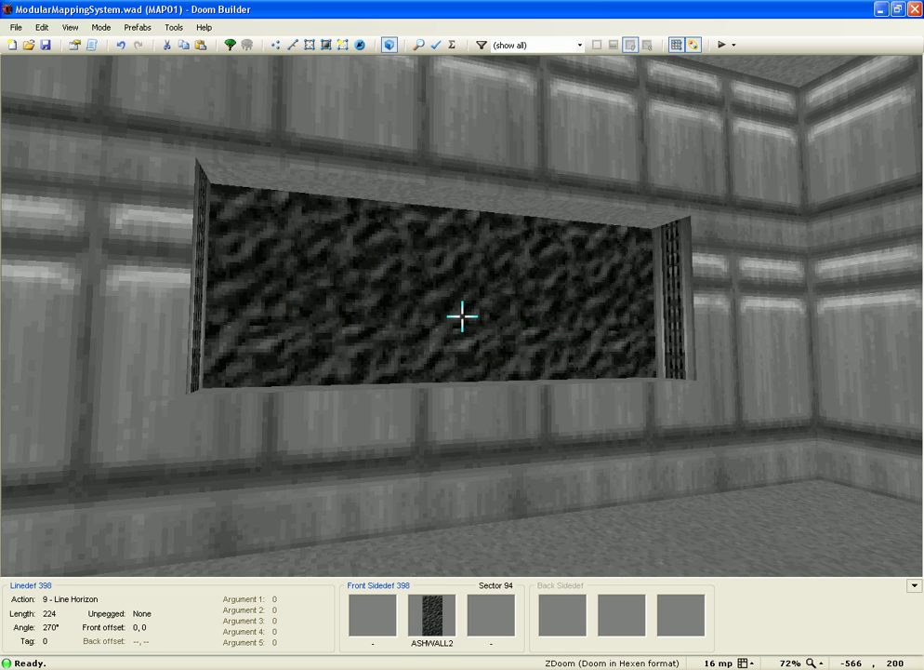
mouse_move(462, 317)
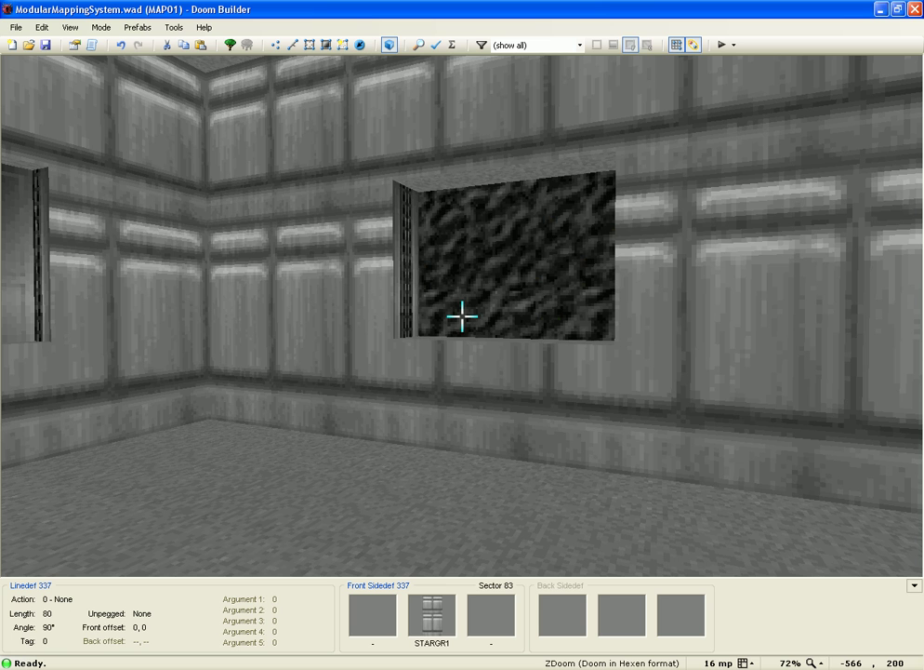
Step: Examine the module with the raised octagonal platform and light columns from inside and outside
key(f)
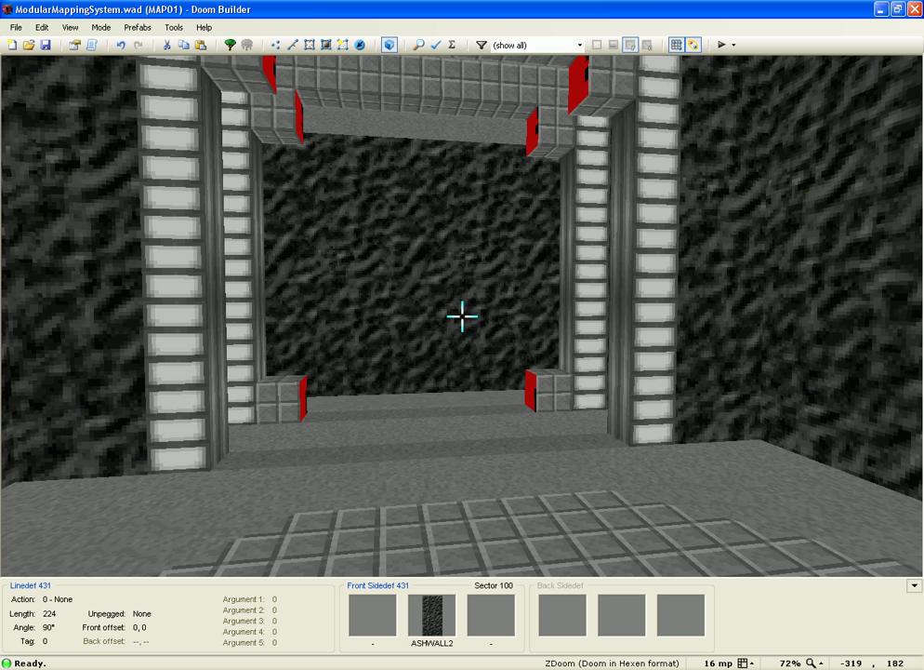
key(f)
key(d)
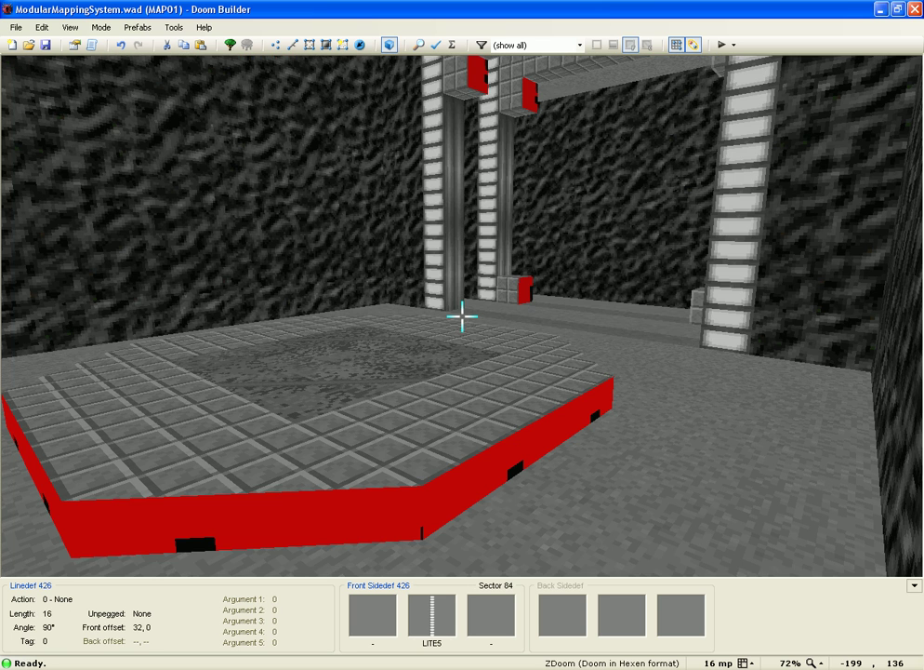
key(s)
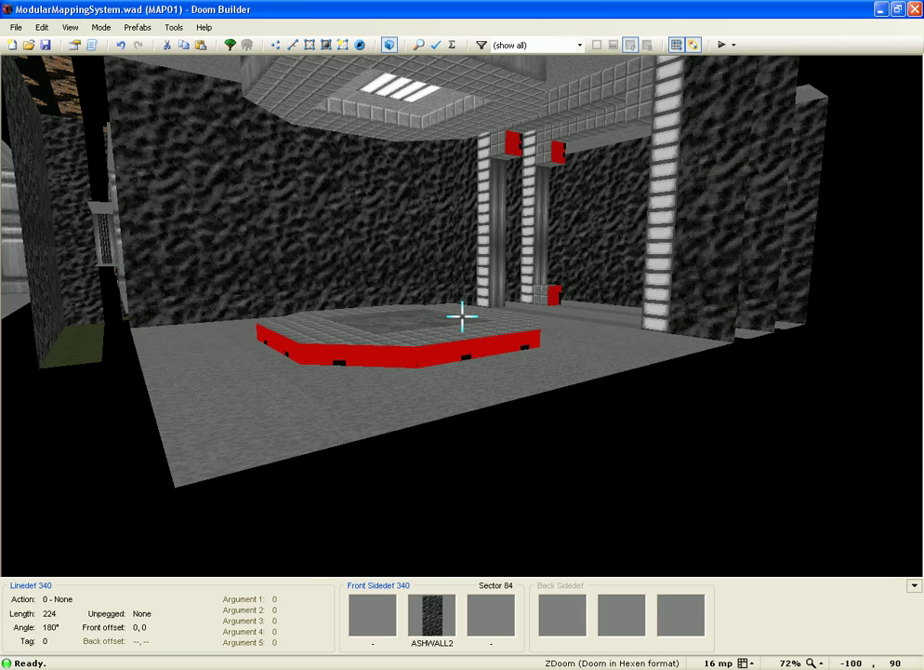
Step: Fly to the module with angled metal corner pillars and examine its walls, corners and tiled trim
key(e)
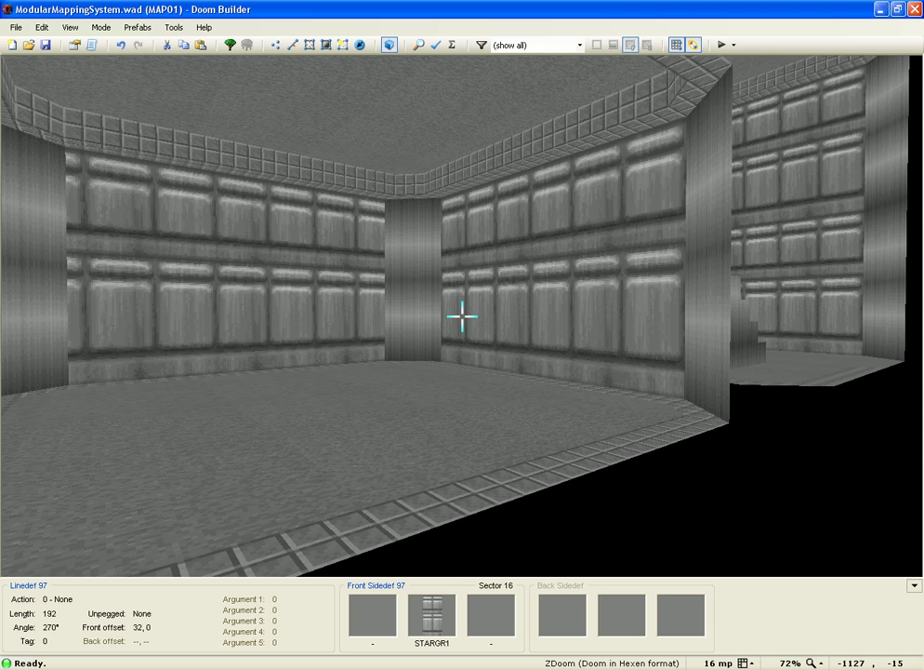
key(w)
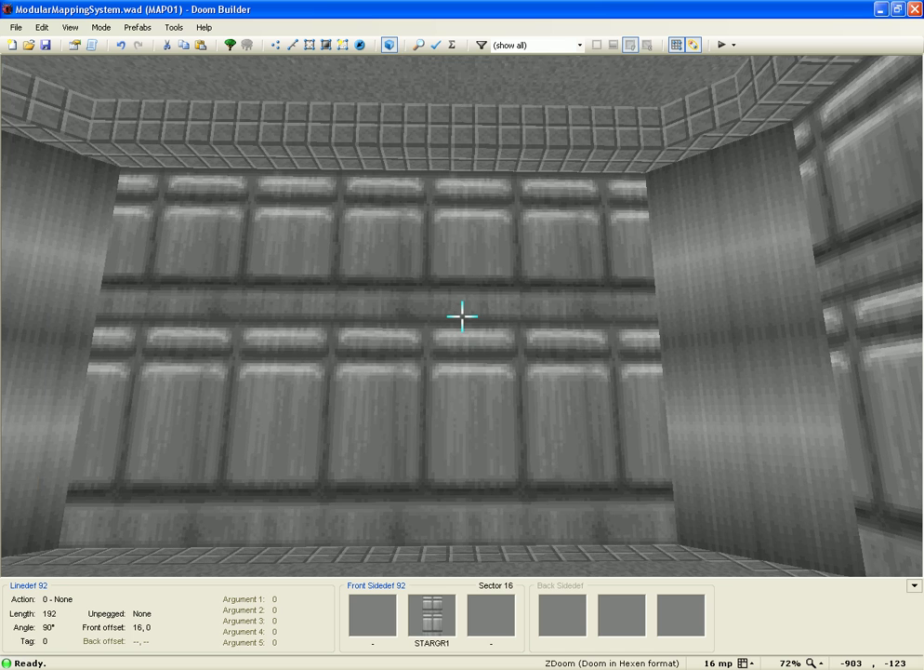
key(s)
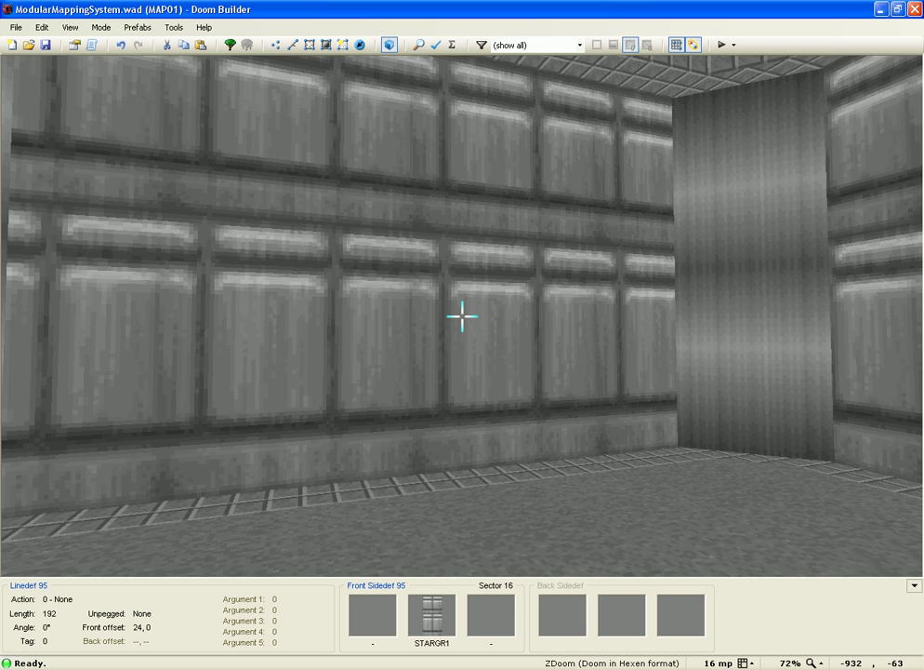
key(f)
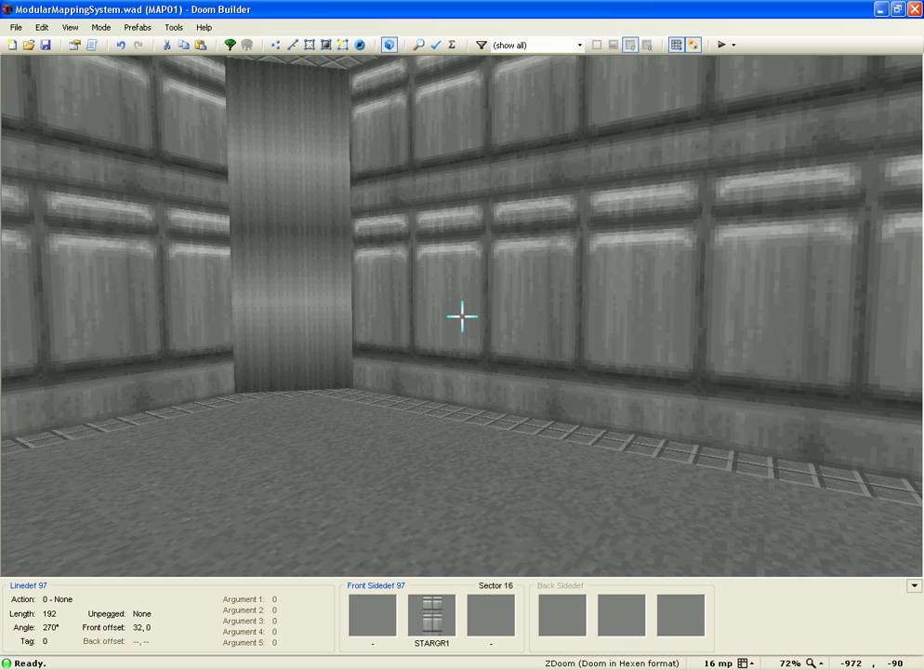
key(w)
key(w)
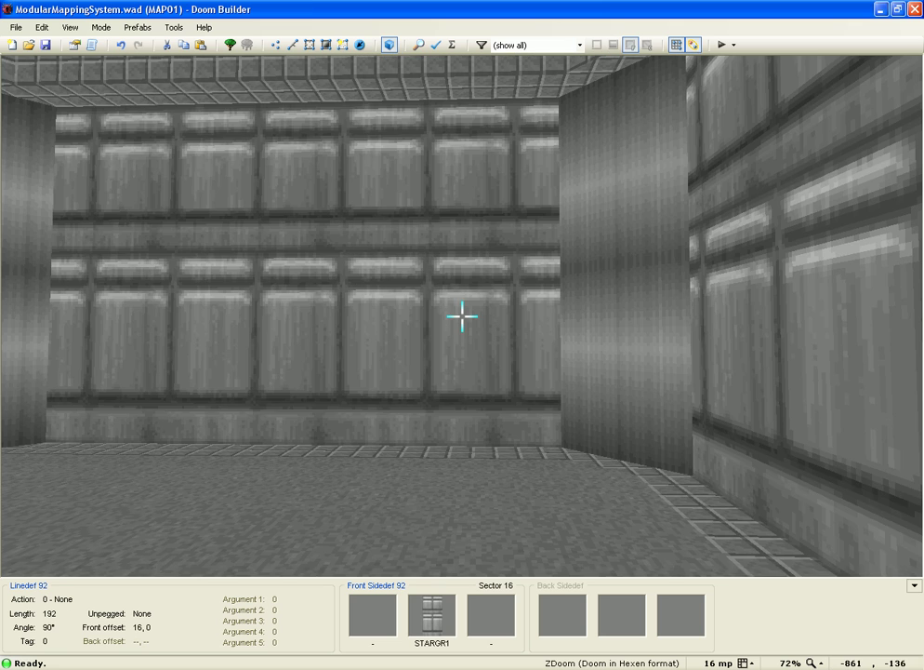
Step: Tour the plain square-cornered room modules that follow, examining their walls and tiled floor borders
key(w)
key(w)
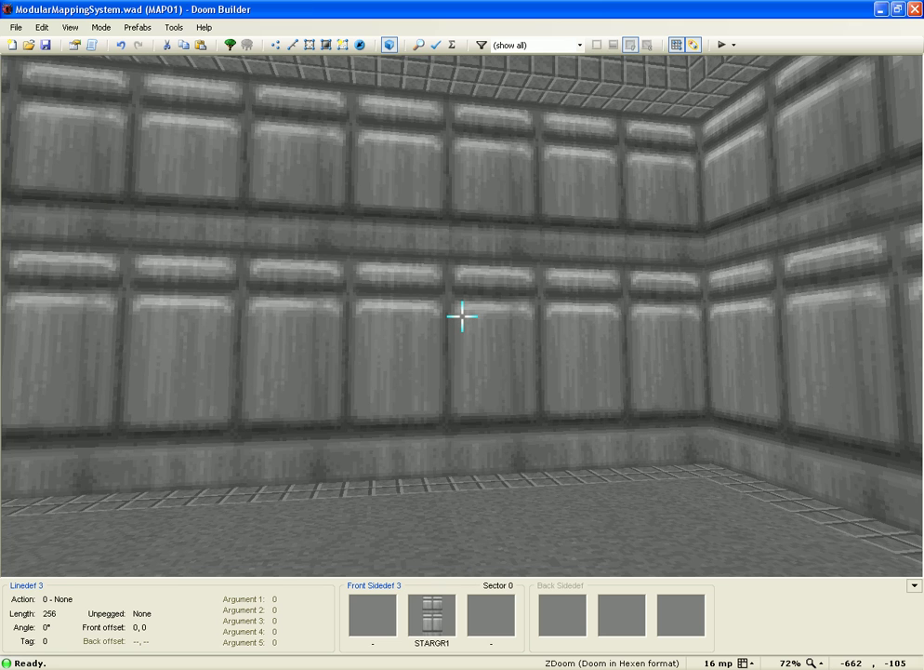
key(w)
key(Left)
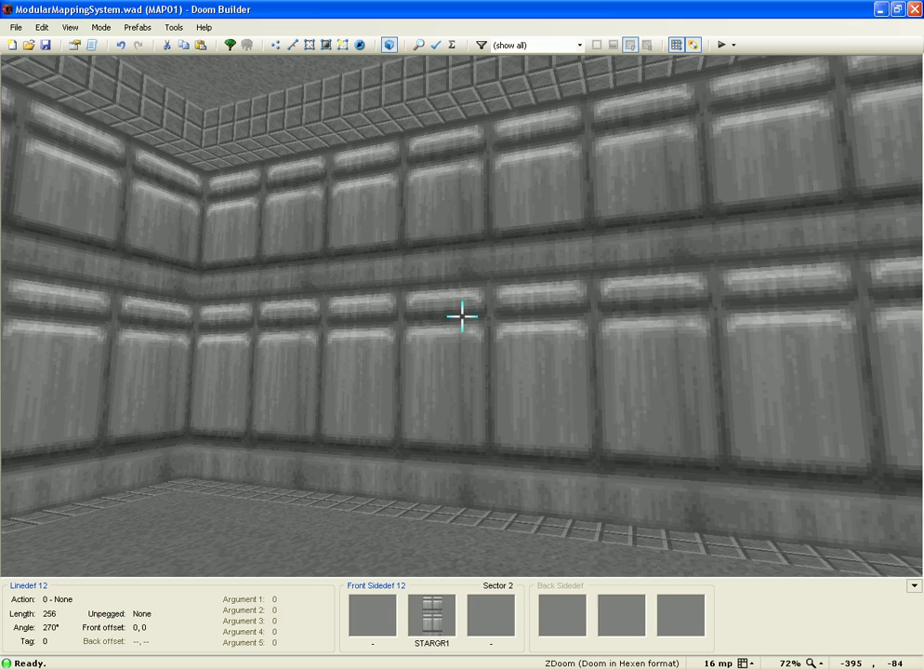
key(e)
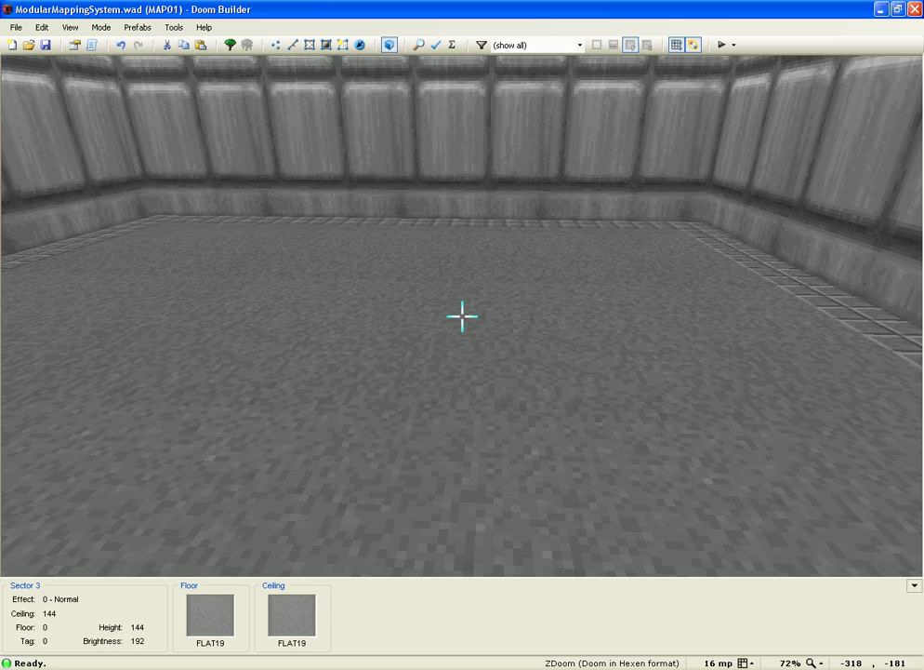
key(d)
key(w)
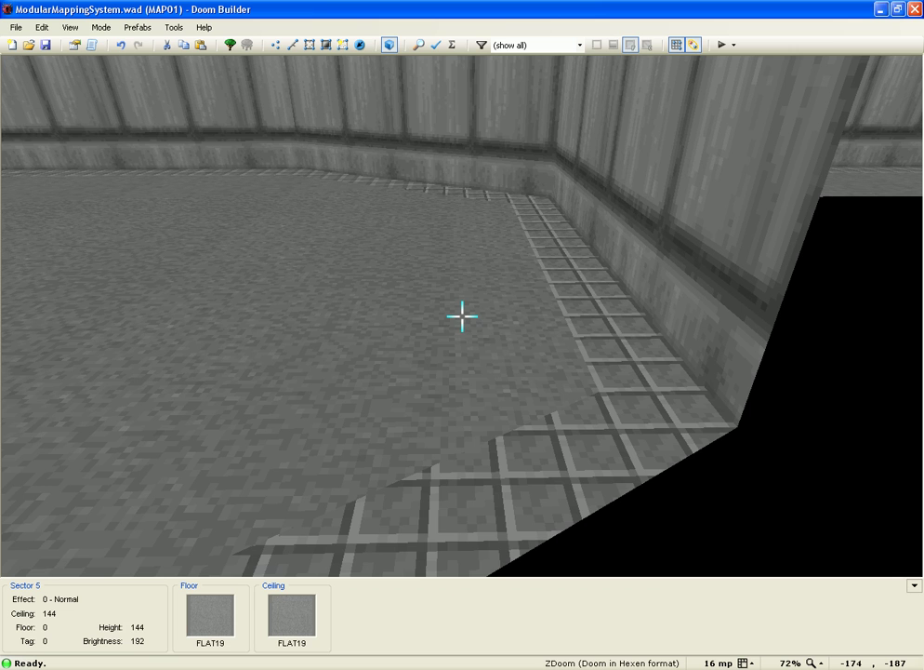
Step: Continue through the remaining plain room and corridor modules up to the door module, examining their floors and corners
key(w)
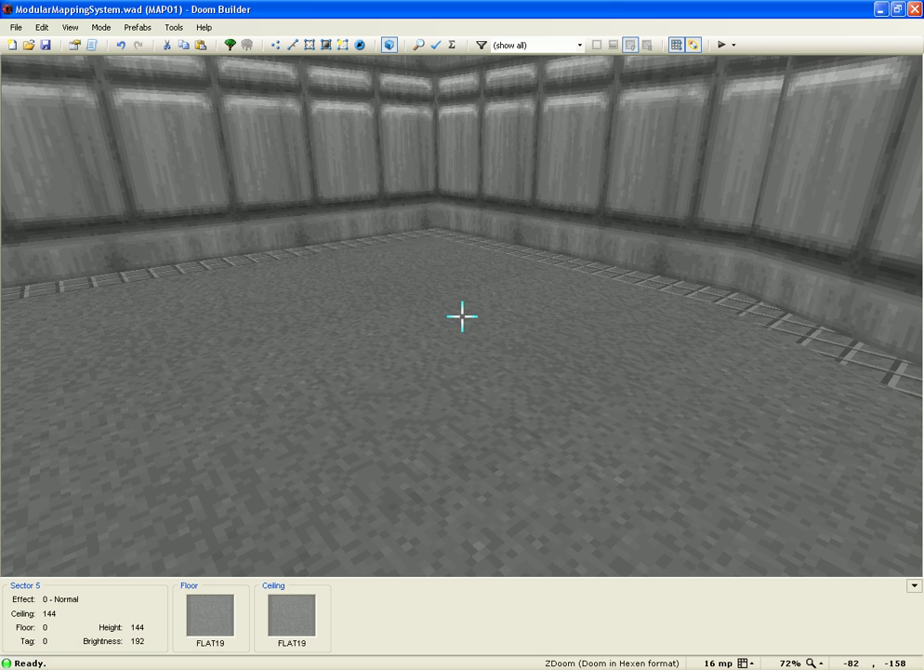
key(w)
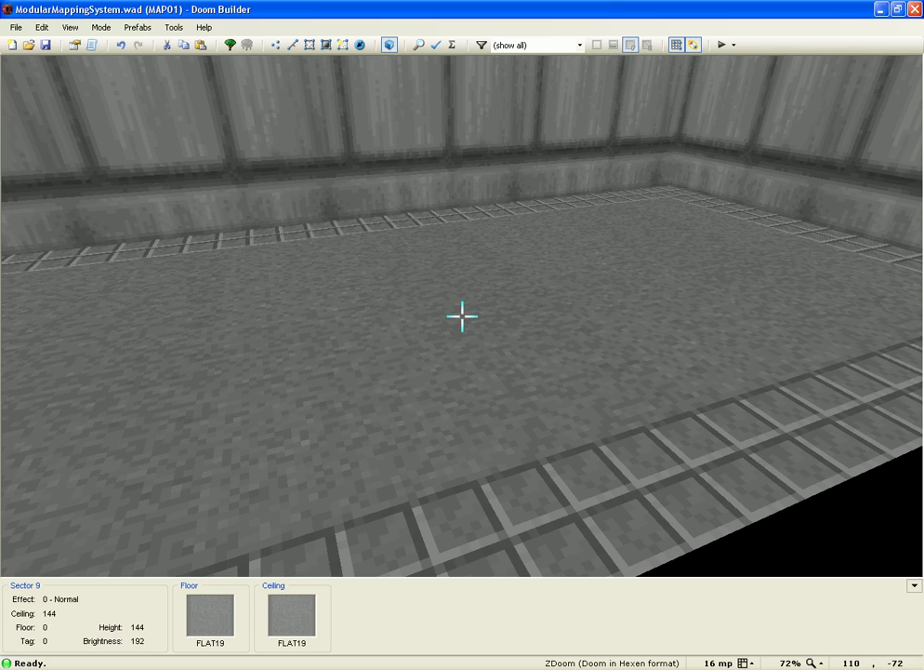
key(w)
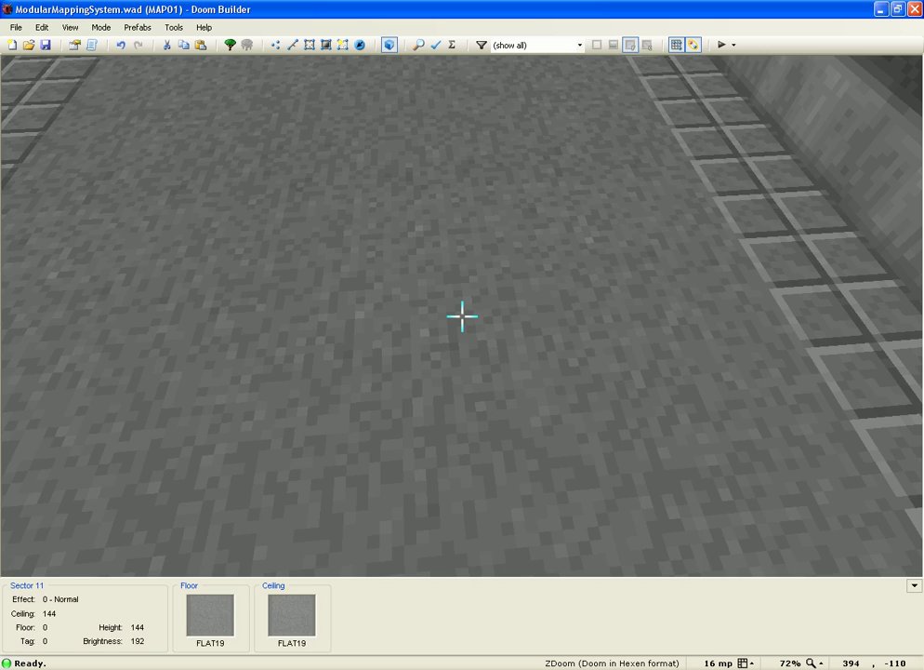
key(w)
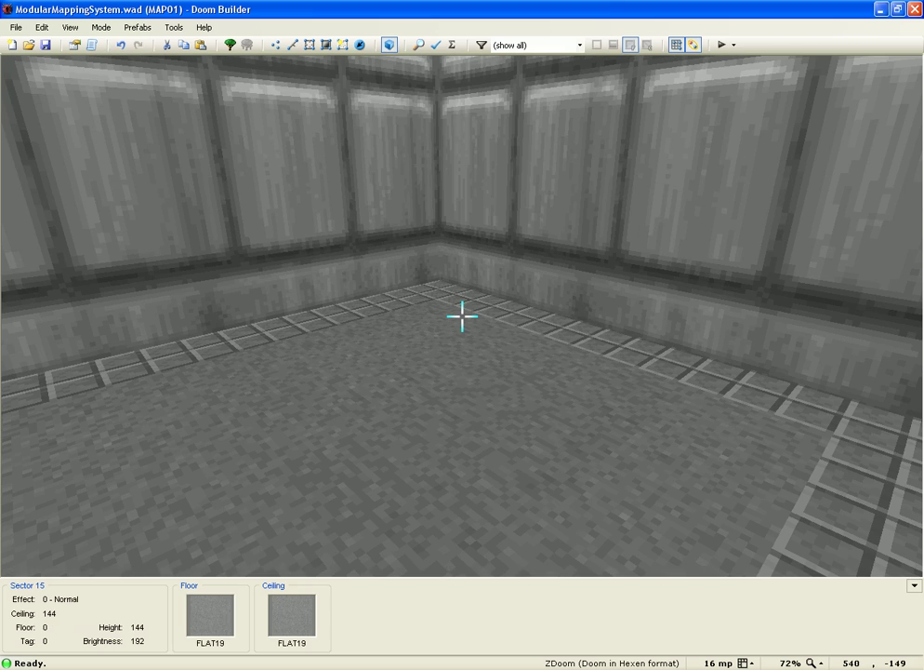
key(w)
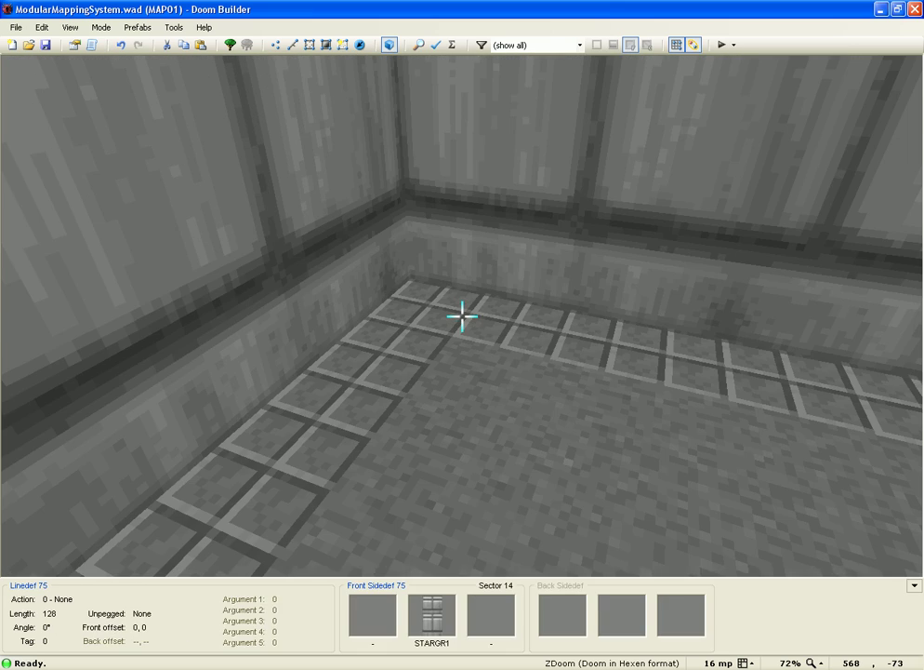
key(w)
key(w)
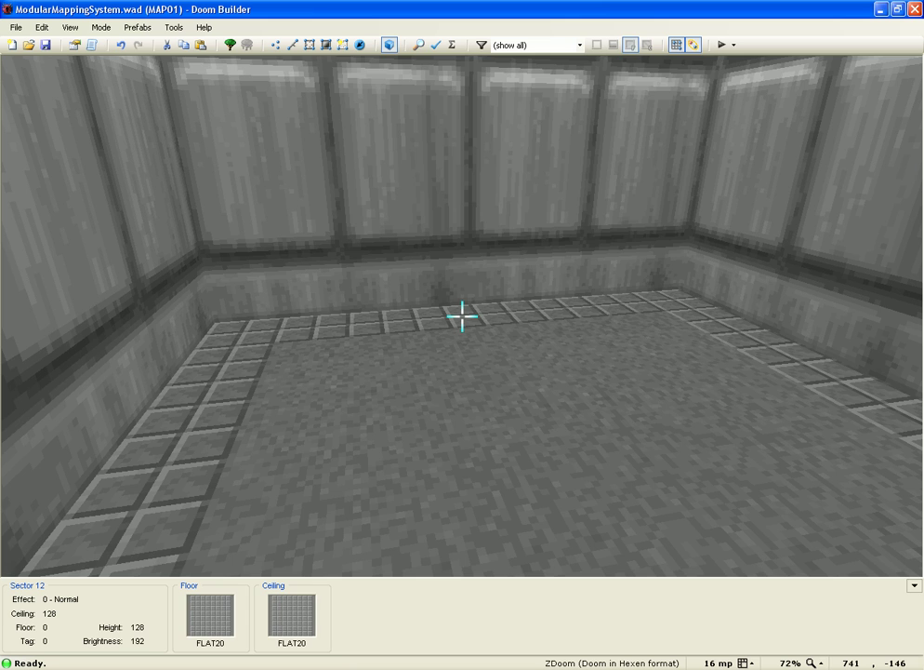
key(w)
key(s)
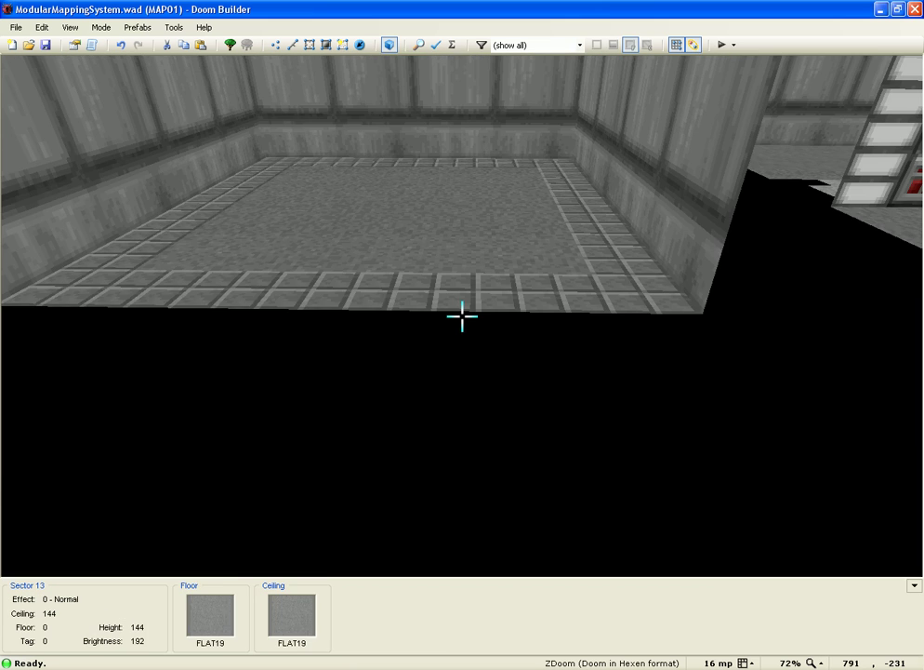
Step: Enter the door module and raise the door sector's ceiling height to 40
key(a)
key(w)
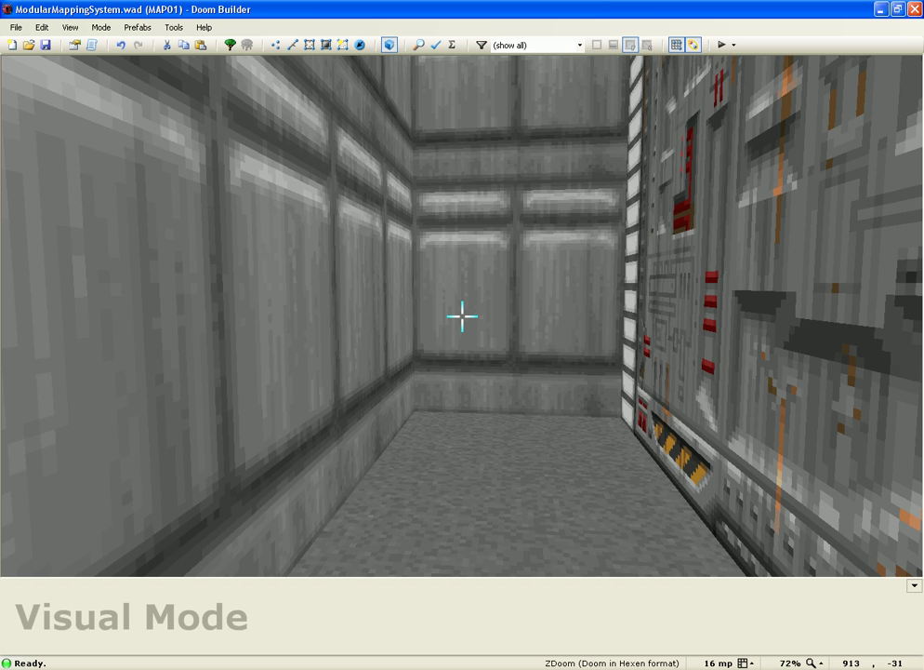
key(e)
scroll(462, 316, up, 2)
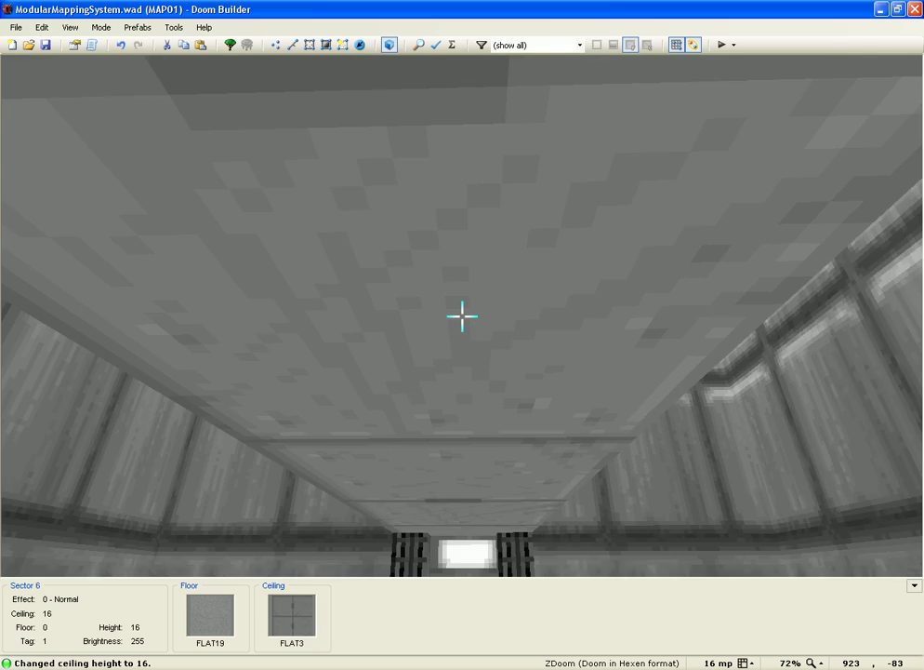
scroll(462, 317, up, 3)
key(w)
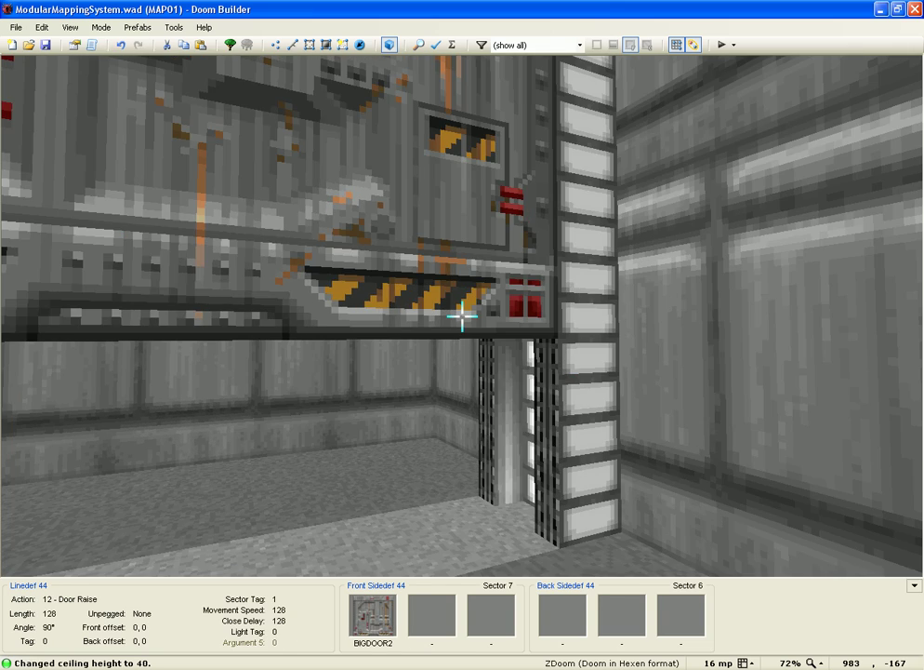
Step: Inspect the raised door from the other side and lower its ceiling height to 0
key(w)
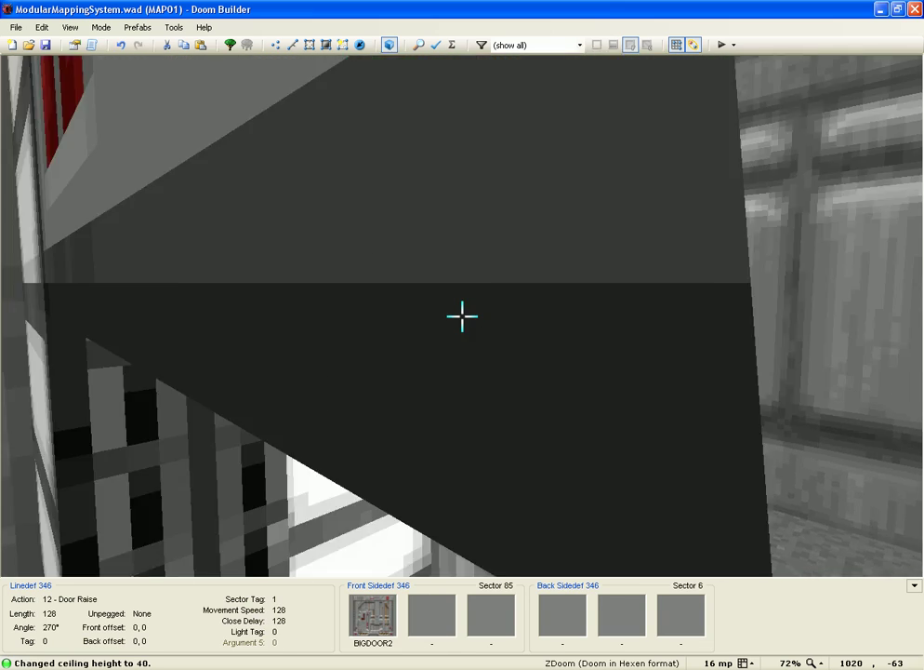
key(d)
key(e)
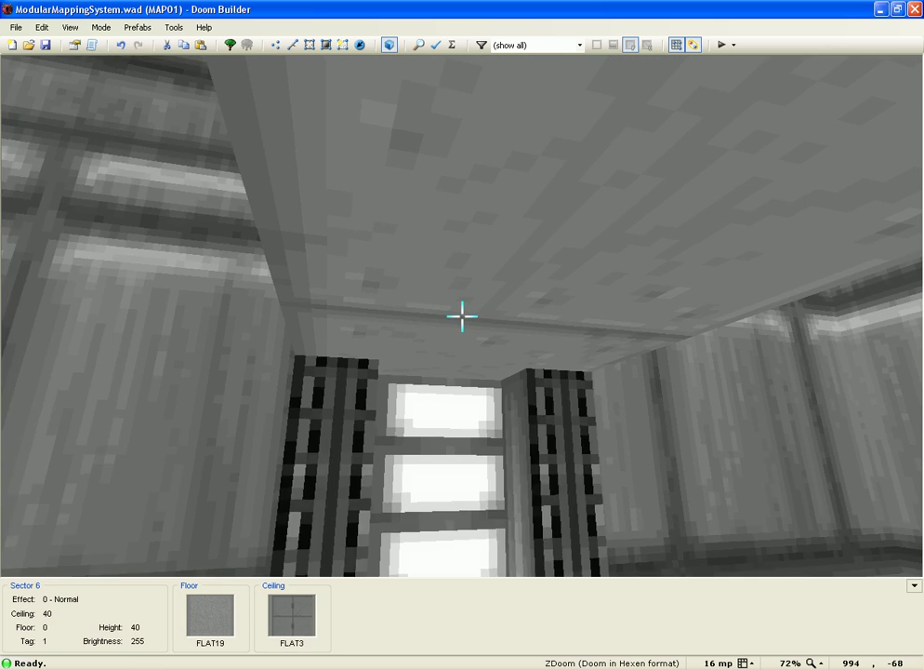
scroll(462, 318, down, 5)
key(w)
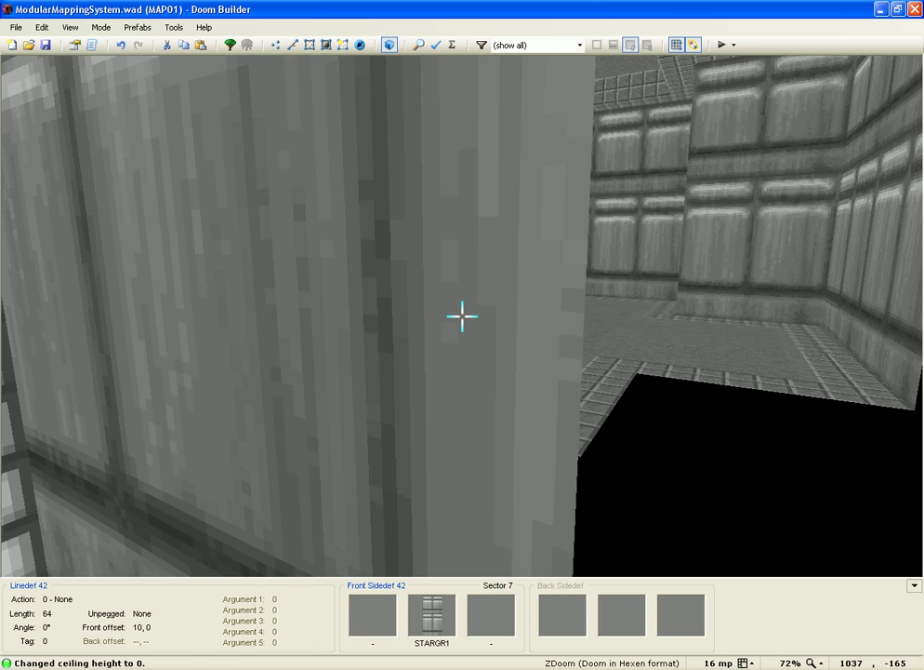
Step: Continue through the junction, corridor and corner modules beyond the door in the second row, examining their walls and tiled floor borders
key(w)
key(w)
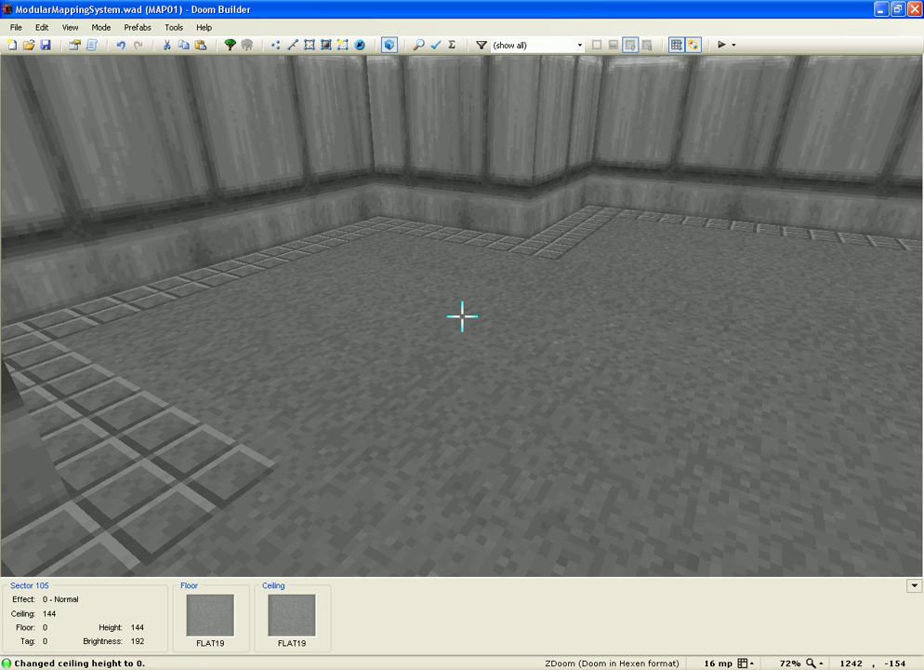
key(w)
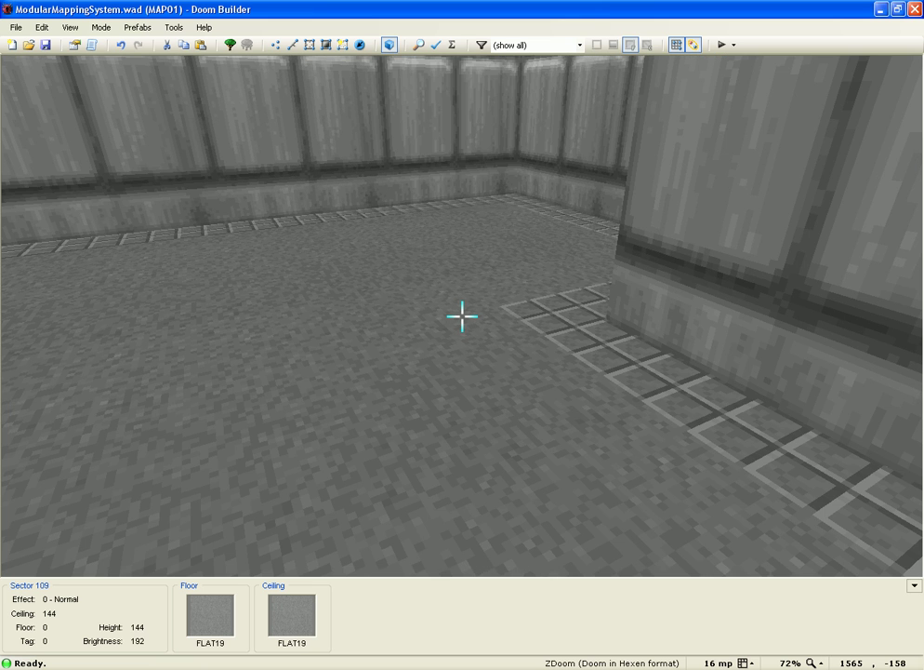
key(w)
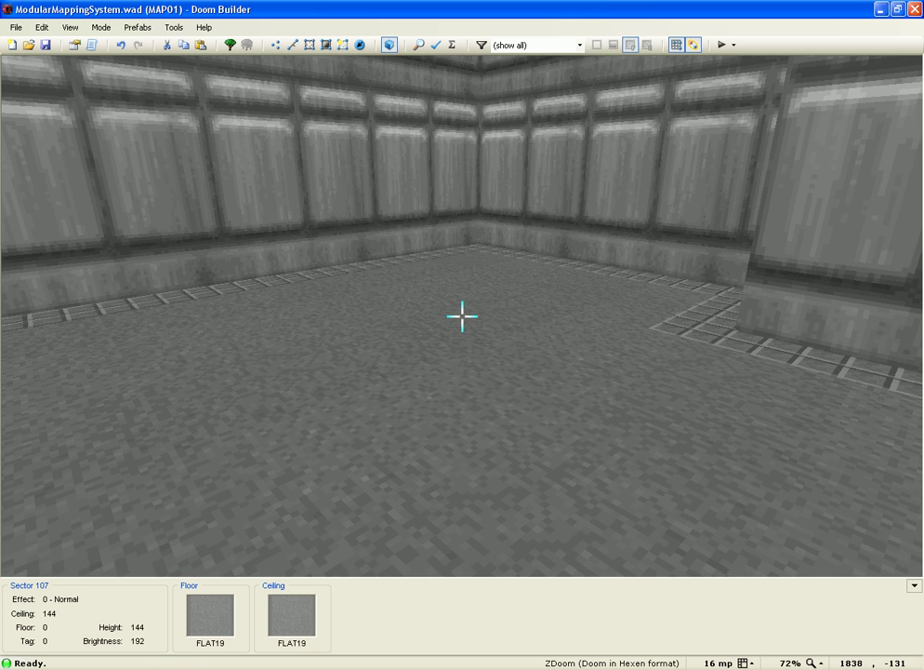
key(w)
key(w)
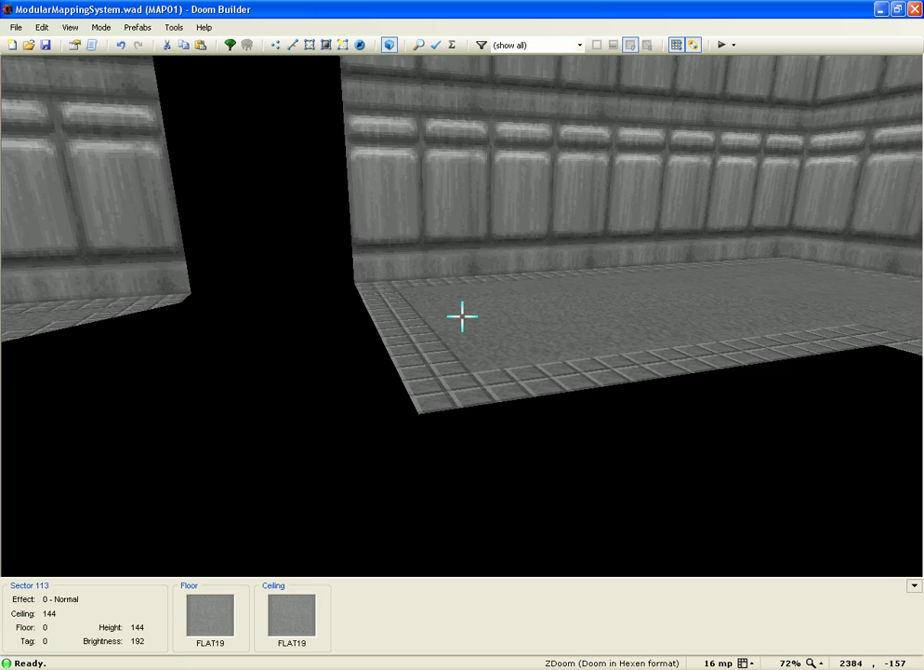
key(w)
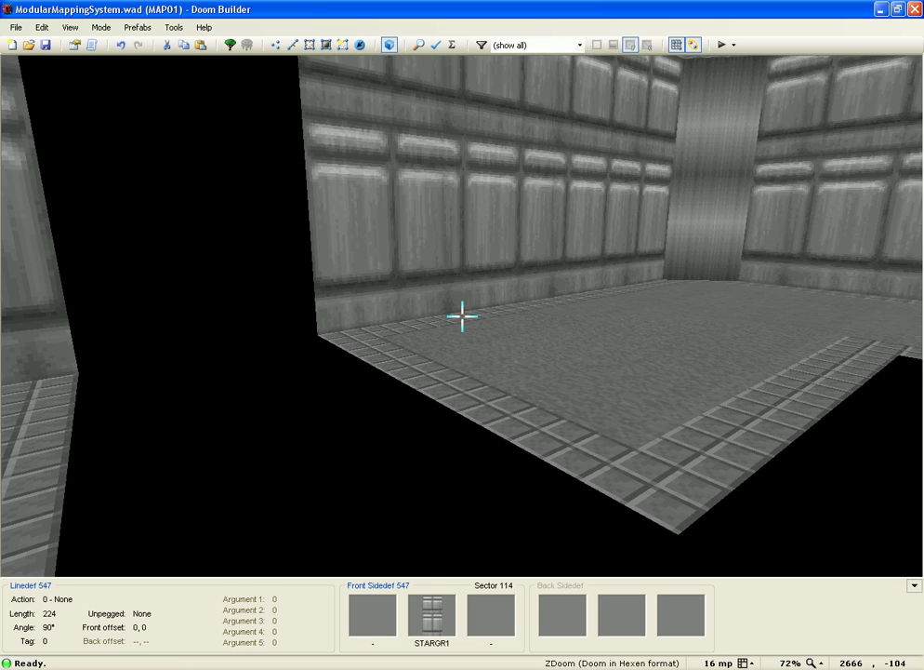
key(w)
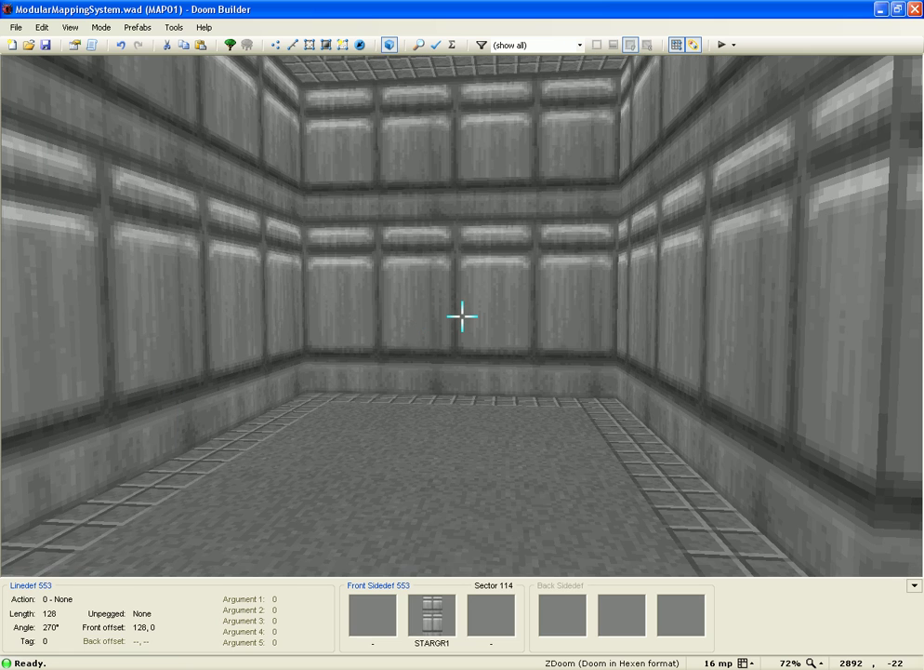
Step: Move to the third row and tour its staircase modules, examining the steps, support pillars and surrounding walls of each room shape
key(e)
key(w)
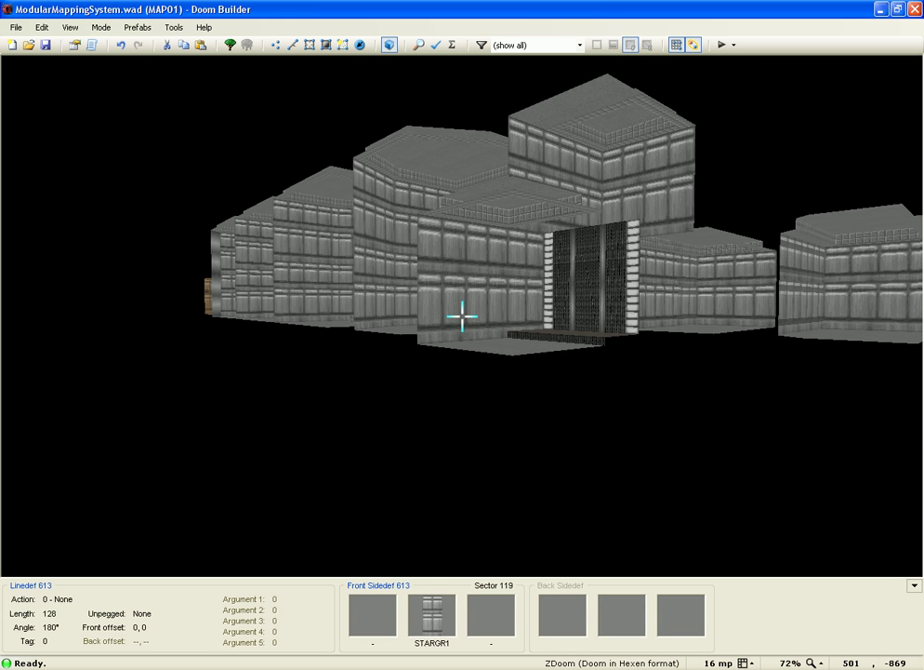
key(w)
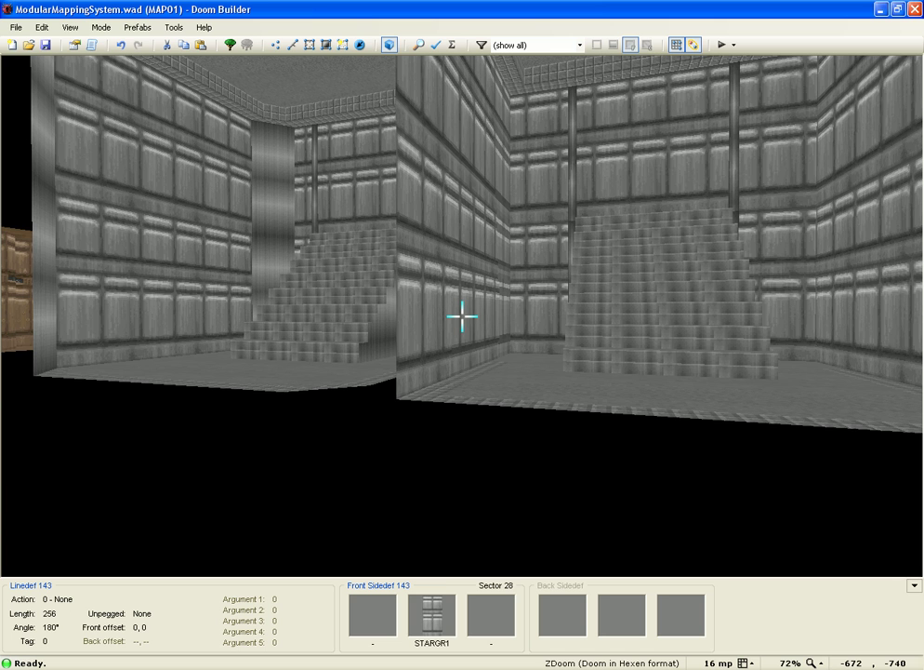
key(w)
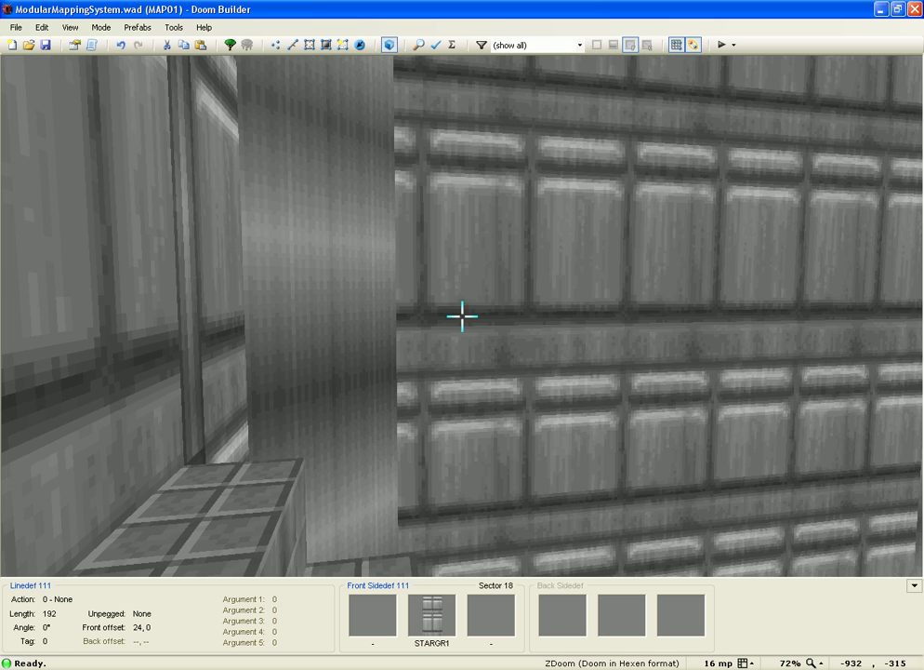
key(d)
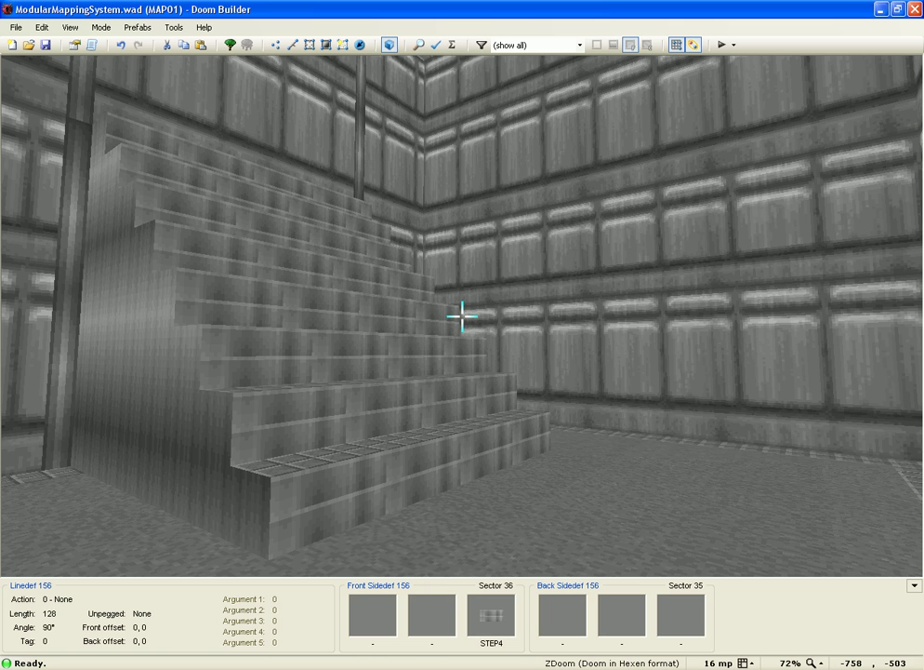
key(w)
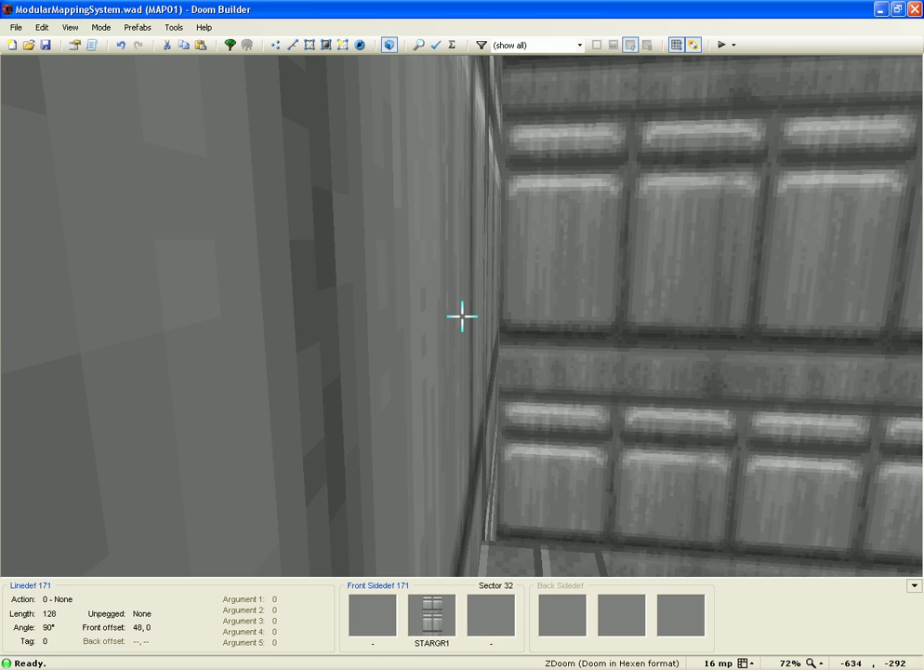
key(d)
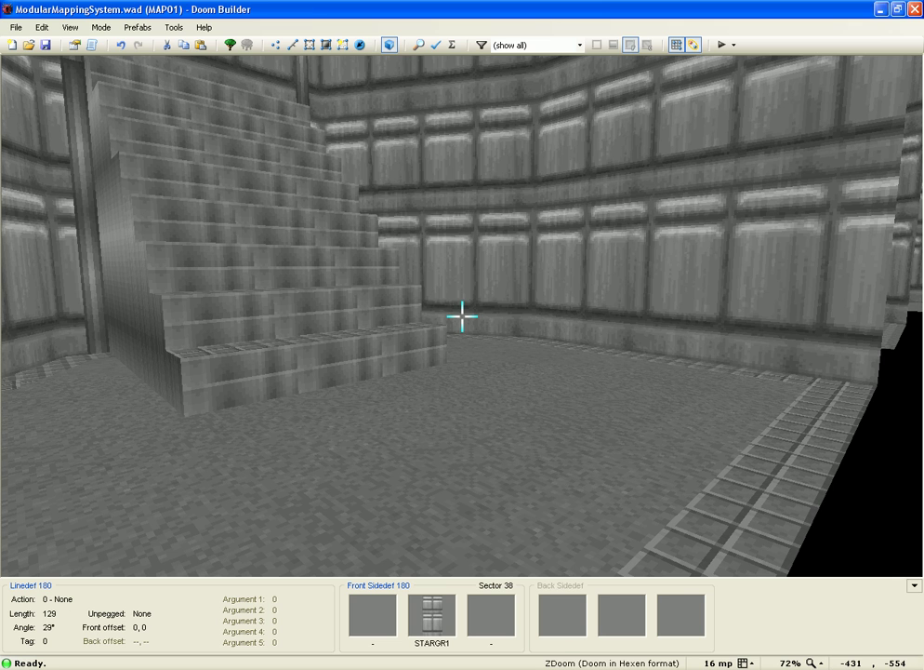
key(f)
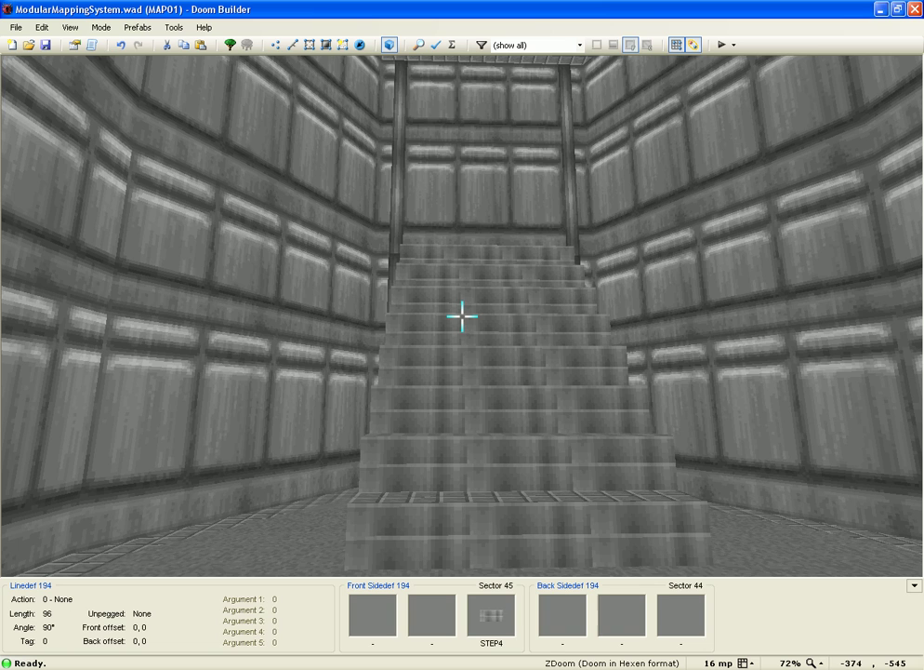
key(s)
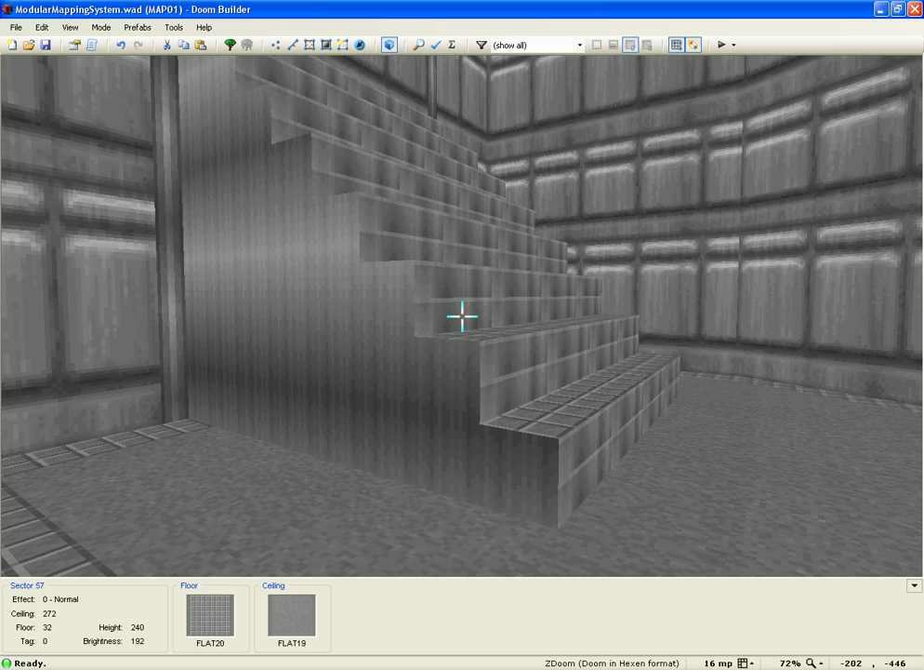
key(w)
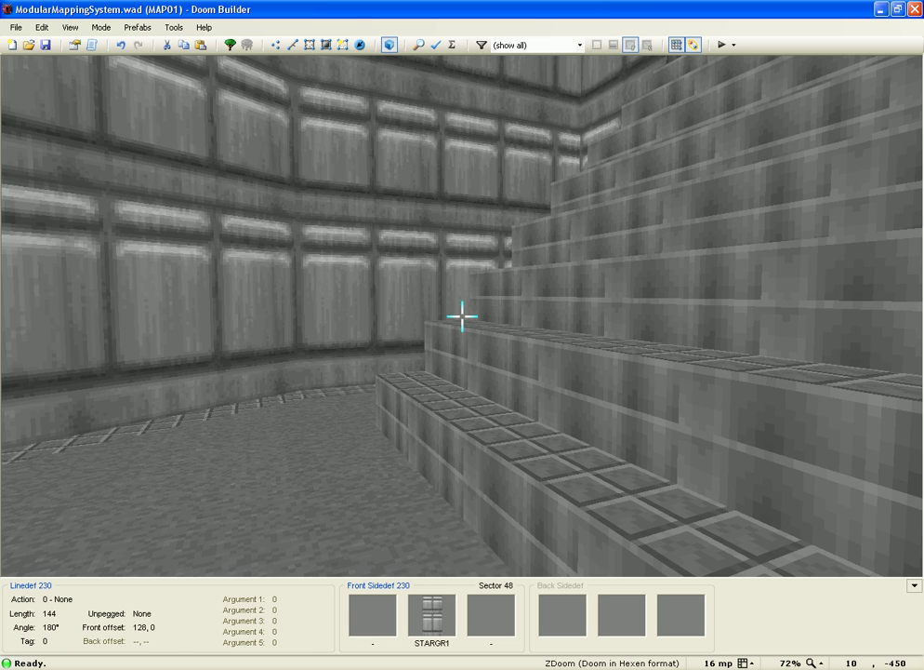
Step: Inspect the lift module at the end of the third row, including its platform, raised upper room and exterior
key(w)
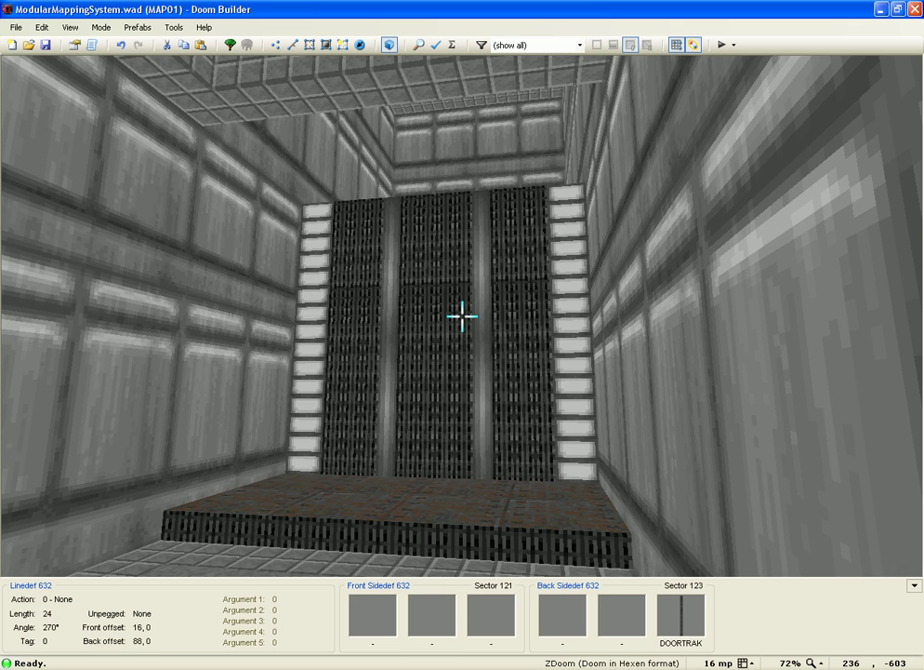
key(w)
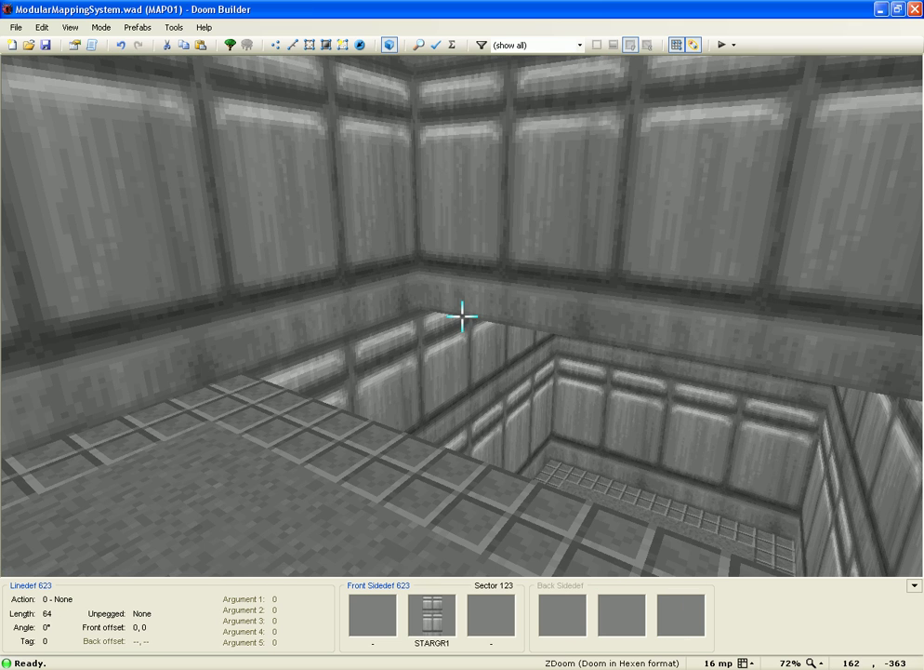
key(s)
key(w)
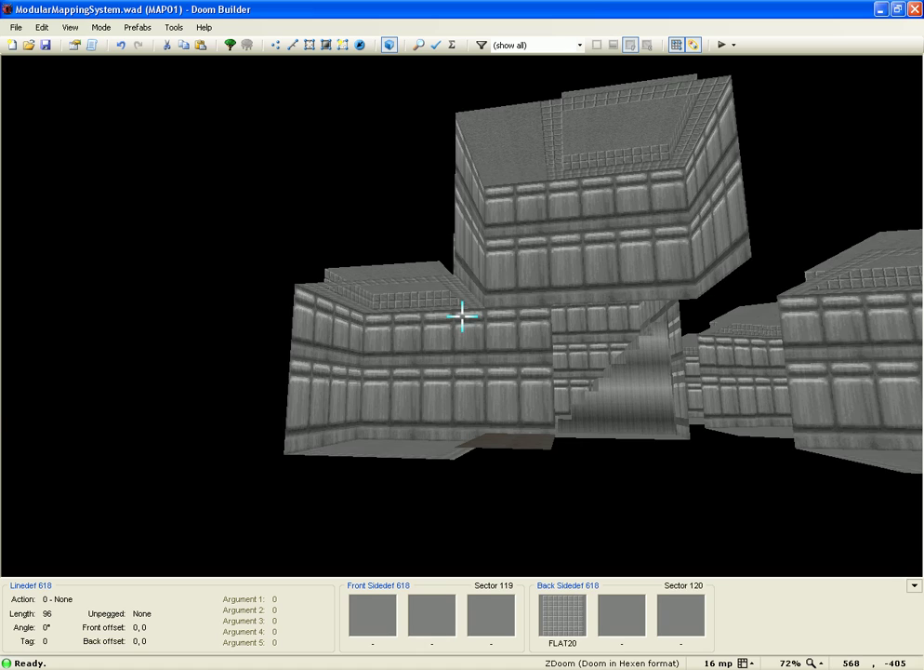
Step: Return to the 2D map and bring the example level assembled from the modules into view
key(e)
key(w)
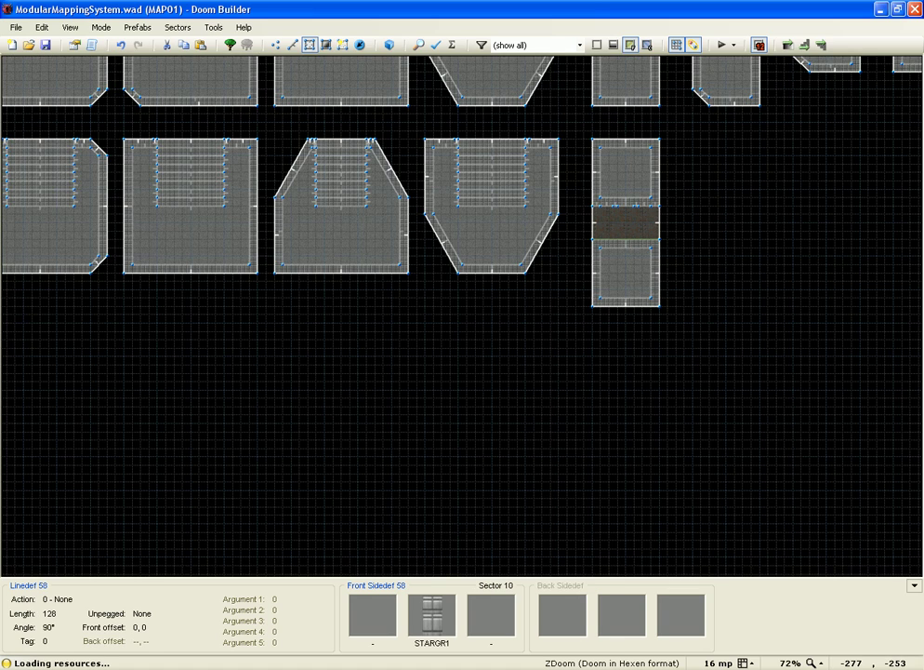
scroll(451, 303, down, 6)
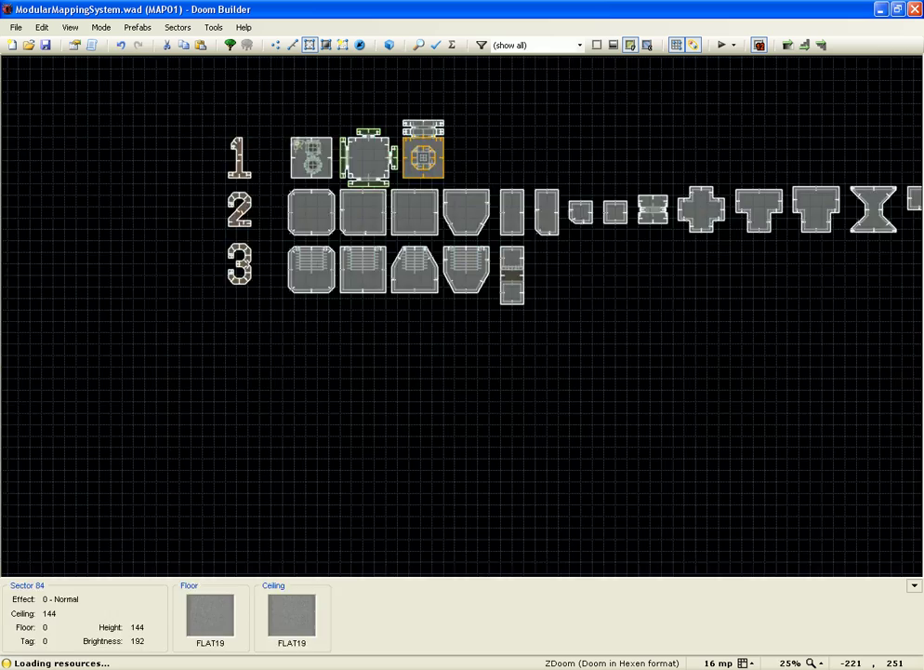
scroll(337, 413, down, 6)
scroll(372, 279, up, 9)
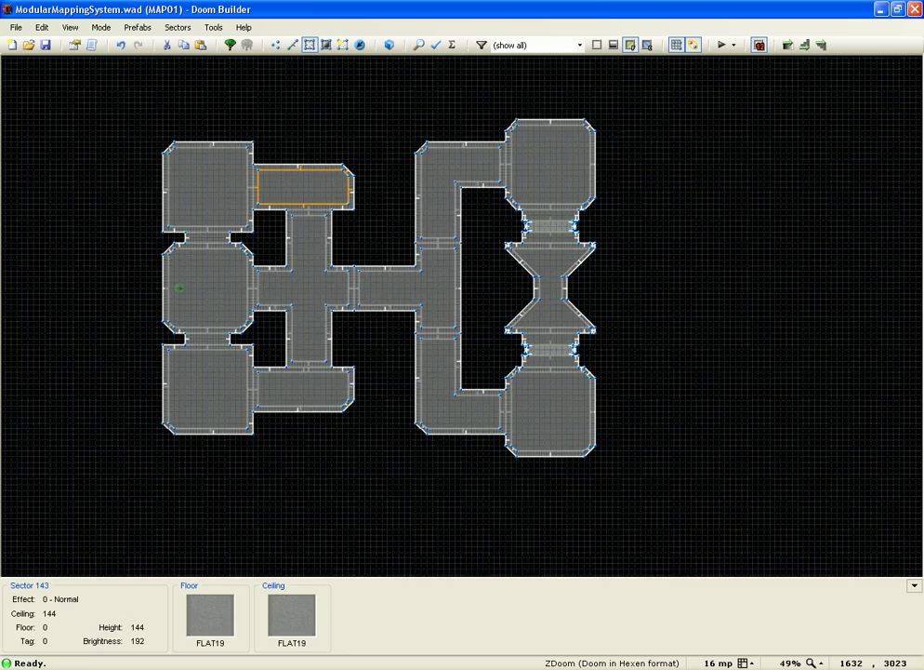
scroll(307, 193, up, 1)
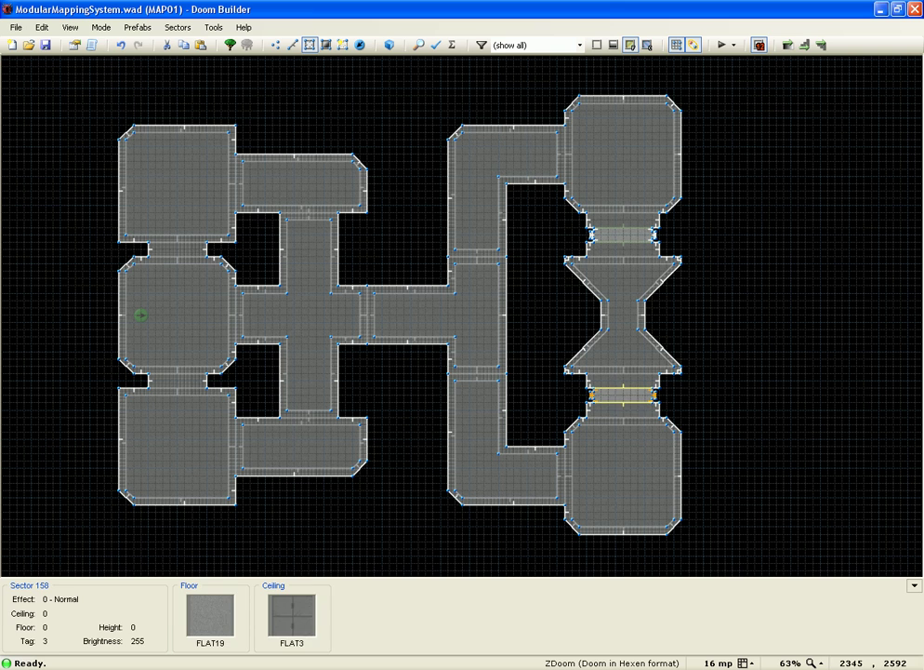
Step: Test the map in ZDoom, enter the cheat idkfa, equip the double-barrelled shotgun and look up at the ceiling before recentering the view
click(723, 44)
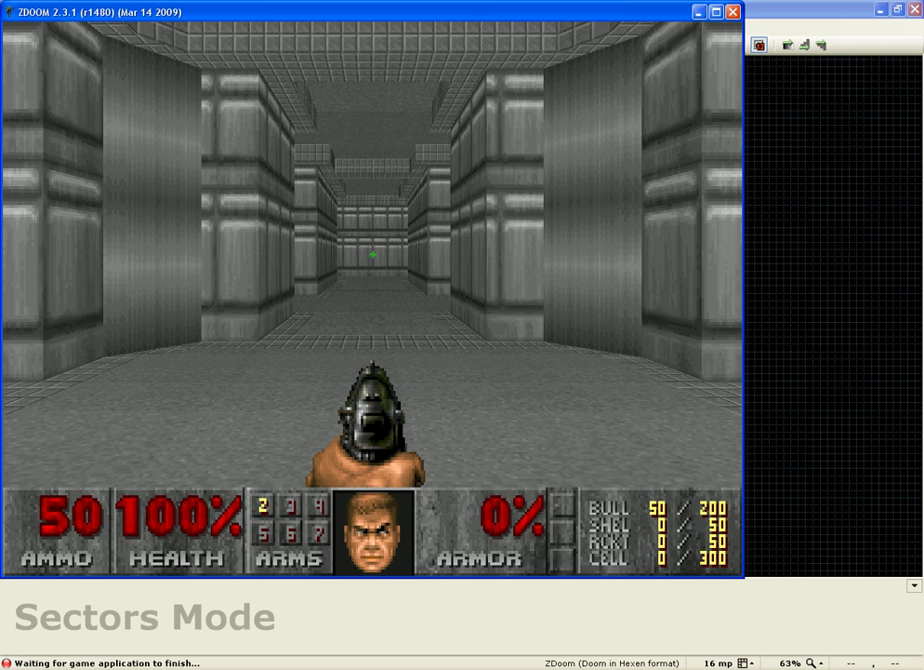
text(idkfa3)
key(Up)
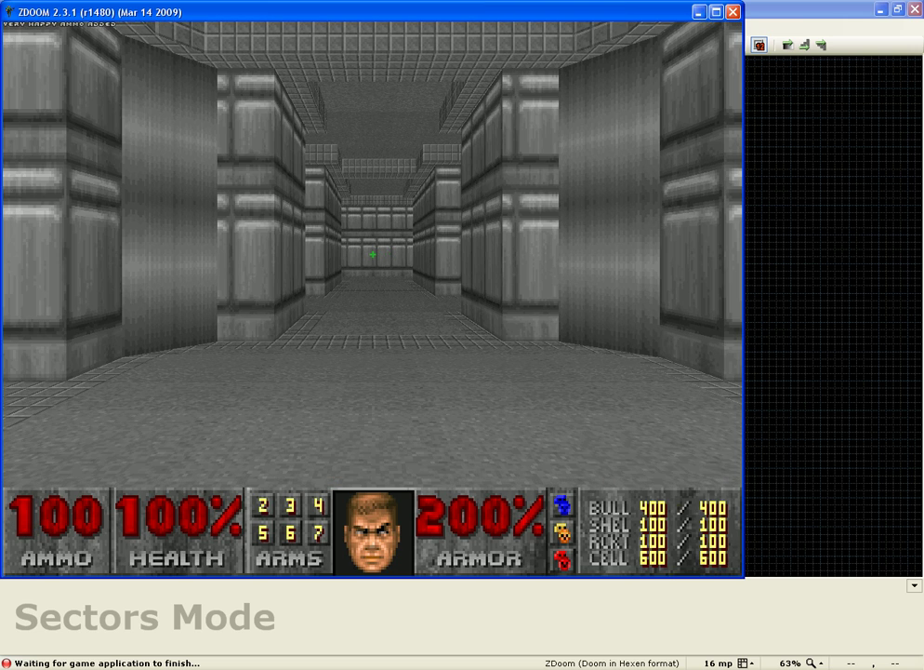
key(Page_Down)
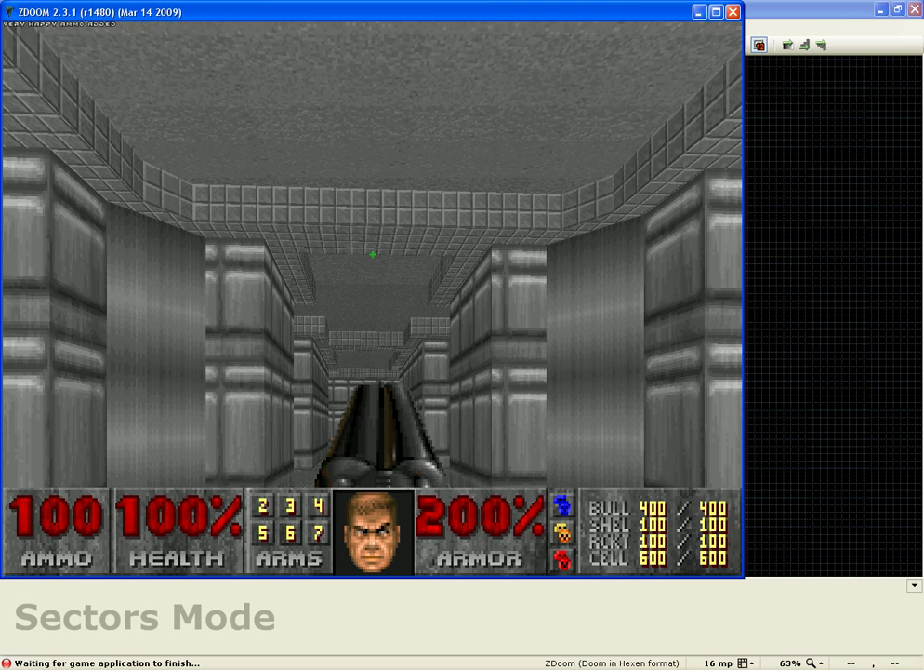
key(End)
Step: Walk from the start room through the adjoining rooms and corridors, examining how the modules join, firing once and switching to the fist
key(Up)
key(Up)
key(Left)
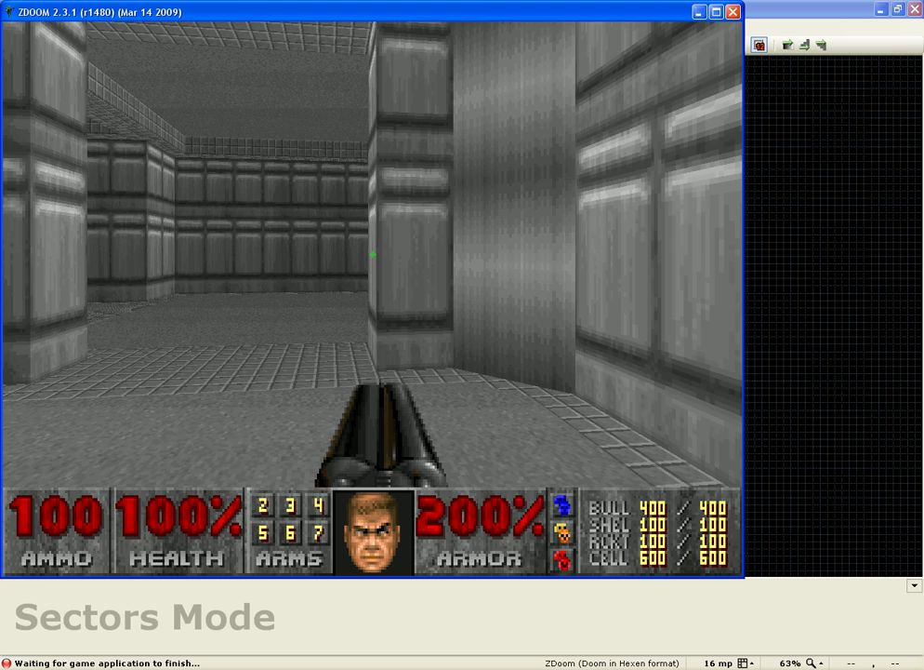
key(w)
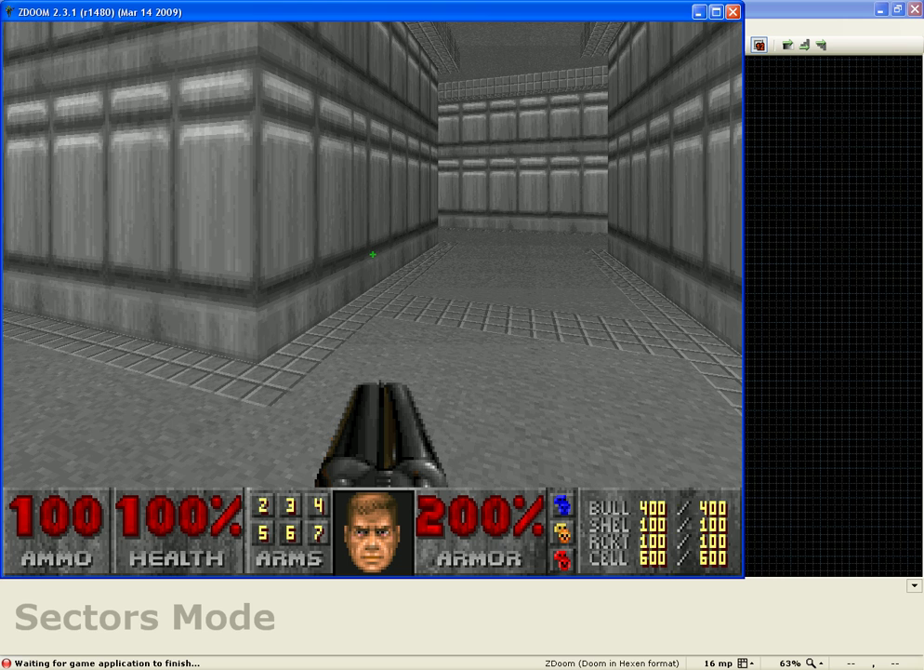
key(w)
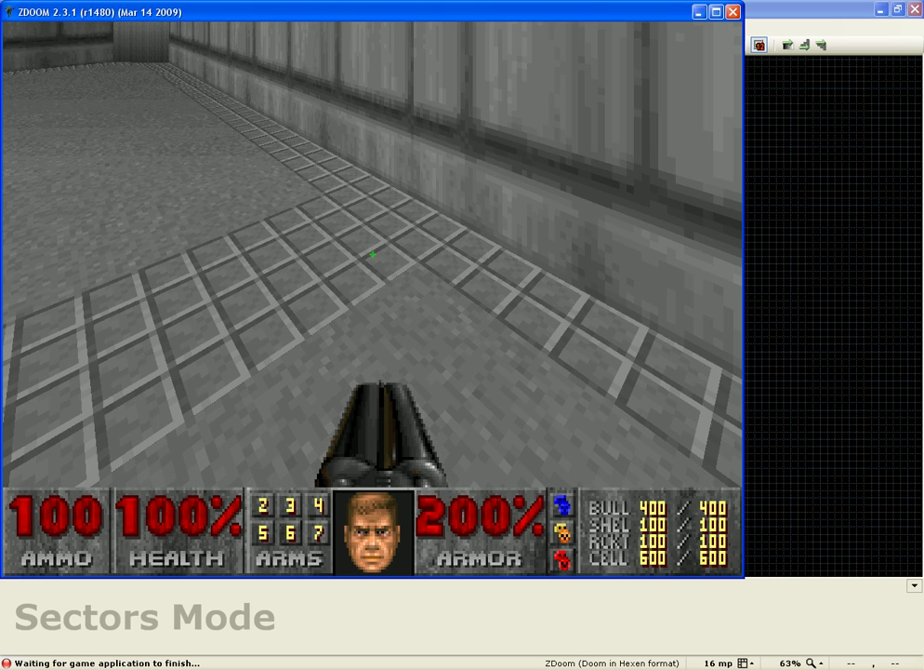
key(ctrl)
key(1)
key(Right)
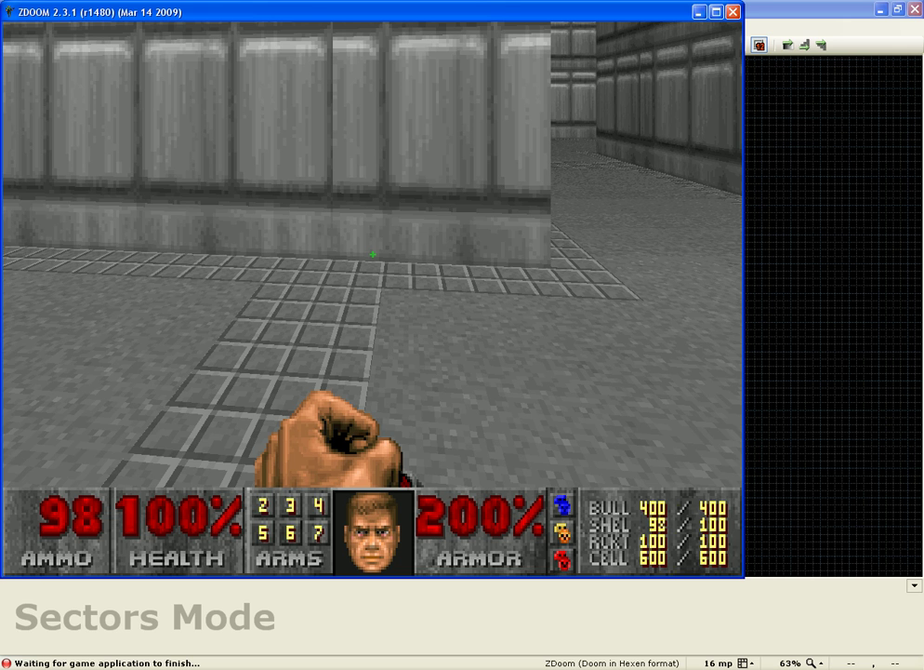
Step: Explore the rooms by the metal door, walk back through the corridors to the start room, and open the game menu
key(w)
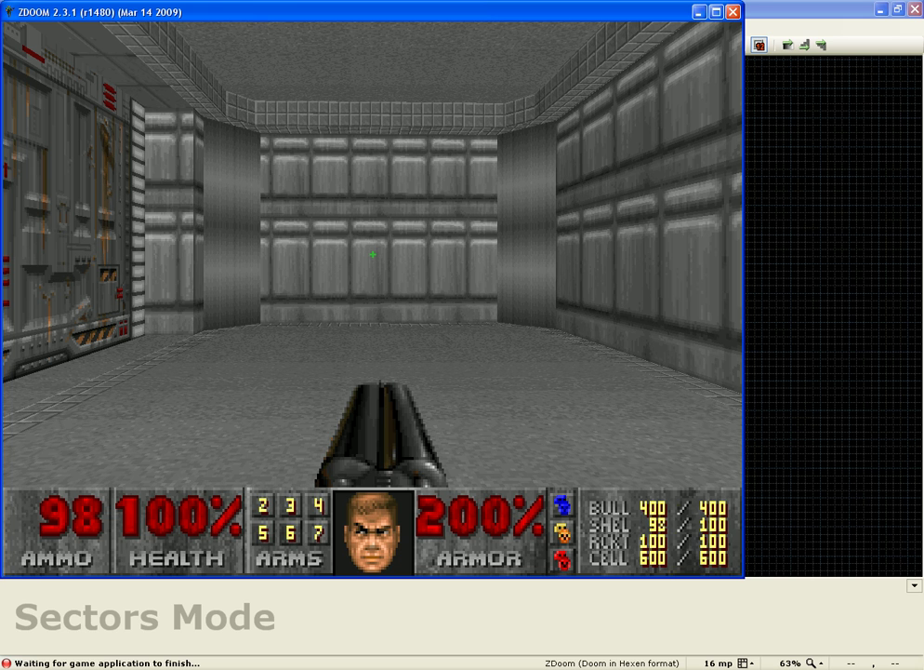
key(s)
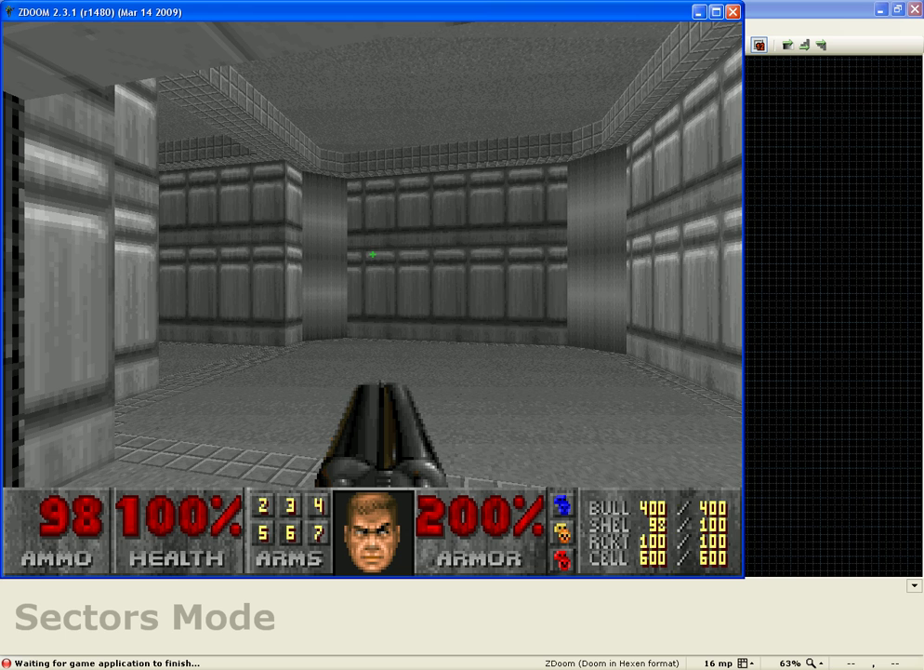
key(Left)
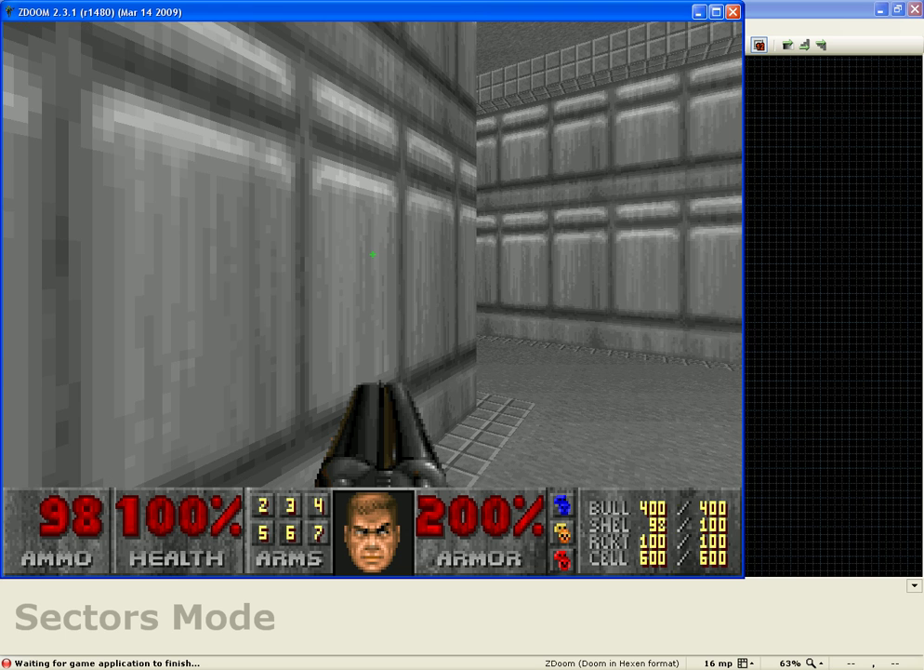
key(Left)
key(Right)
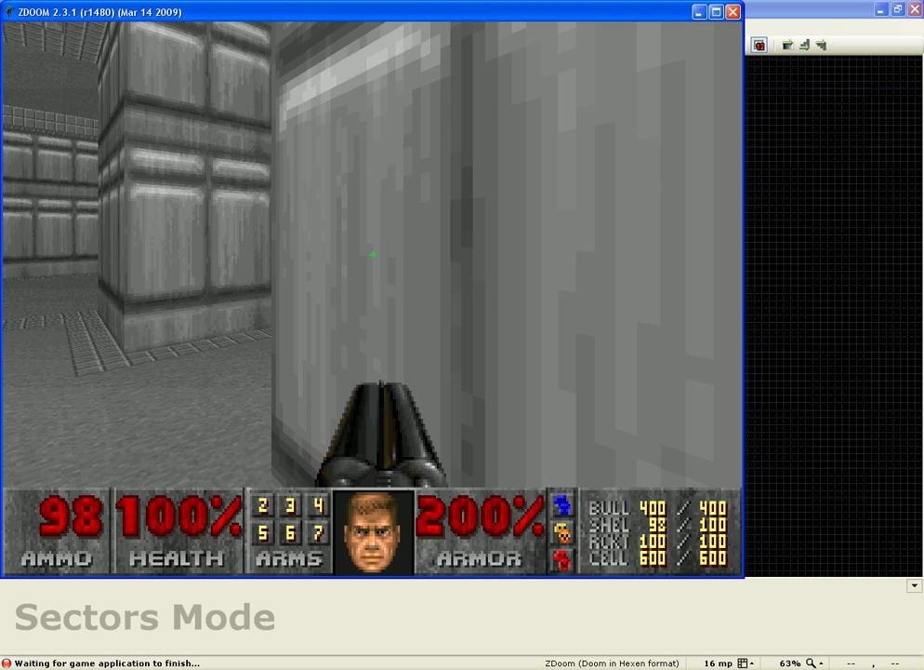
key(Left)
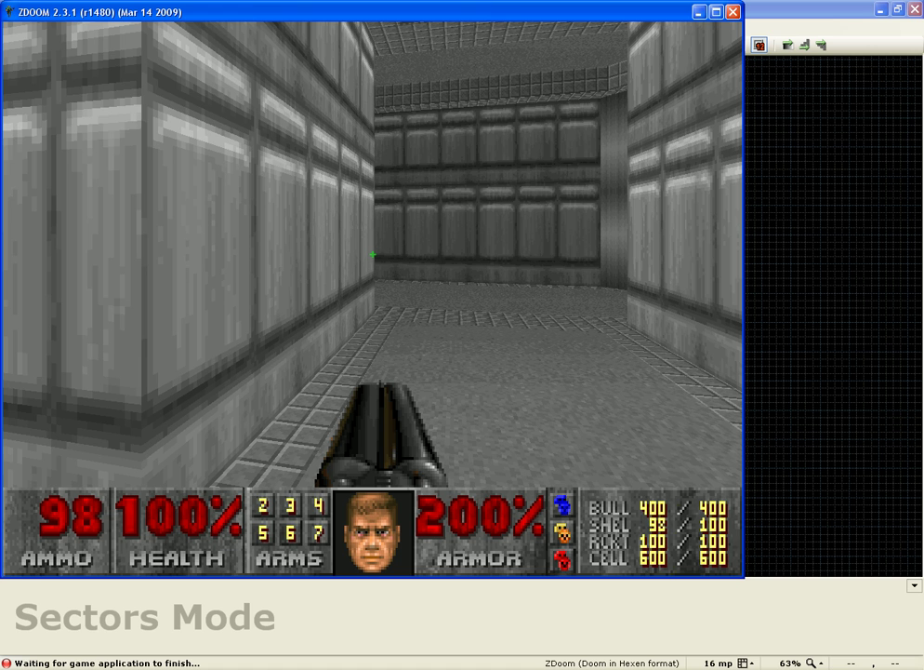
key(Left)
key(Escape)
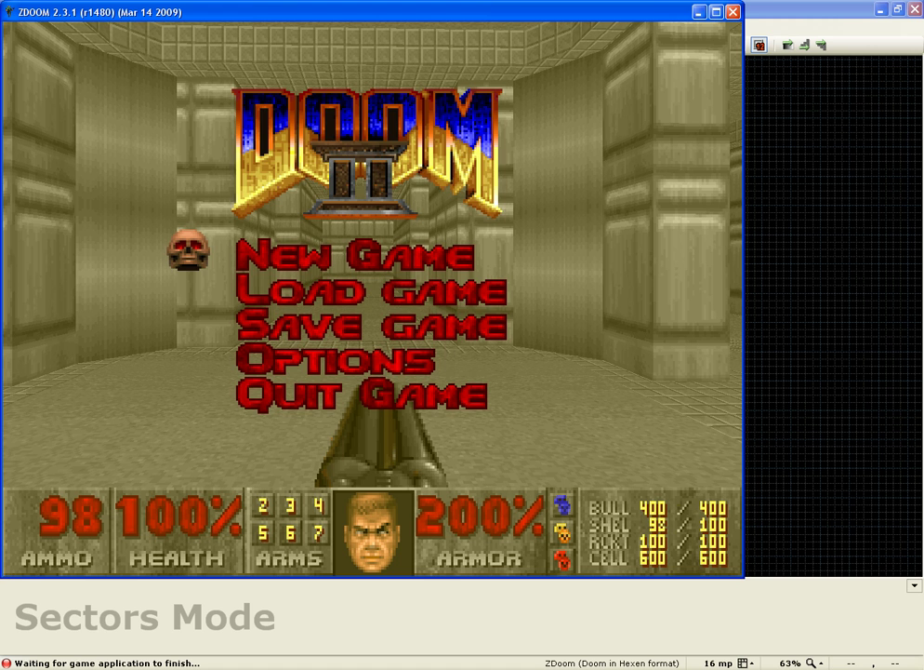
Step: Quit the ZDoom test and return to the 2D map in Doom Builder
key(Up)
key(Return)
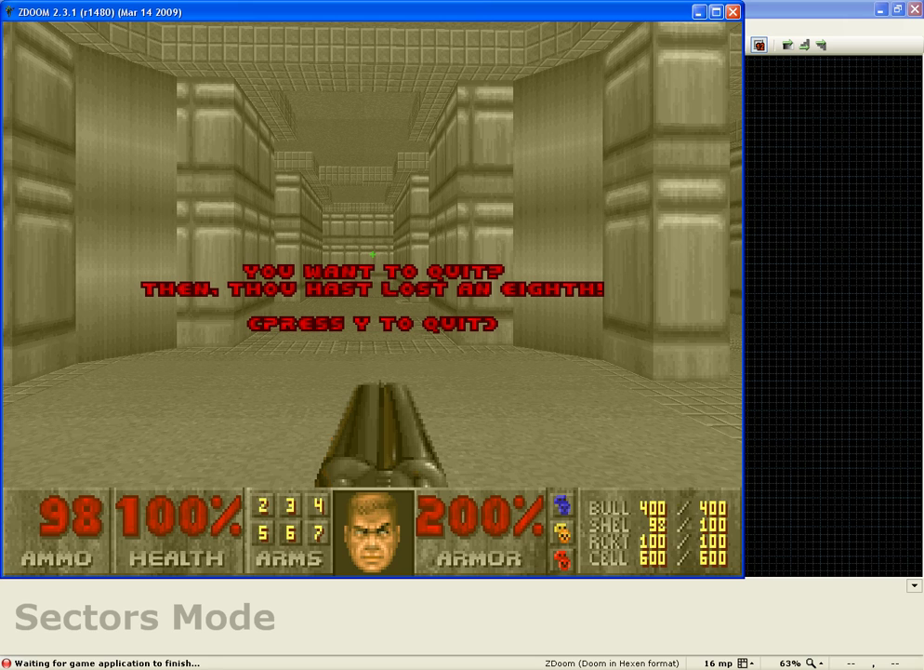
key(y)
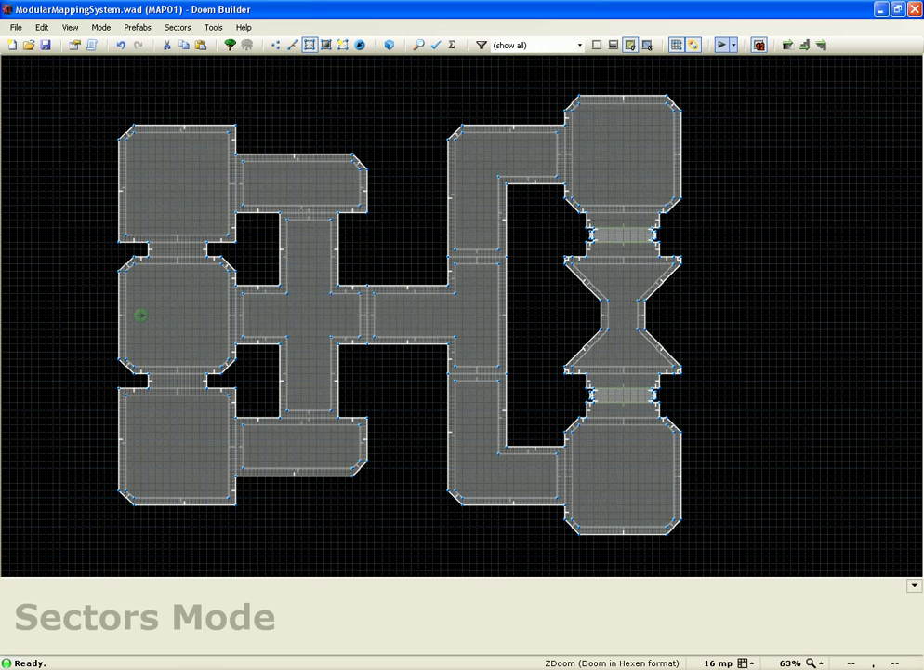
Step: Select the small window module with its grass strip on the east side of the window example room and copy it
scroll(732, 379, down, 4)
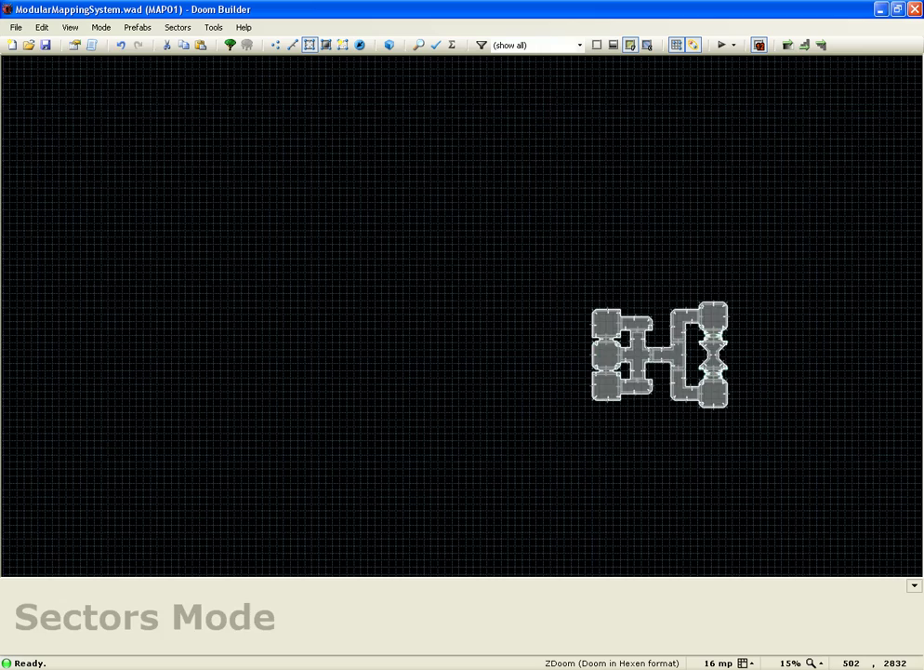
scroll(778, 269, down, 4)
scroll(530, 325, up, 10)
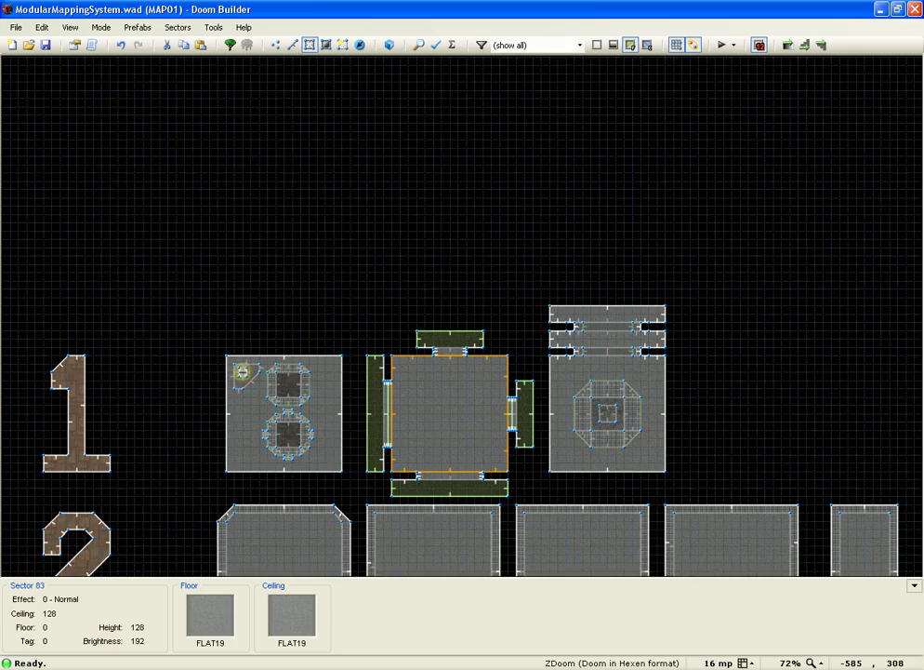
scroll(459, 380, up, 3)
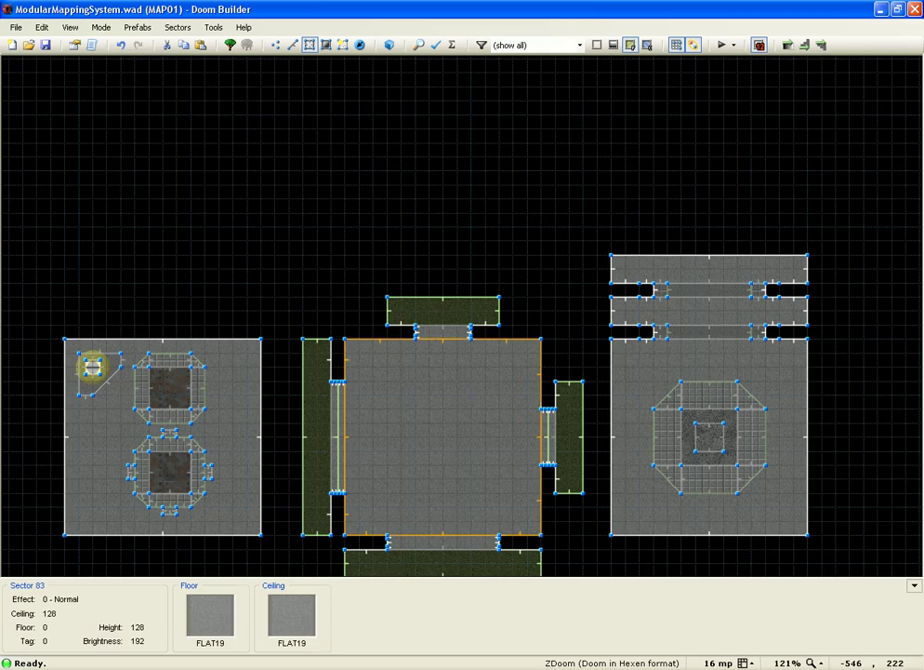
drag(591, 370, 529, 504)
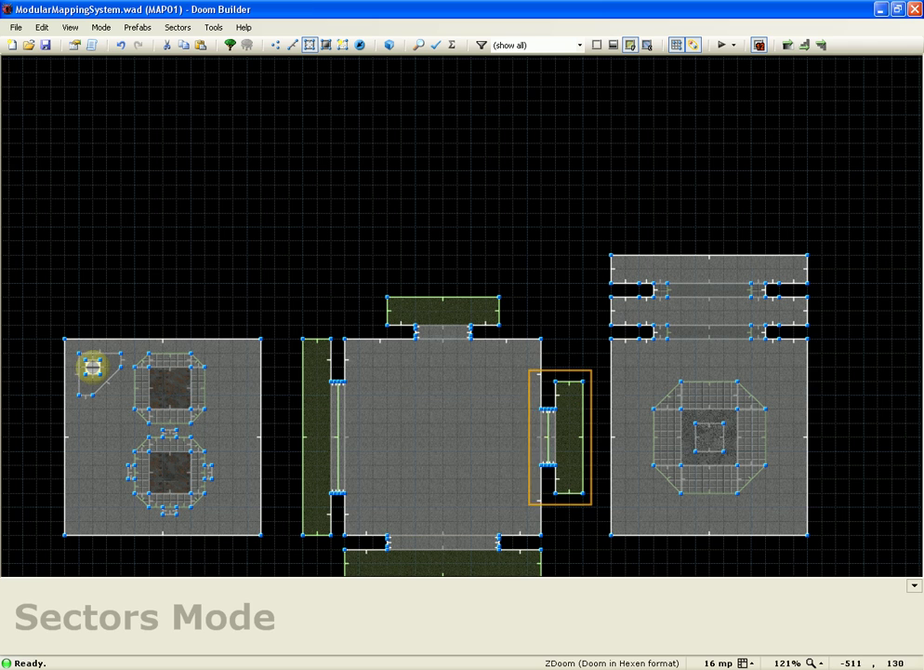
scroll(574, 430, up, 3)
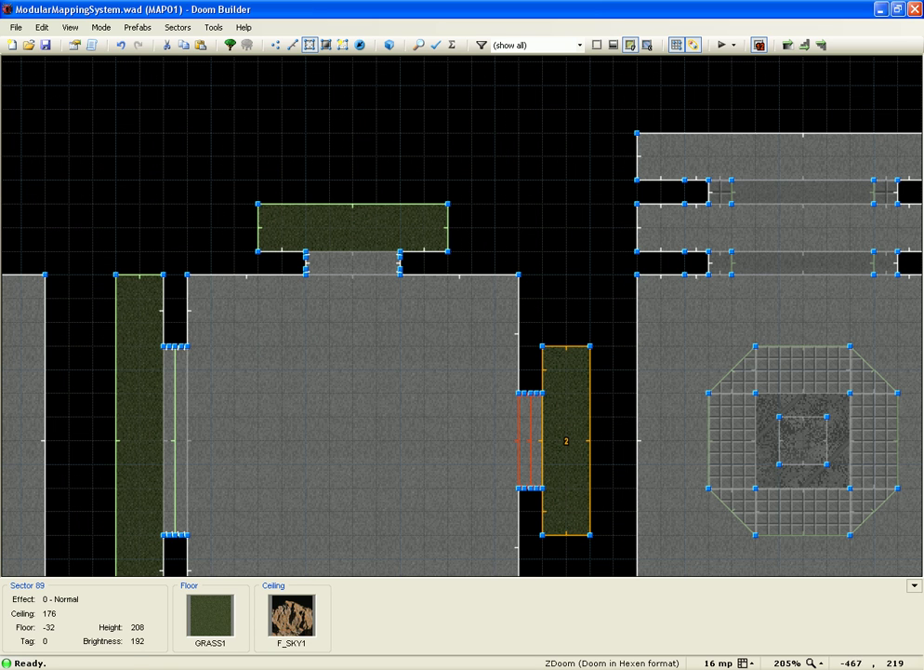
key(ctrl+c)
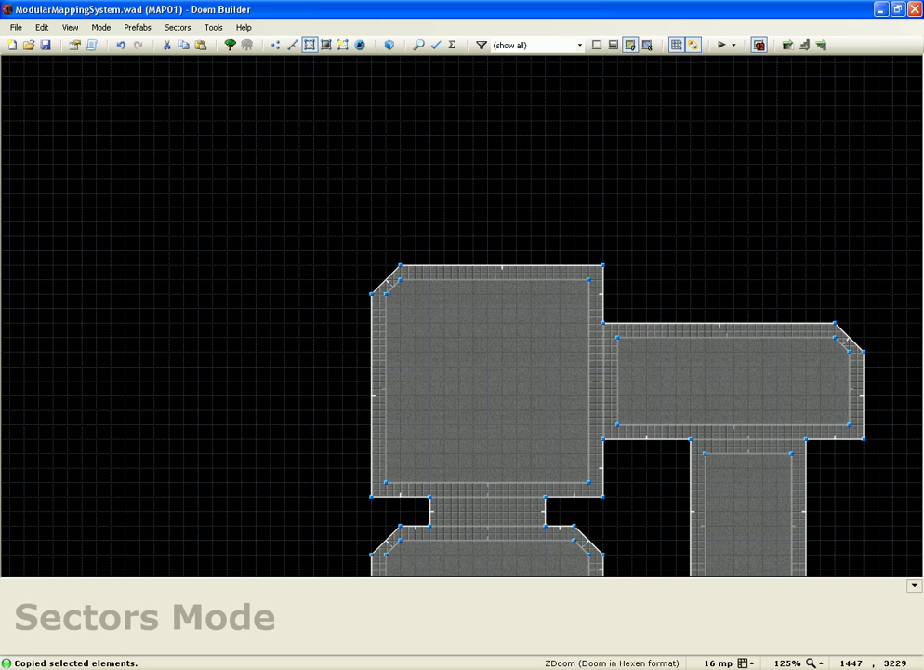
Step: Paste the window module onto the north wall of the example level's northwest room, snapping it flush with an 8 mp grid
key(ctrl+v)
drag(583, 141, 488, 236)
drag(565, 199, 491, 229)
scroll(493, 229, up, 1)
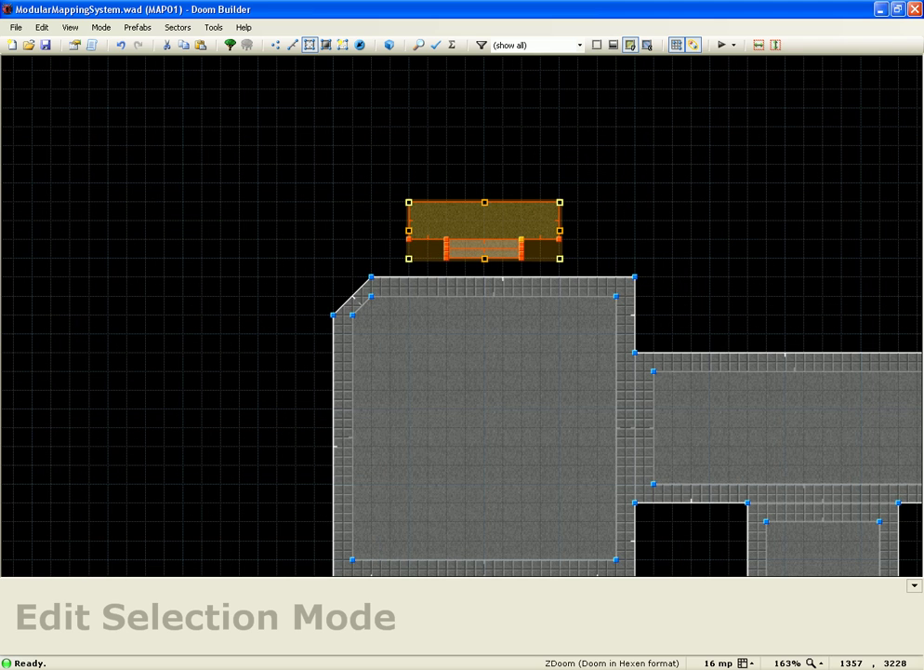
scroll(502, 227, up, 1)
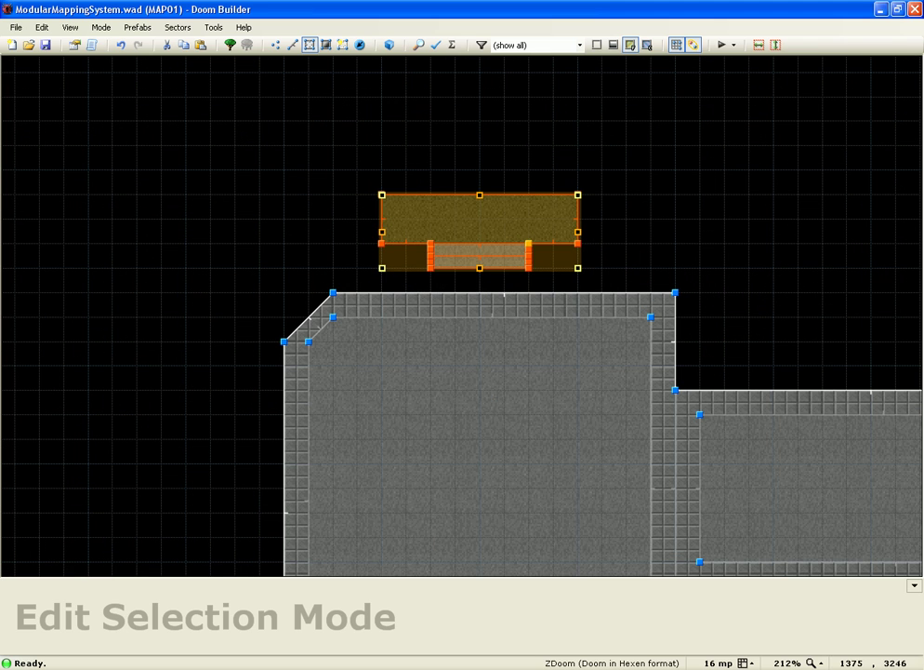
key(bracketright)
drag(470, 202, 493, 228)
scroll(270, 123, down, 1)
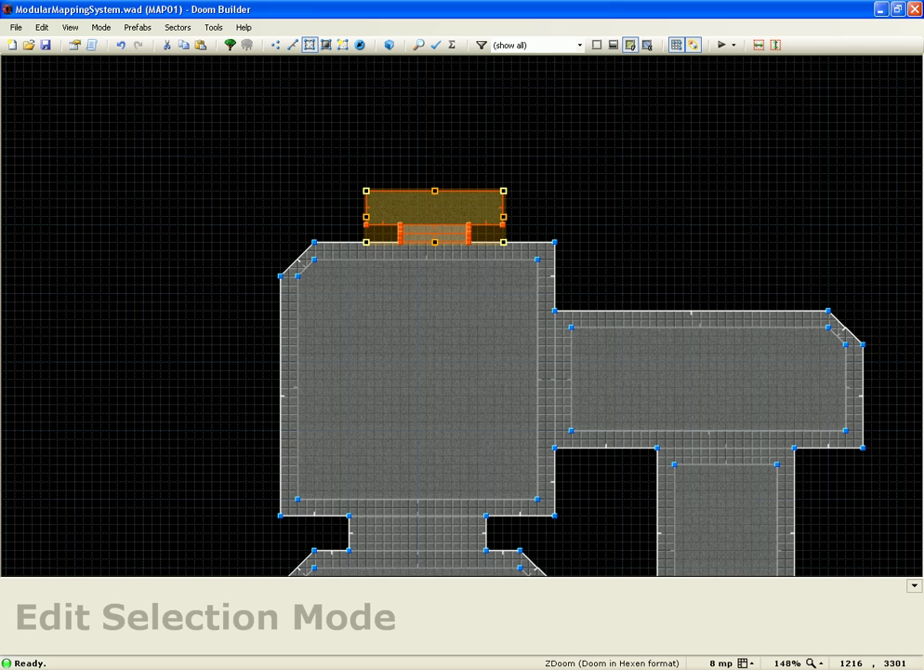
key(Return)
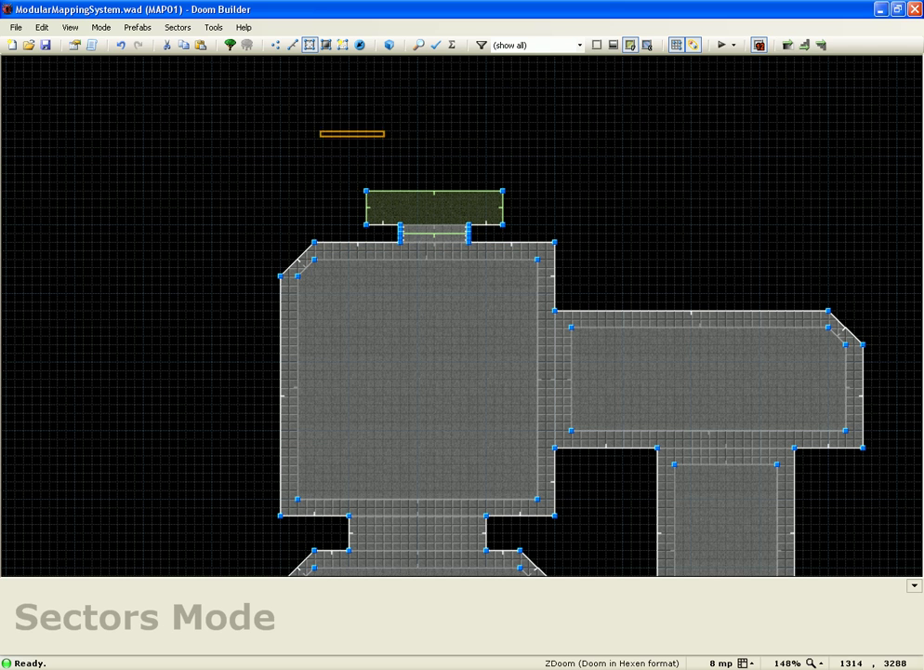
Step: In Visual Mode, apply the STARGR1 texture to the missing upper and lower wall sections around the new window
key(q)
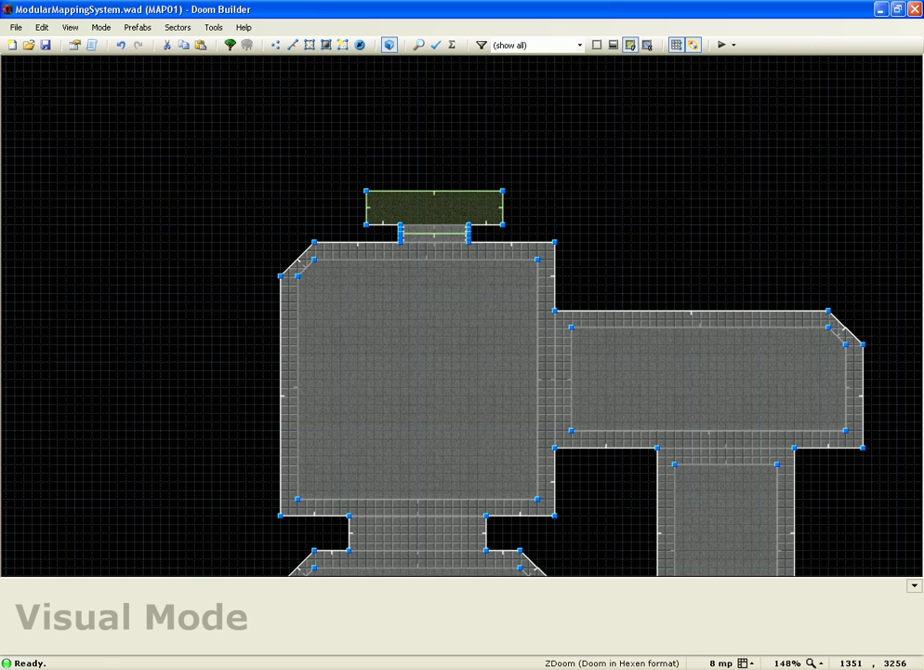
key(e)
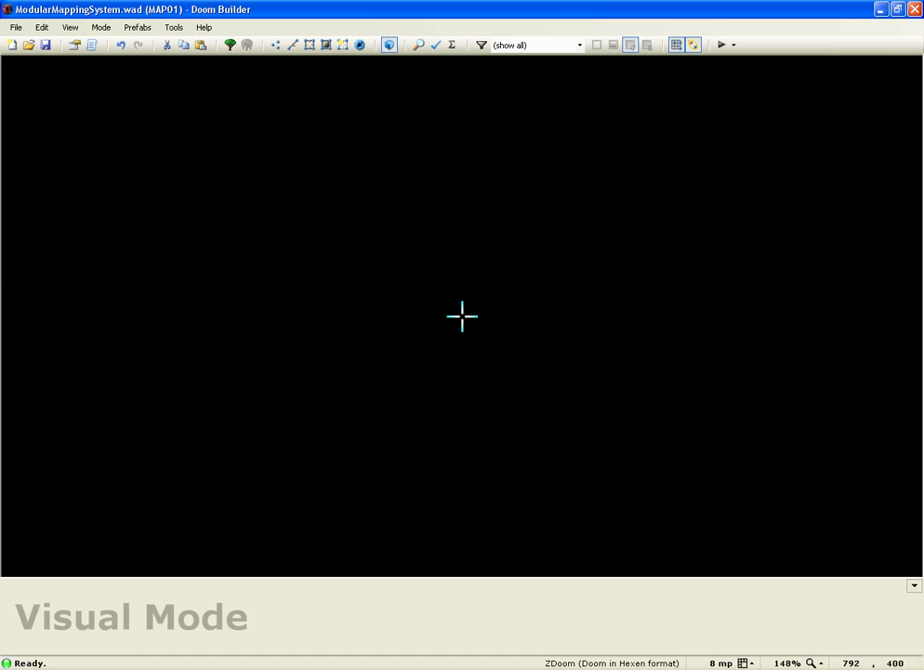
key(e)
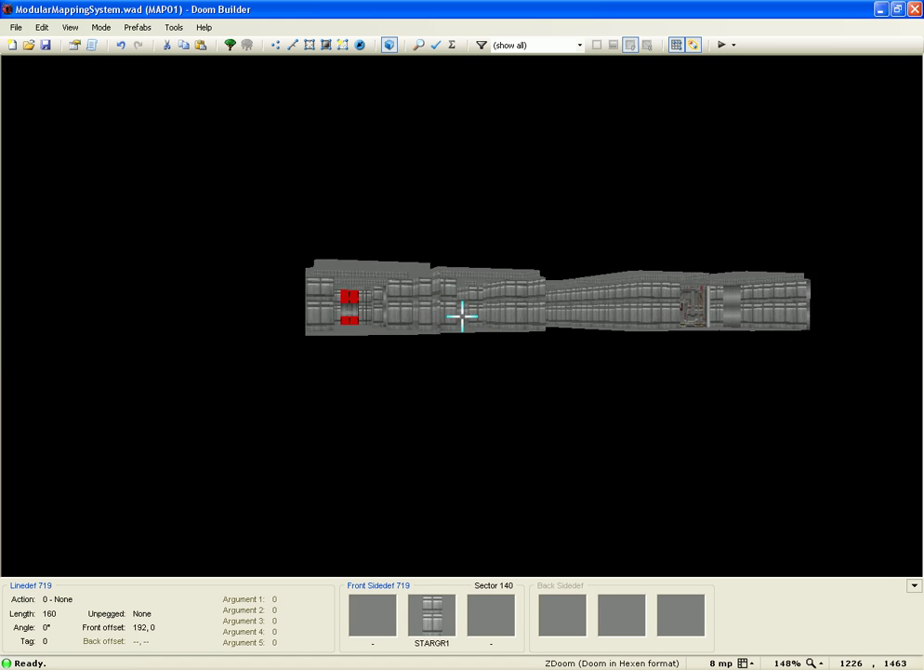
key(w)
key(w)
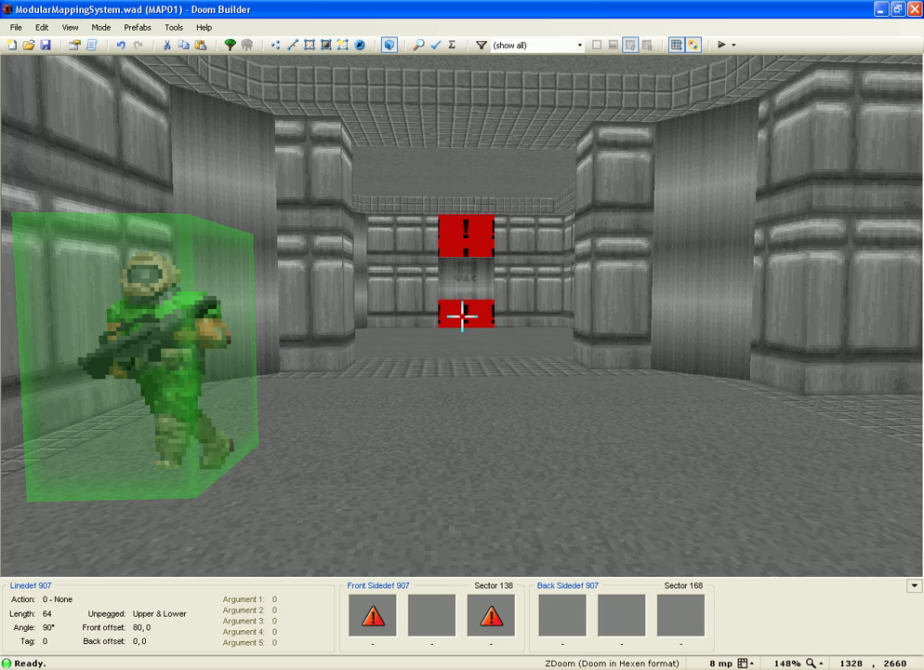
key(w)
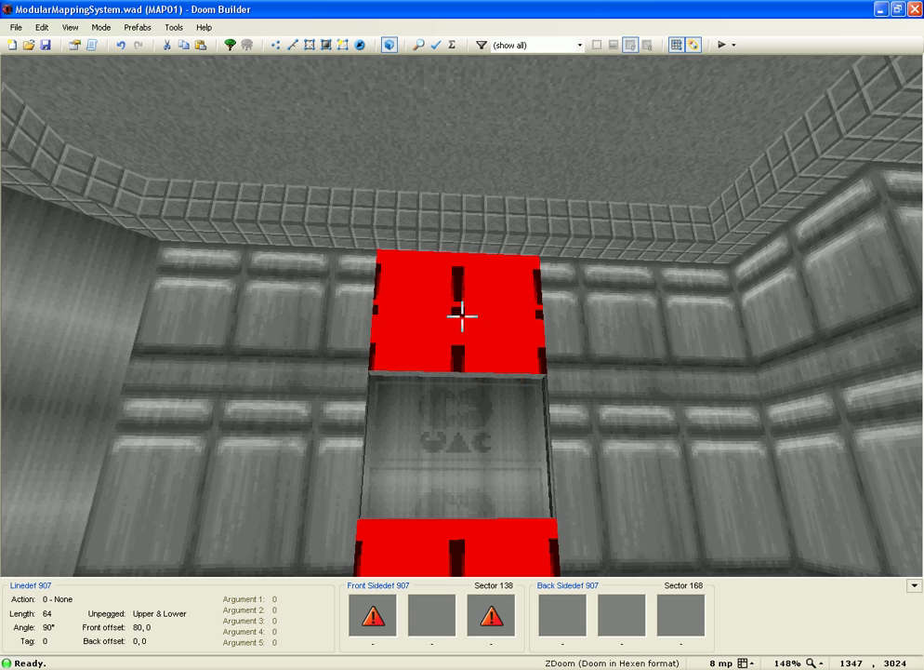
right_click(462, 316)
click(481, 260)
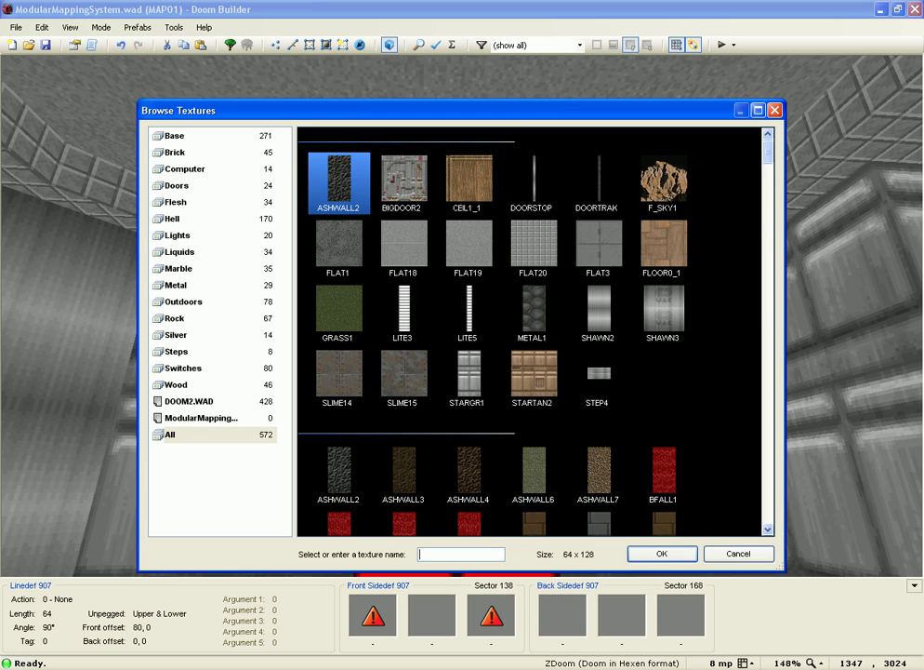
double_click(471, 381)
click(611, 259)
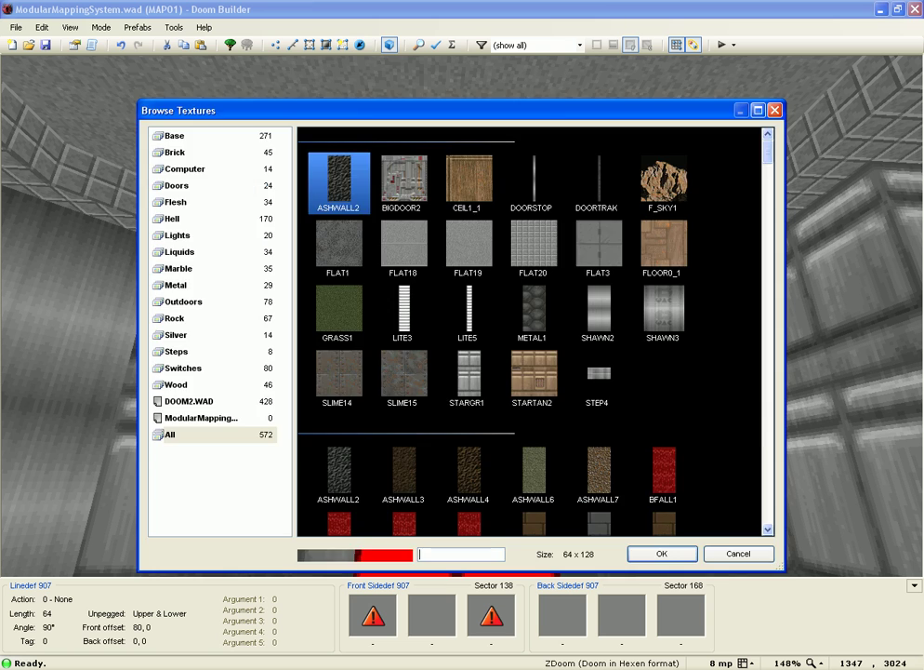
double_click(473, 436)
key(Return)
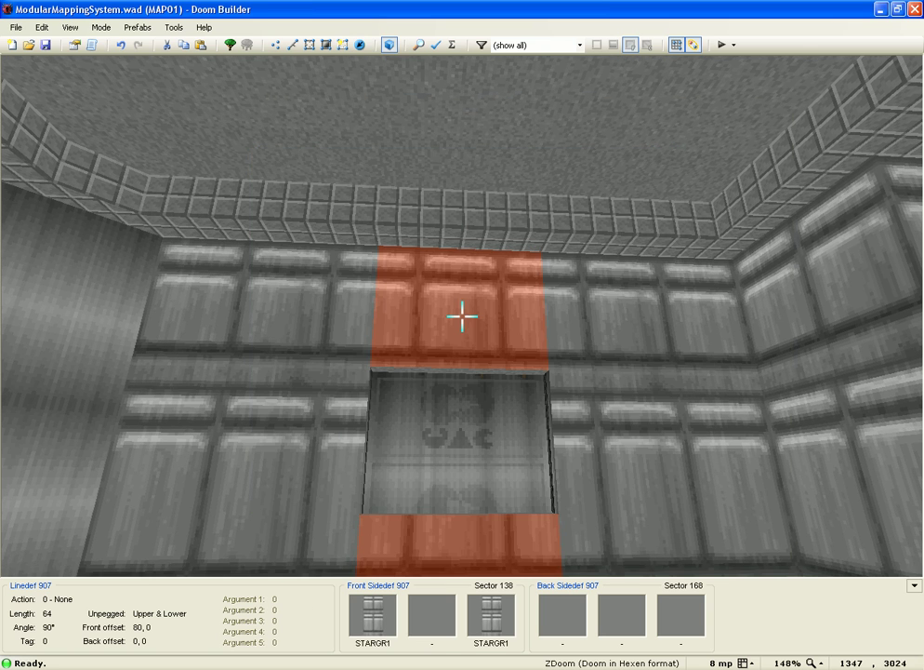
Step: Inspect the new window from inside the room and from the grass strip behind it, and return to the 2D map
key(f)
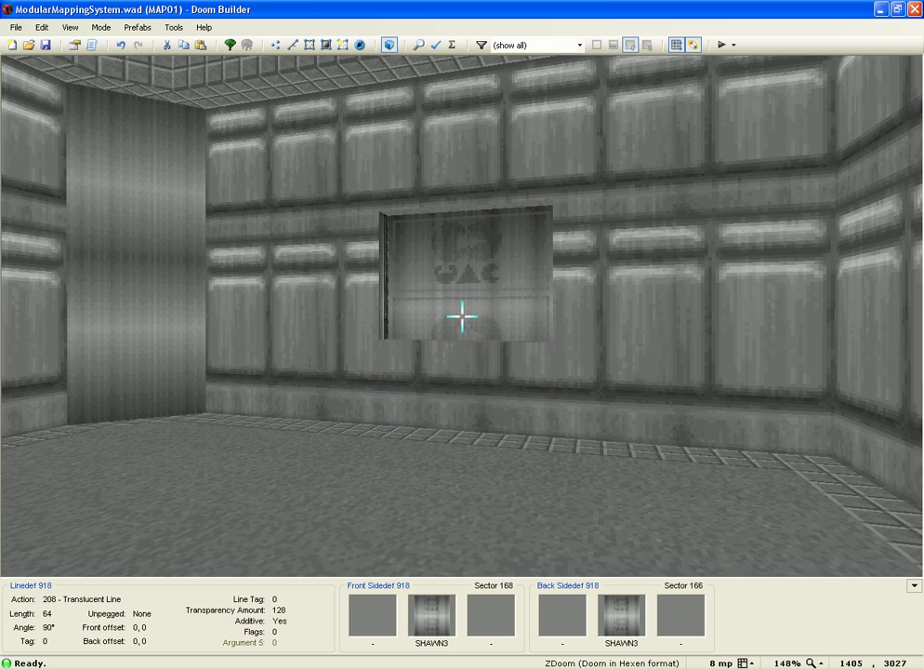
key(w)
key(s)
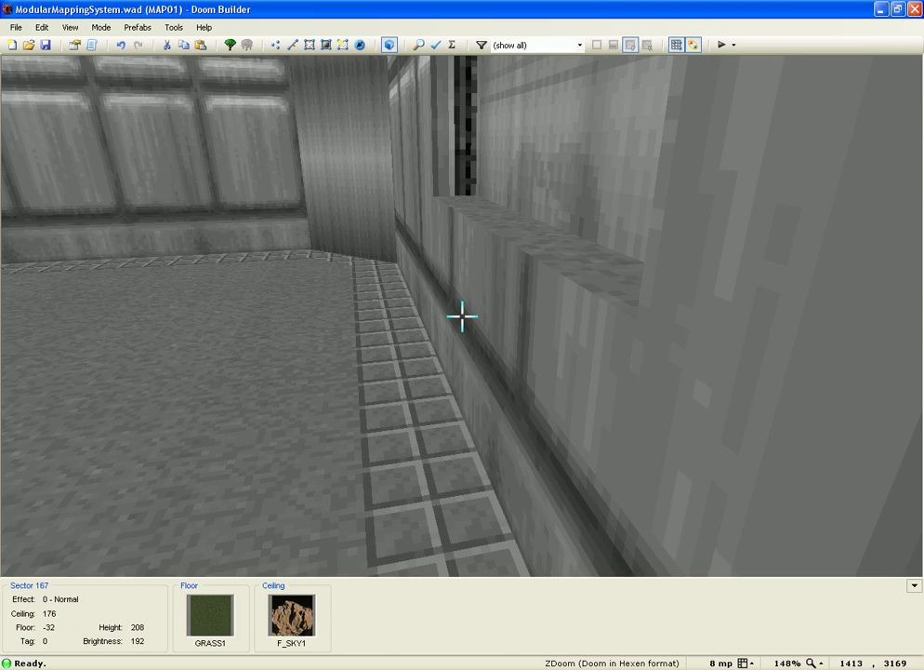
key(s)
key(e)
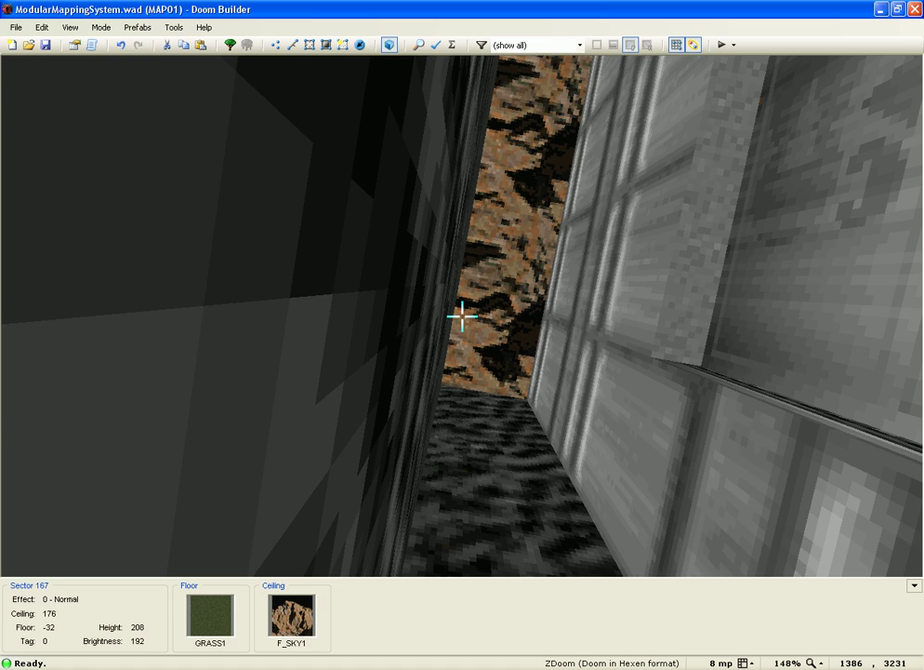
key(w)
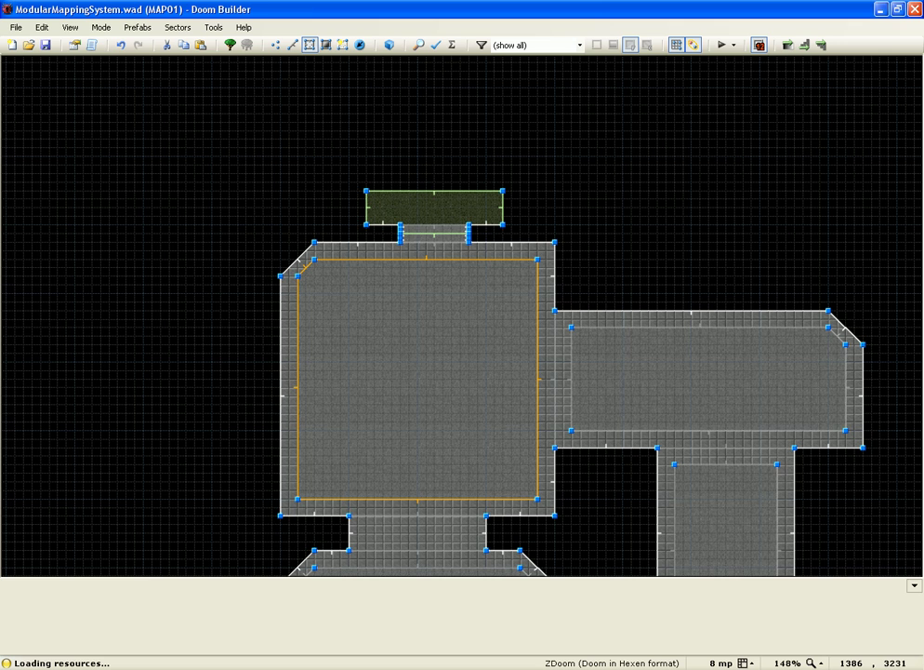
Step: Save the map and test it in ZDoom, walking up to the new window and firing two shots at it
click(45, 45)
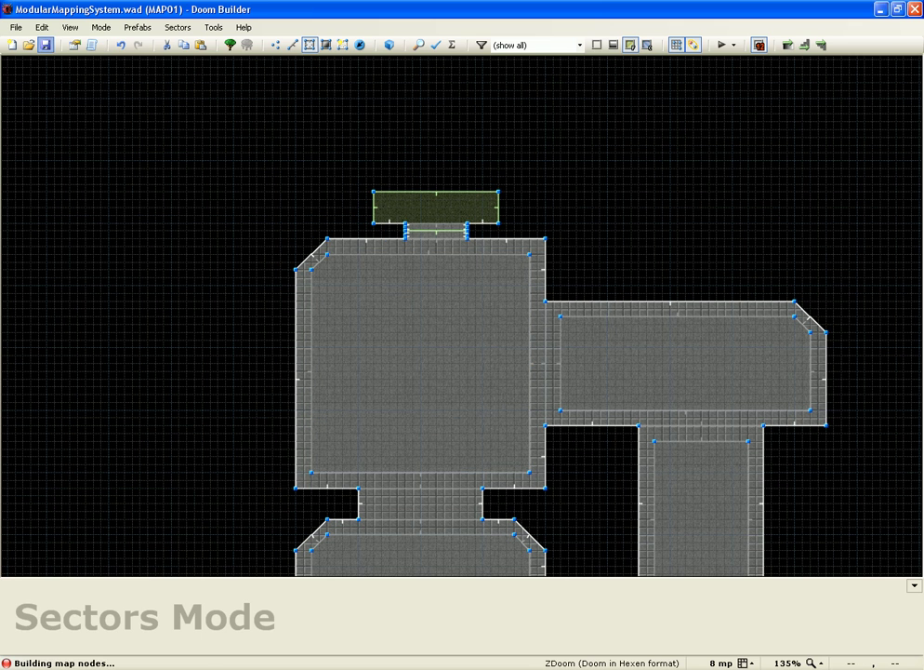
key(F9)
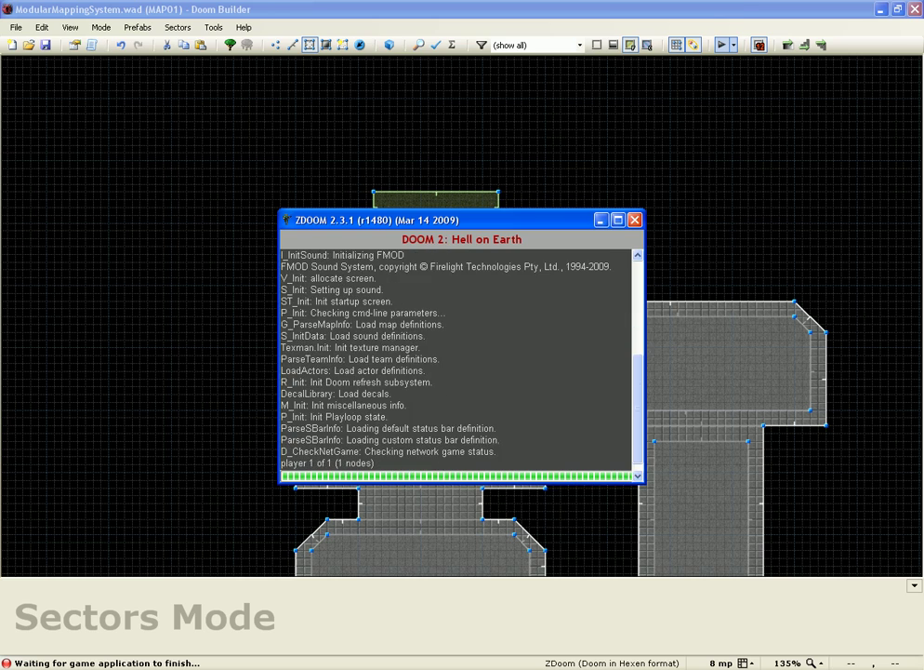
key(Up)
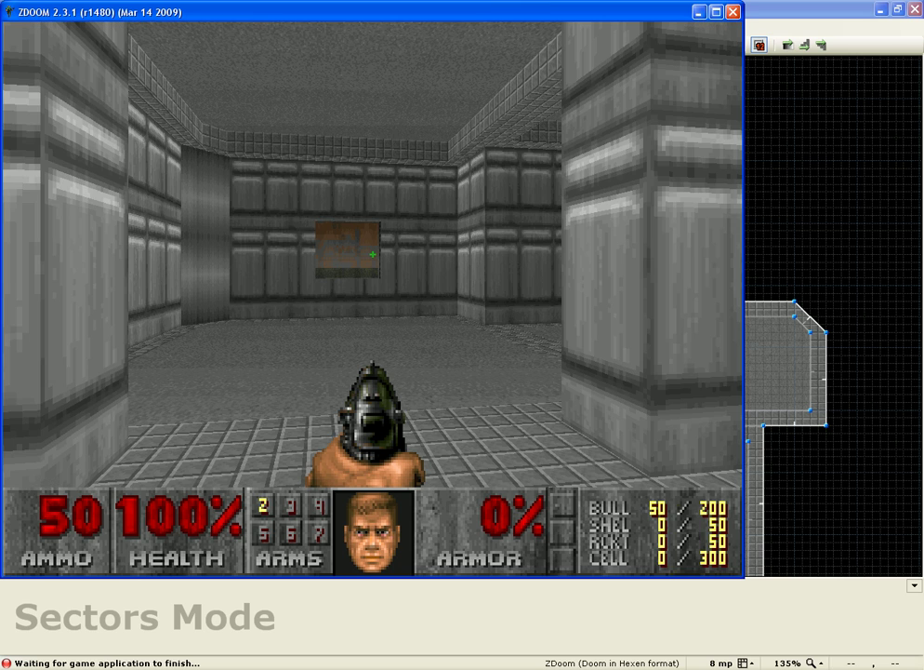
key(Up)
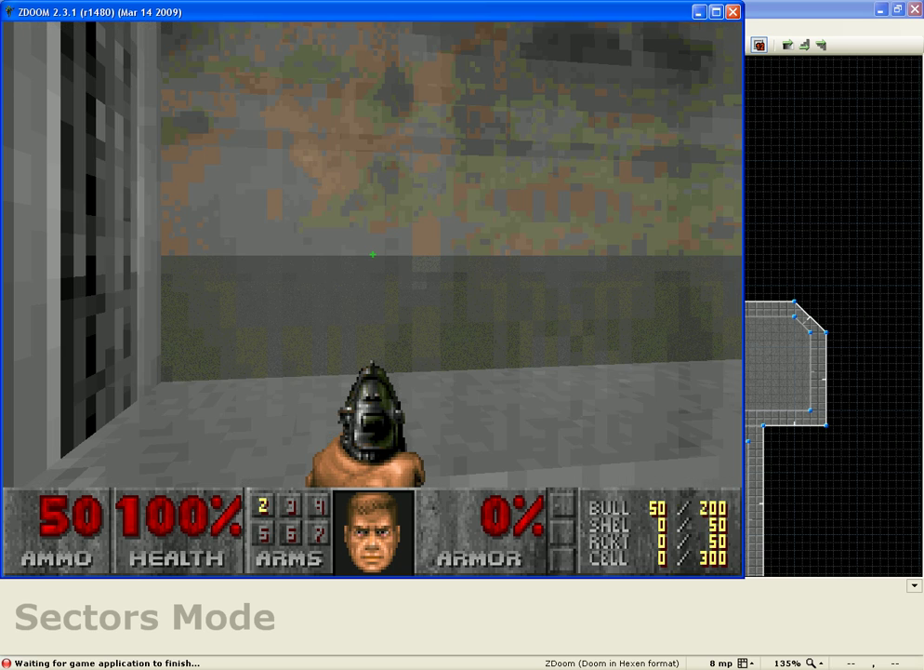
key(Down)
key(ctrl)
key(ctrl)
Step: Quit the window test through the game menu and return to the map editor
key(Escape)
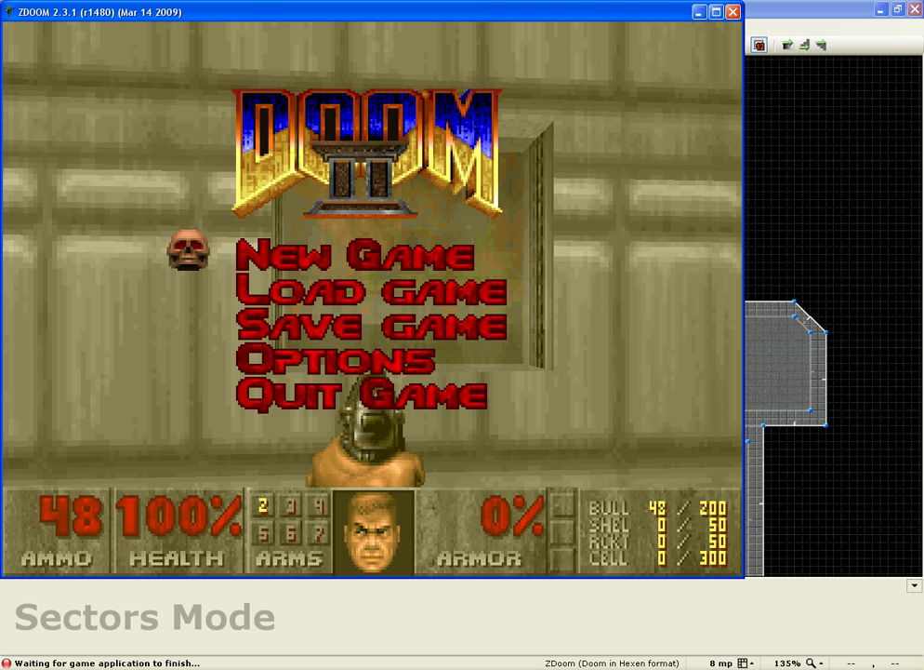
key(Up)
key(Return)
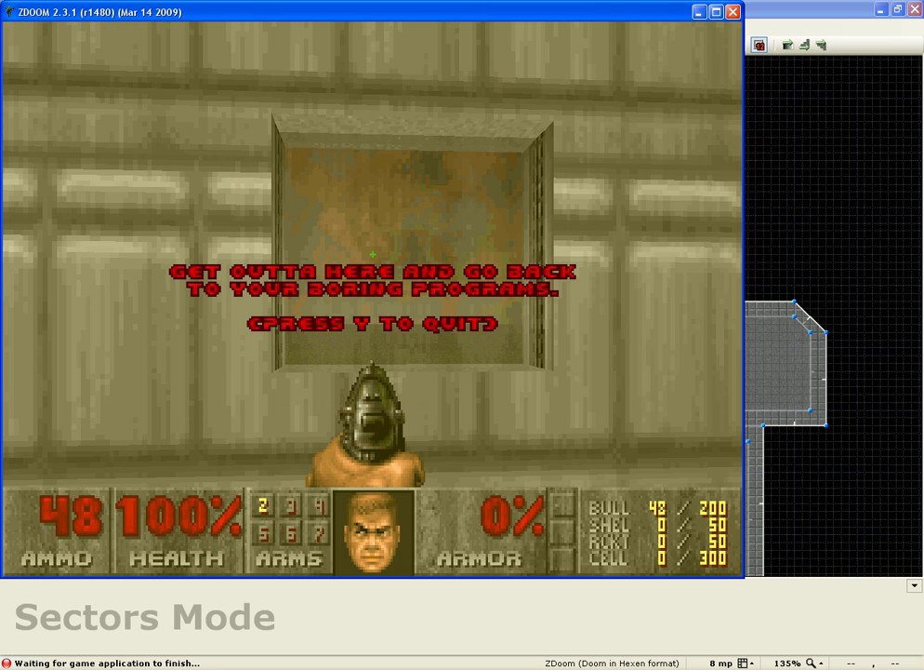
key(y)
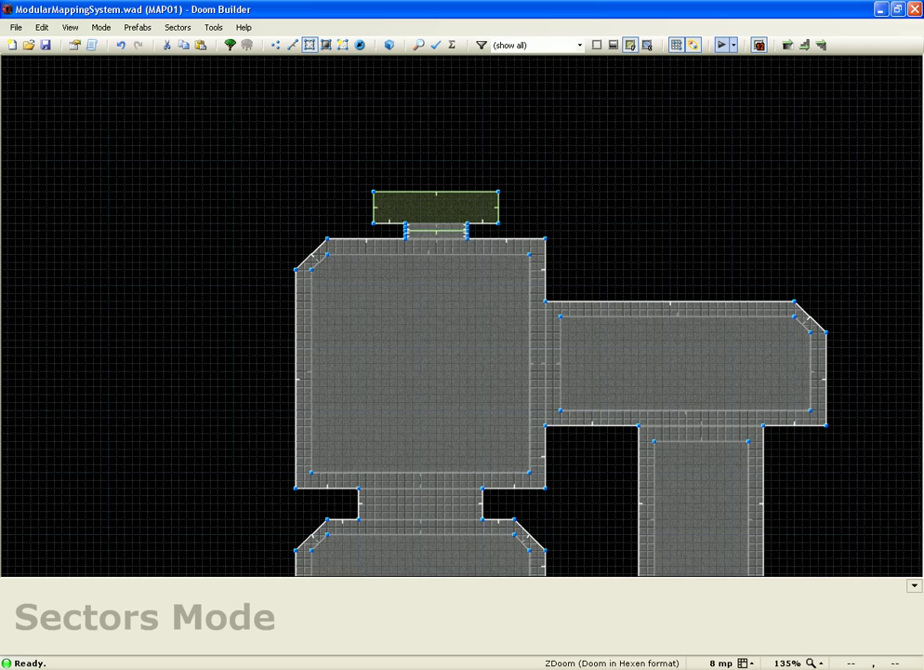
Step: Set the grid size to 16 mp and select all sectors of the example level
scroll(304, 205, down, 6)
scroll(304, 205, up, 3)
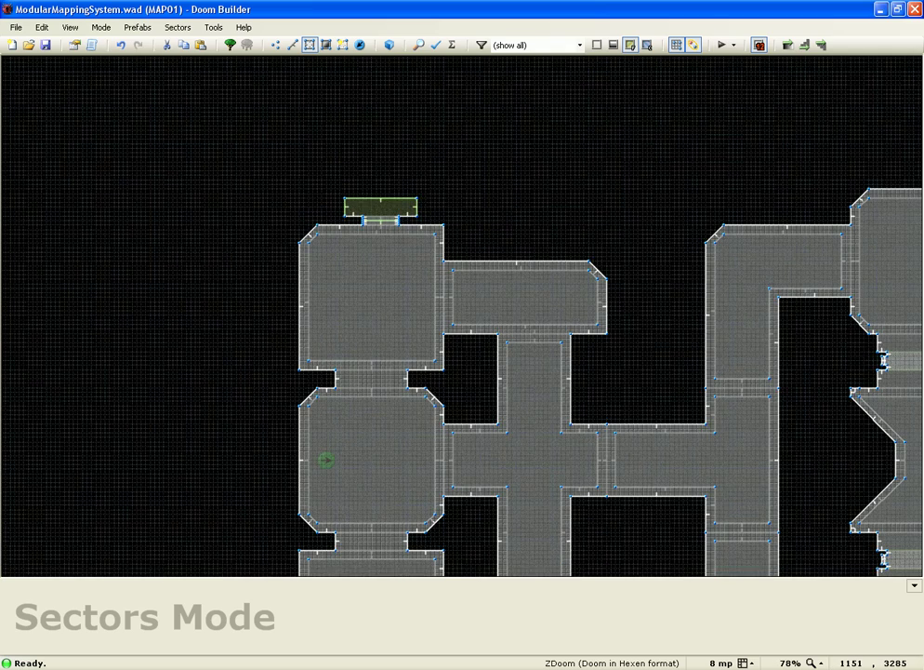
key(bracketright)
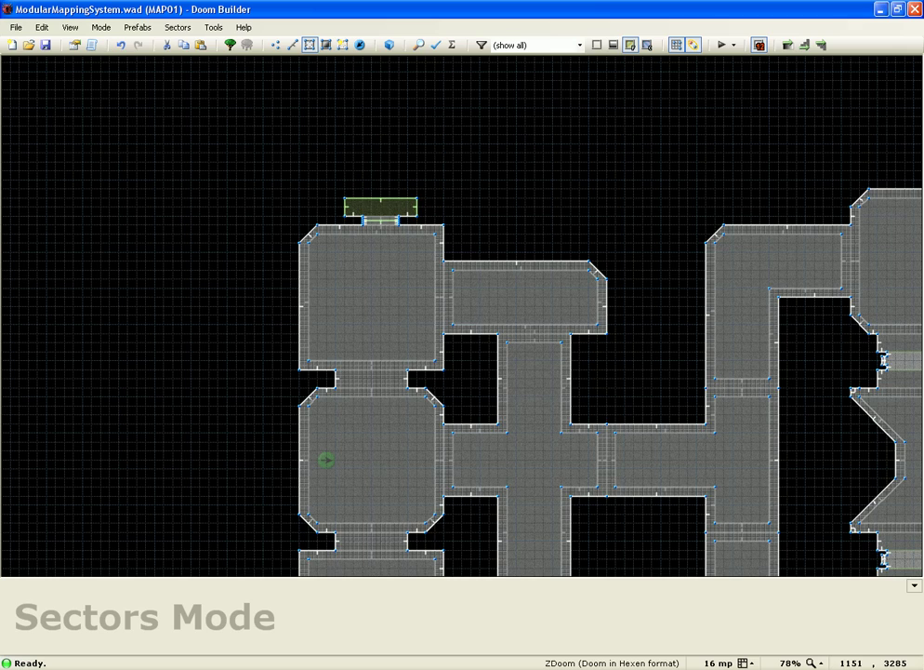
scroll(213, 112, down, 3)
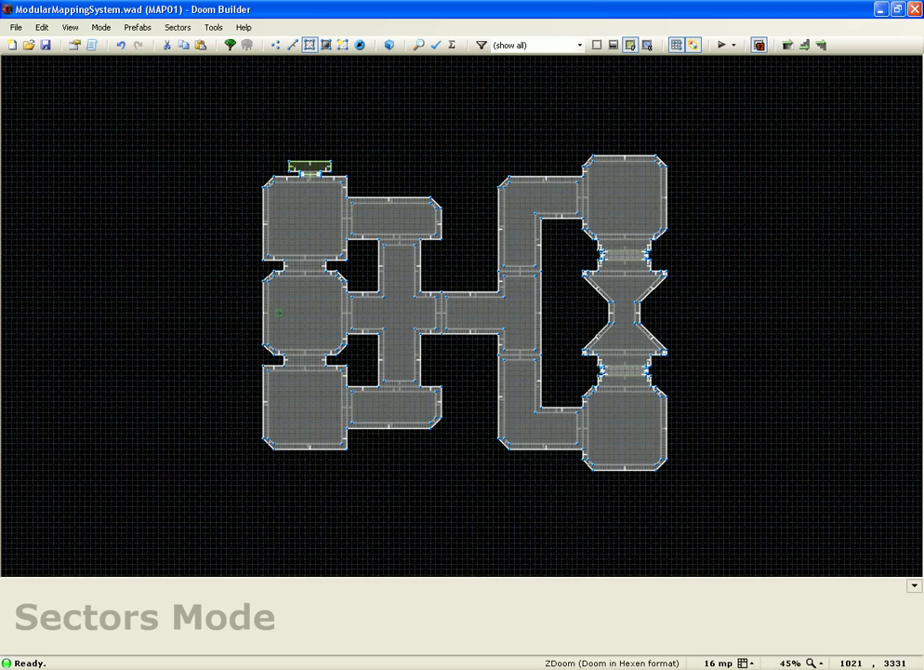
drag(200, 128, 187, 80)
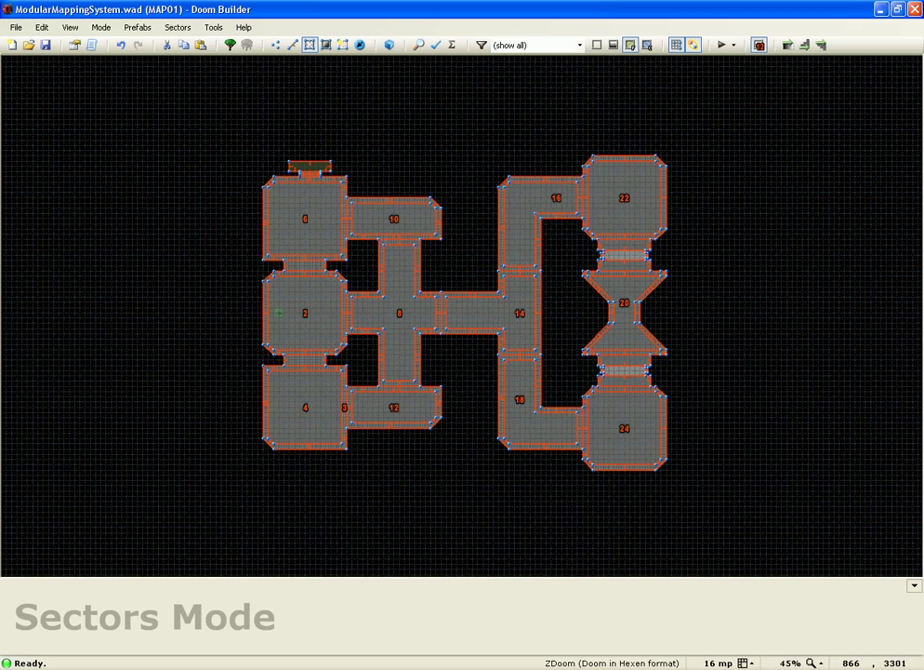
Step: Clear the selection of the example level's sectors
click(196, 147)
drag(229, 109, 853, 538)
drag(807, 506, 801, 367)
click(786, 312)
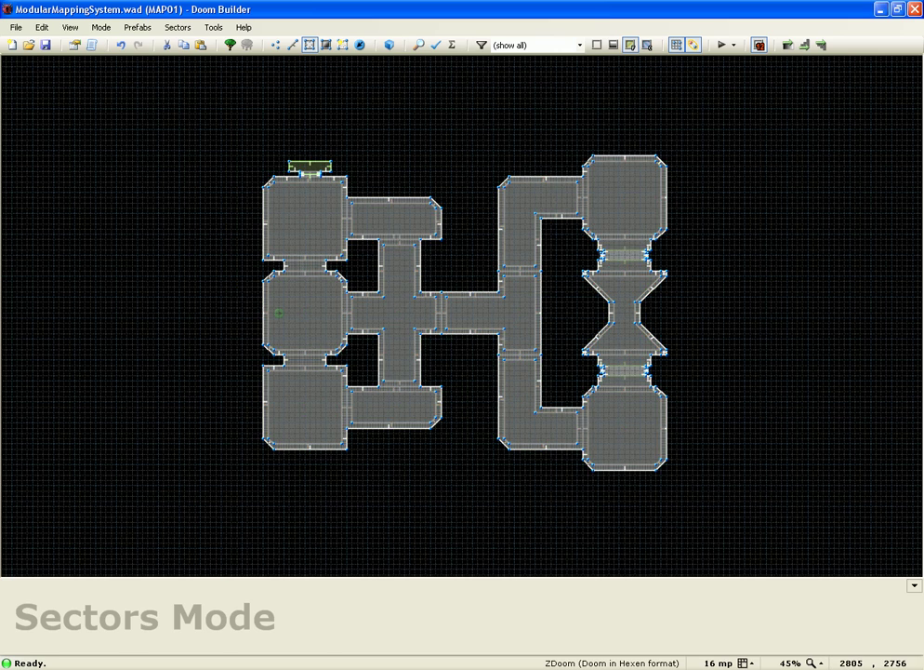
scroll(310, 240, up, 3)
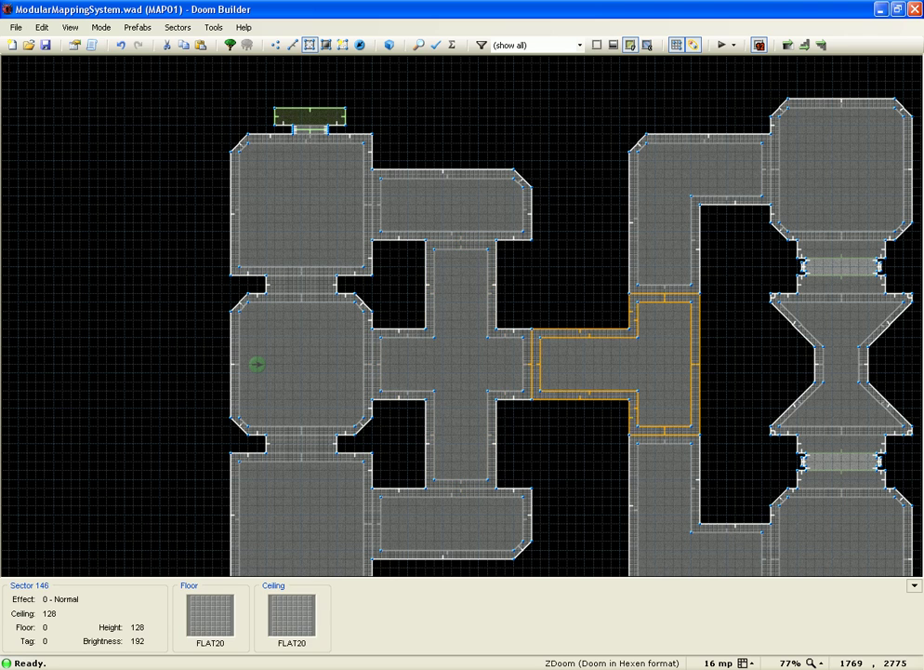
Step: Move the three joint linedefs between the cross corridor and the T-junction about 48 mp toward the T-junction
click(310, 45)
click(293, 44)
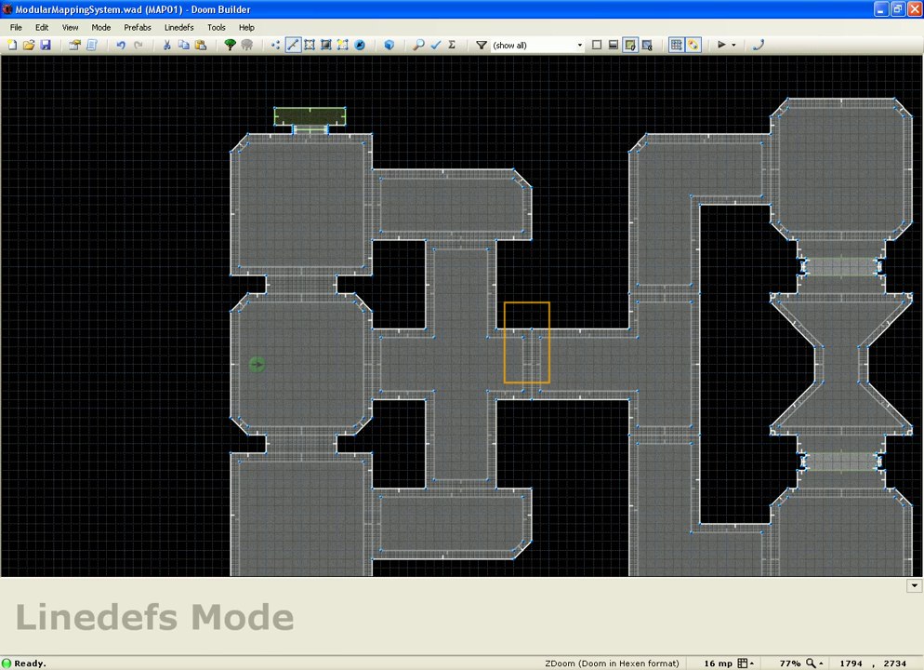
drag(550, 382, 553, 405)
right_drag(531, 362, 558, 360)
key(Escape)
scroll(601, 259, up, 1)
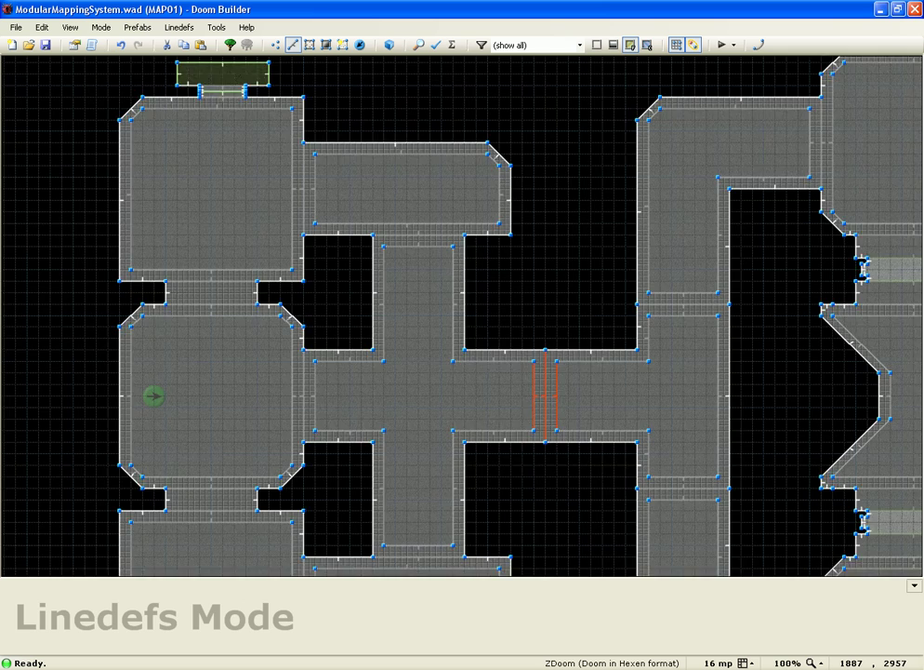
scroll(321, 192, down, 2)
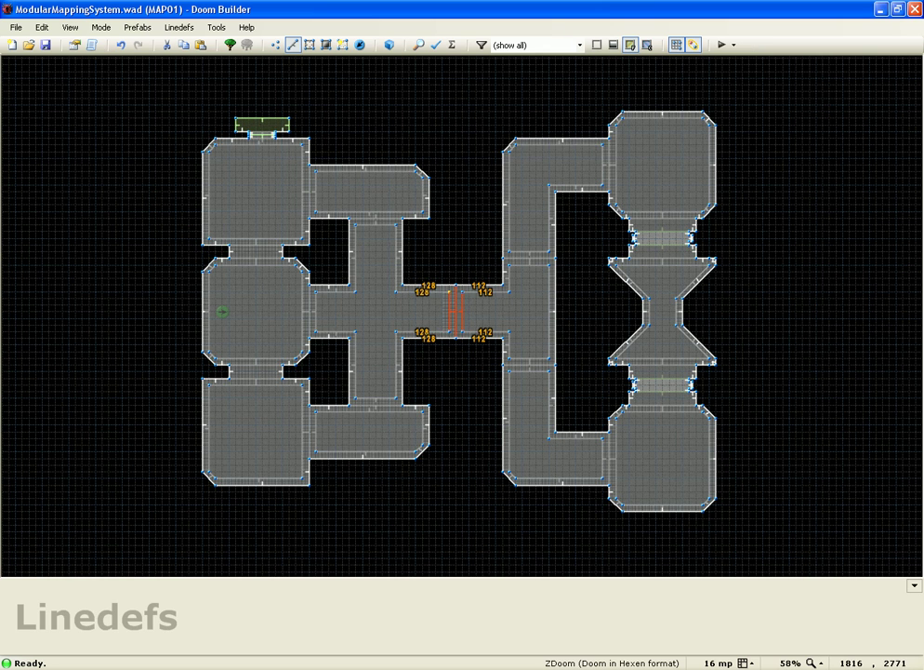
right_drag(453, 304, 447, 305)
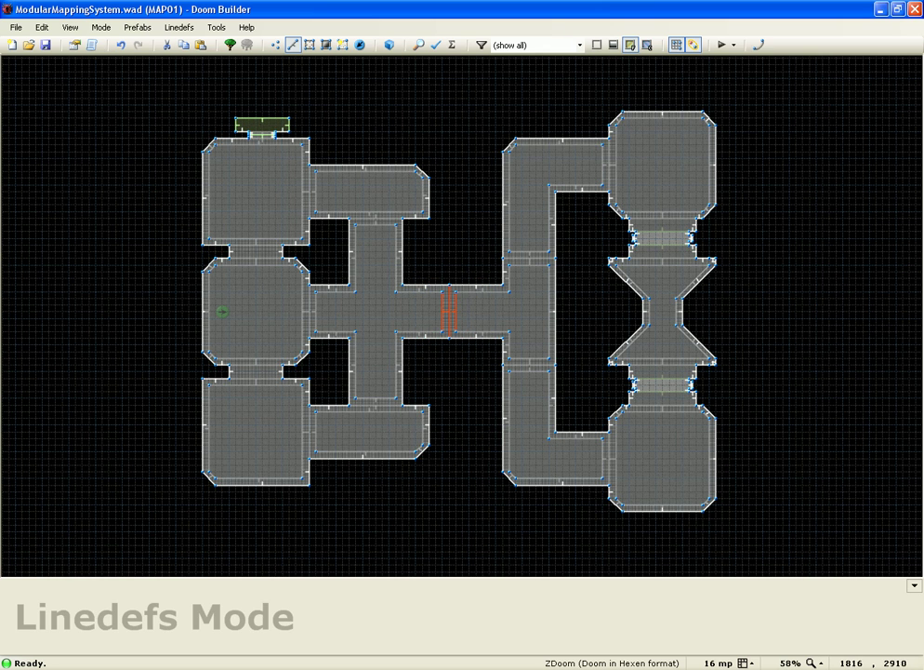
Step: Try sliding the three joint linedefs above the T-junction up the corridor, and put them back in their original place
key(c)
drag(481, 246, 573, 274)
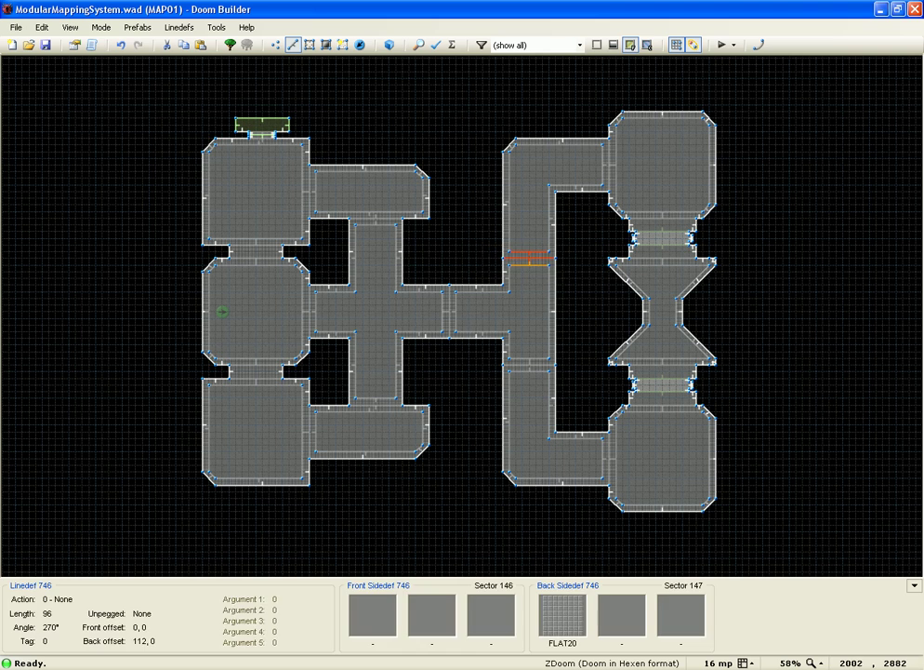
right_drag(540, 260, 538, 216)
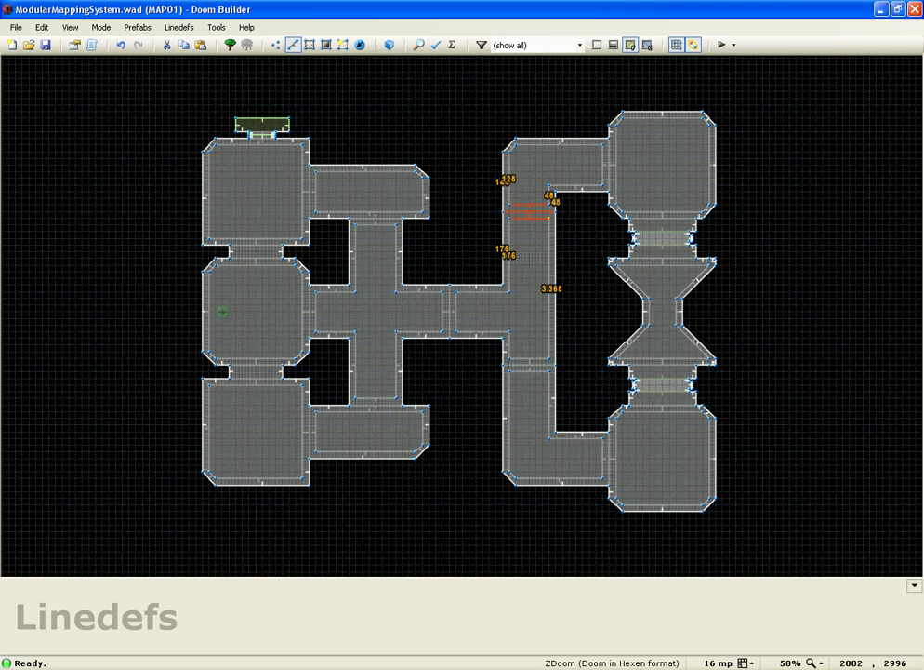
drag(531, 210, 532, 248)
right_drag(532, 247, 532, 259)
Step: In Sectors Mode, copy the wide window opening and its grass strip from the lower wall of the window module room
drag(450, 247, 447, 200)
scroll(565, 341, down, 1)
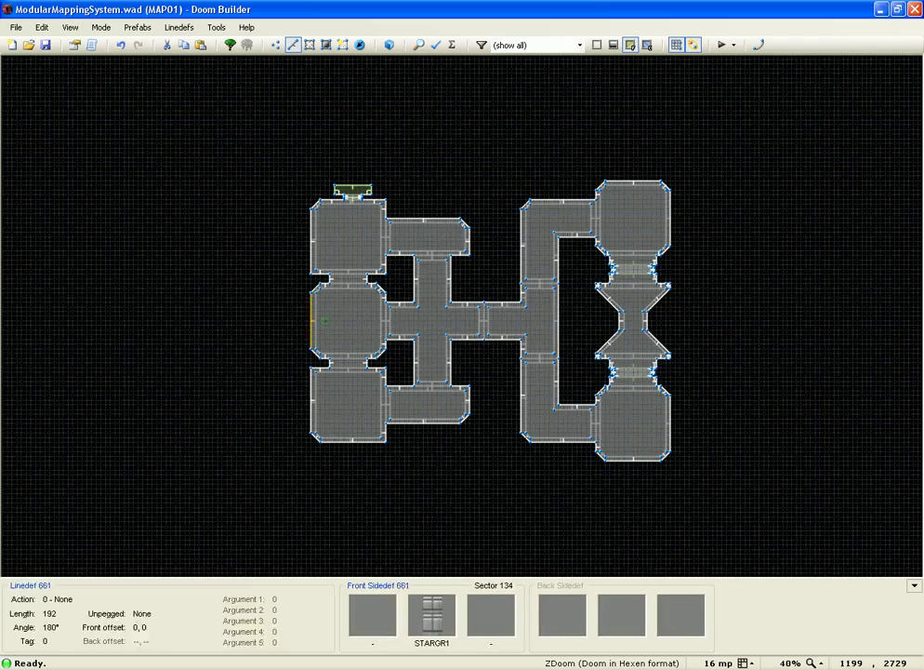
scroll(293, 386, up, 3)
scroll(265, 215, down, 3)
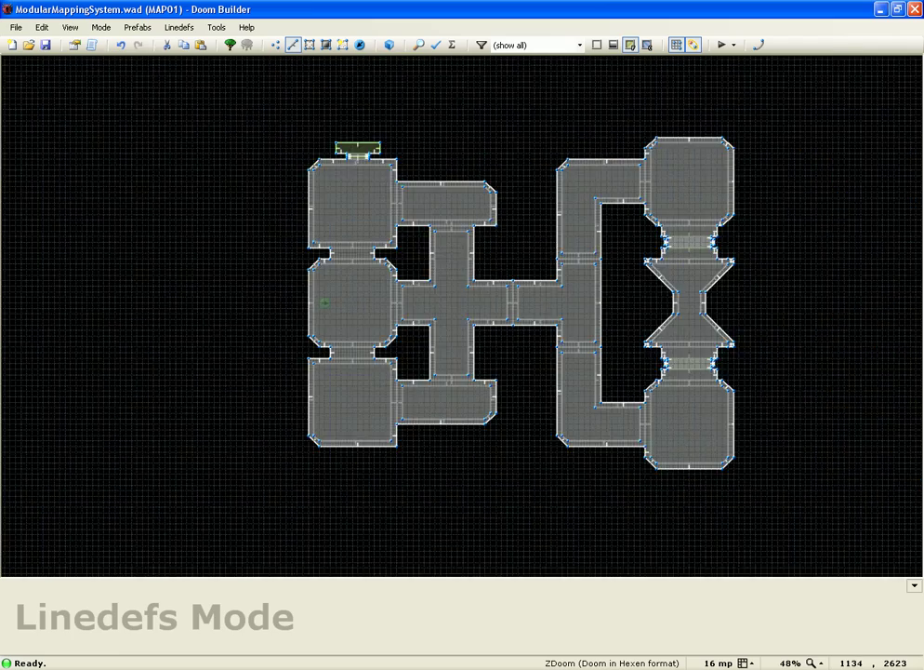
scroll(276, 218, up, 4)
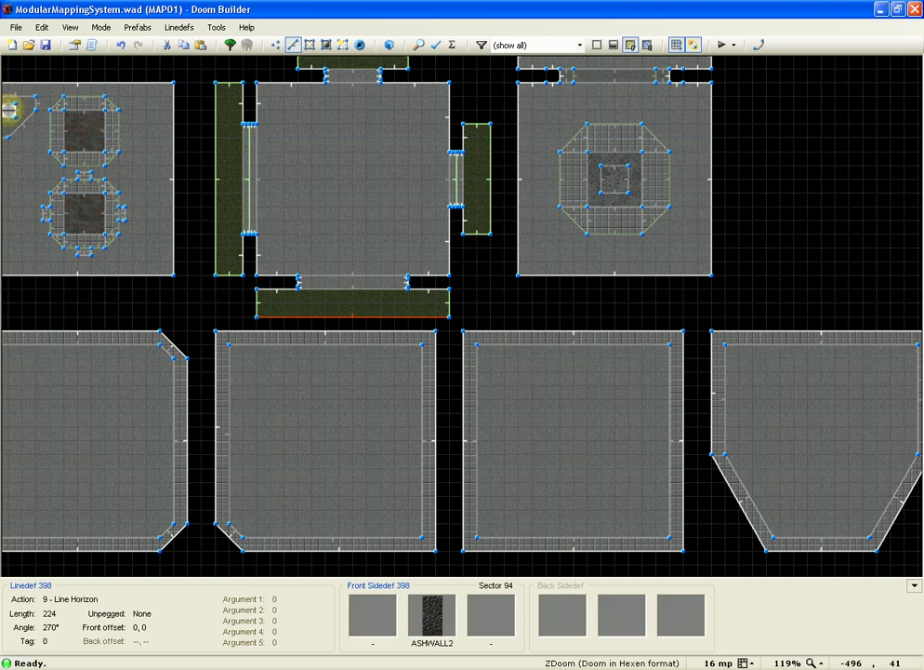
key(s)
click(357, 304)
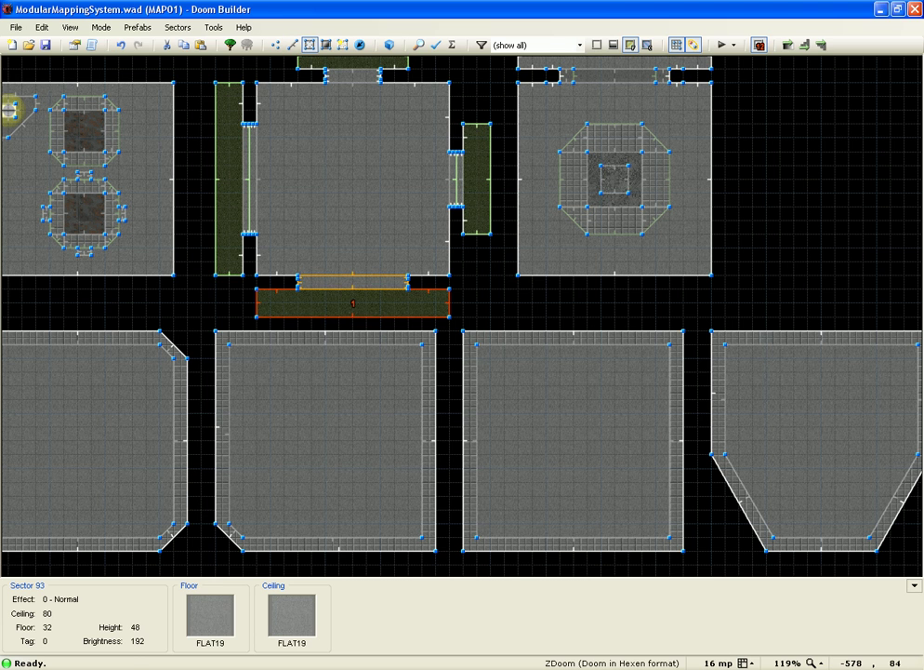
key(ctrl+c)
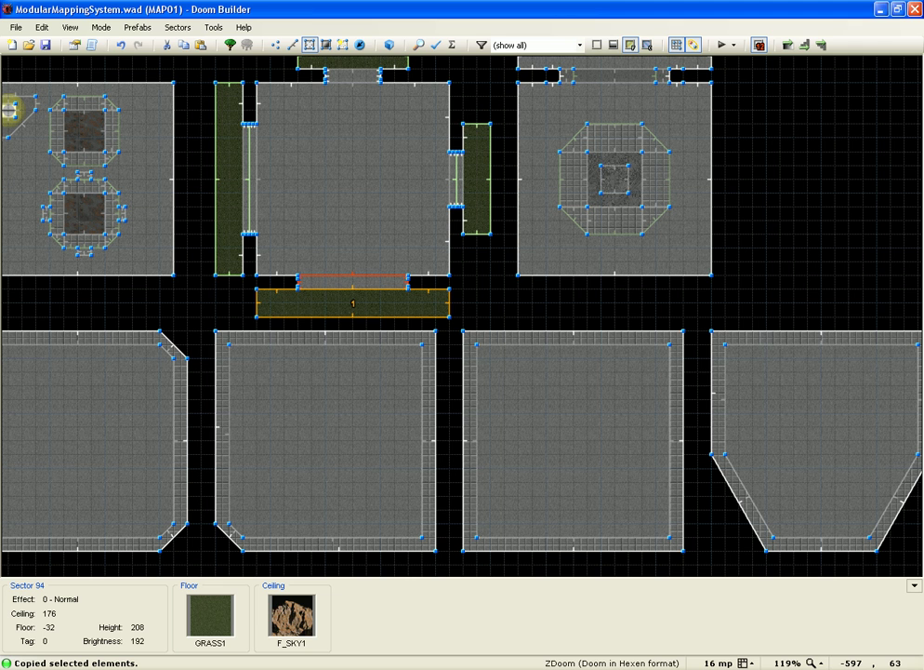
Step: Paste the window beside the start room, rotate it a quarter turn and attach it to the wall behind the player start
key(ctrl+v)
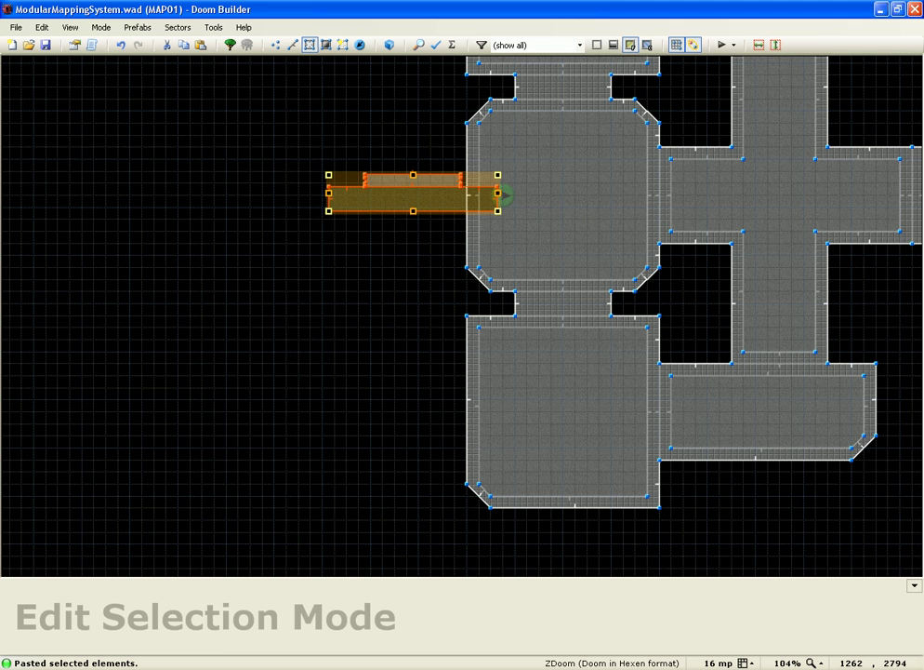
drag(499, 175, 450, 196)
scroll(468, 182, up, 1)
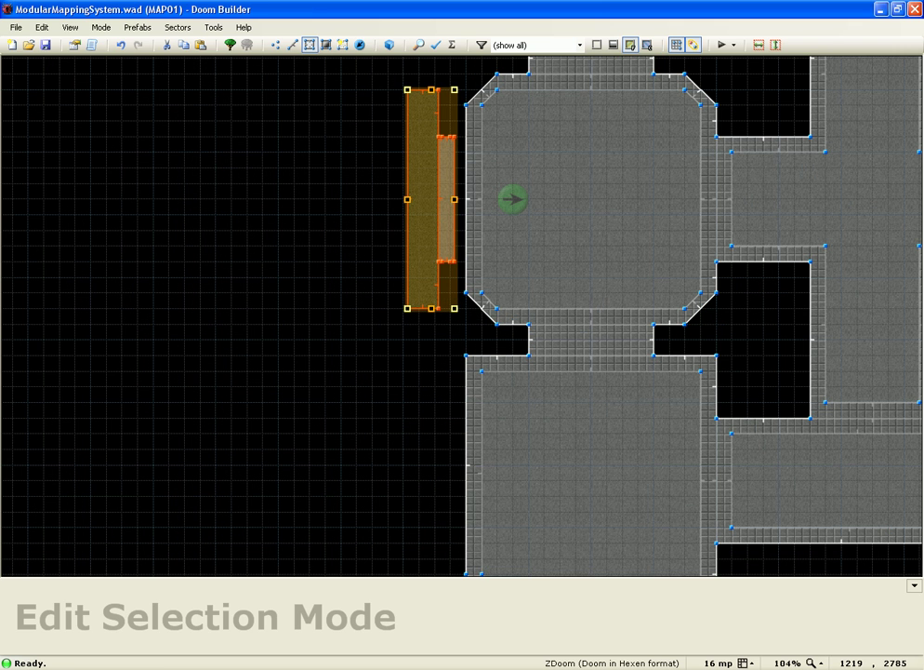
scroll(468, 179, up, 2)
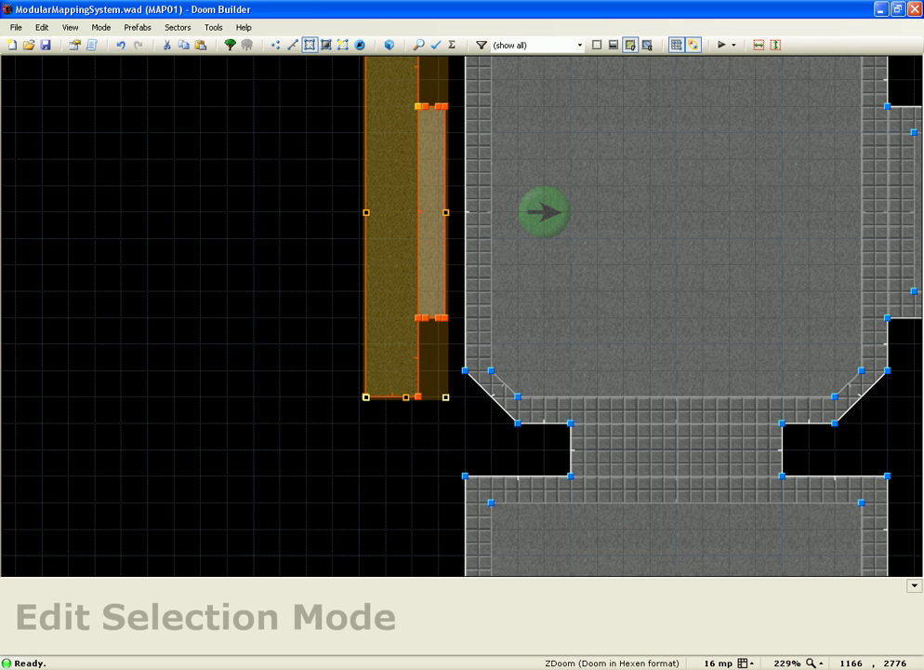
drag(382, 172, 391, 172)
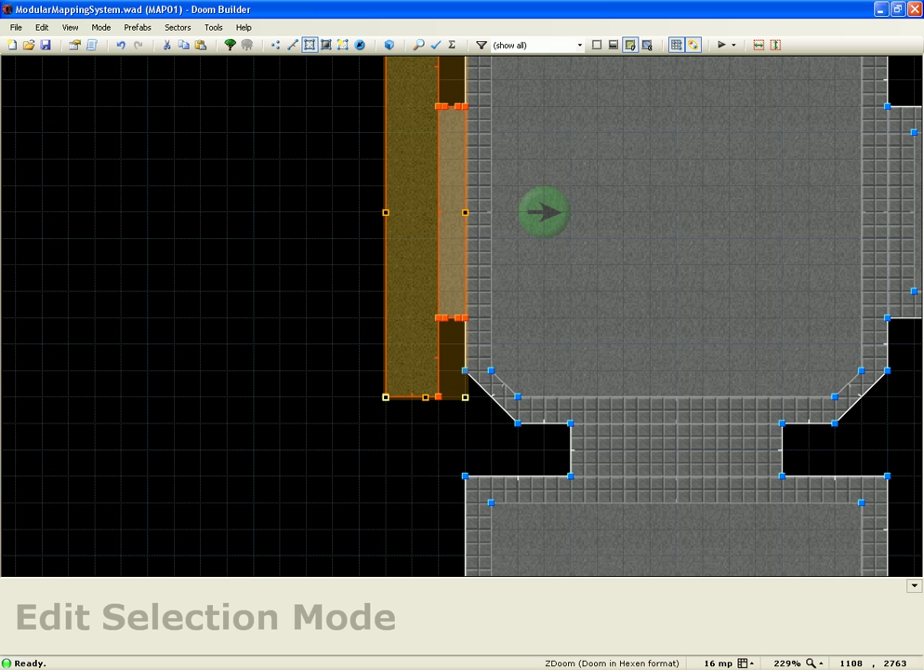
click(300, 217)
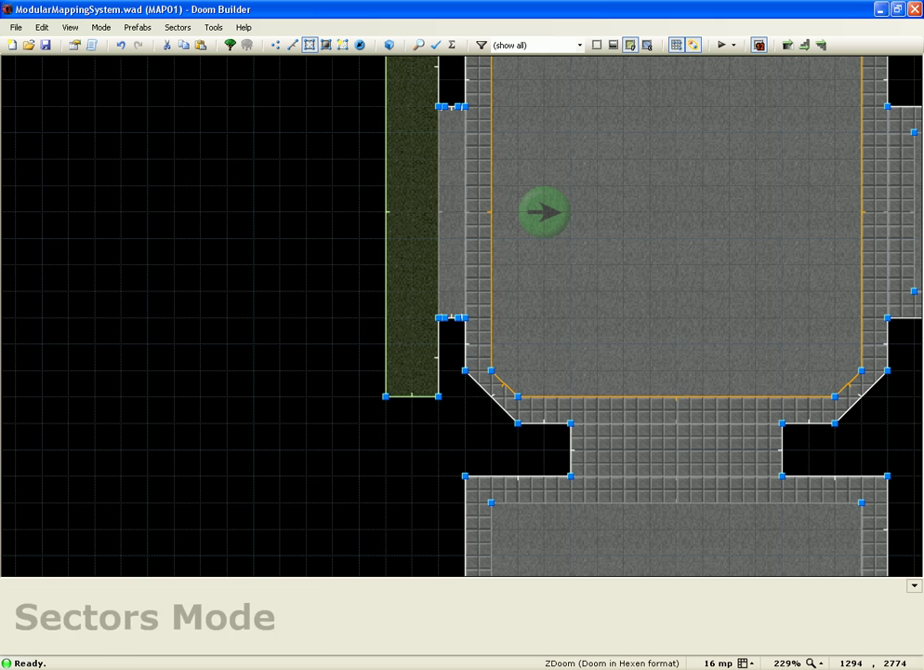
Step: In Visual Mode, set the front upper and lower textures of the new window's linedef in the start room to STARGR1
key(w)
key(d)
key(e)
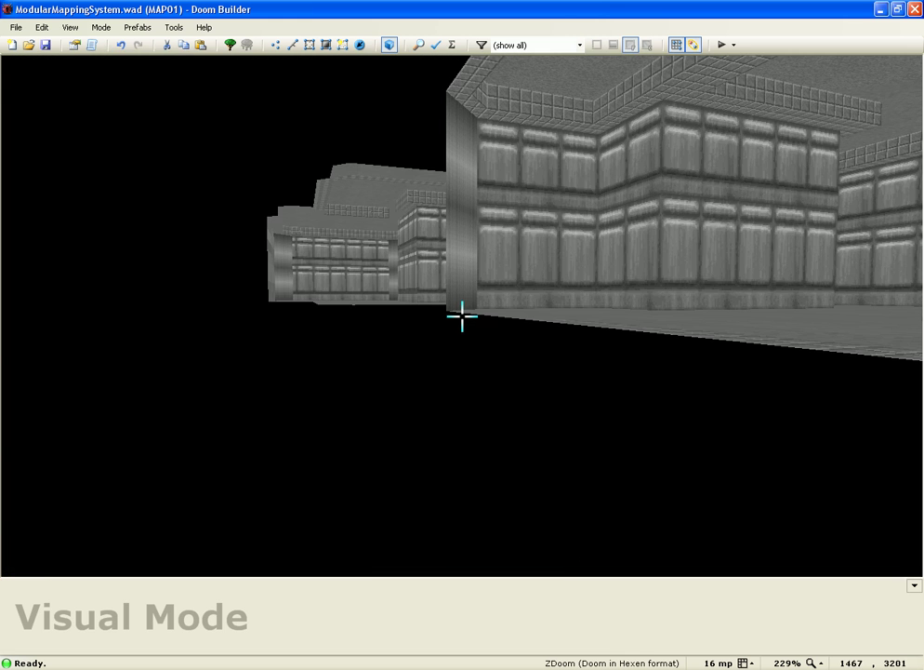
key(e)
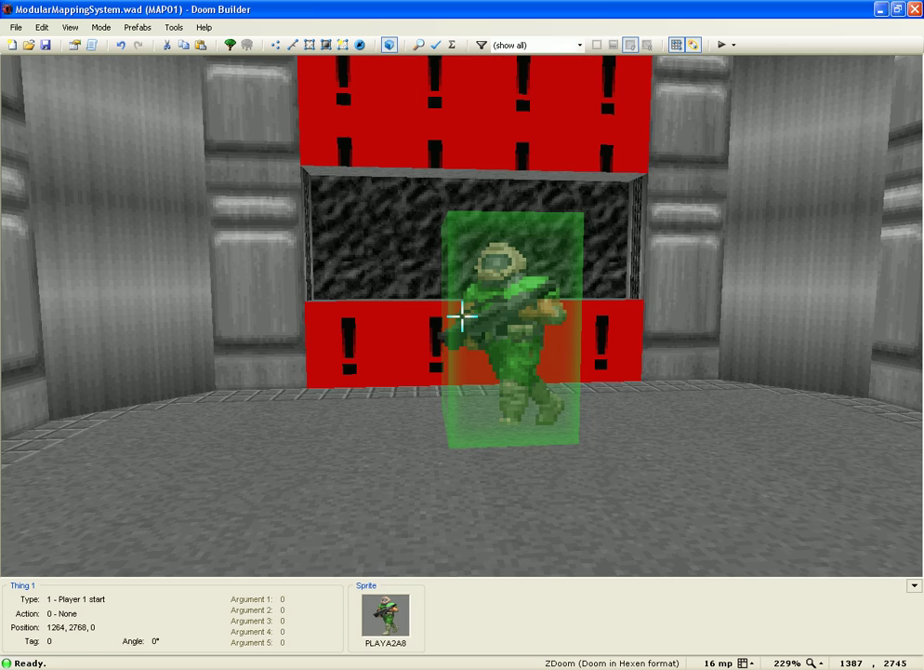
key(w)
right_click(462, 316)
click(378, 188)
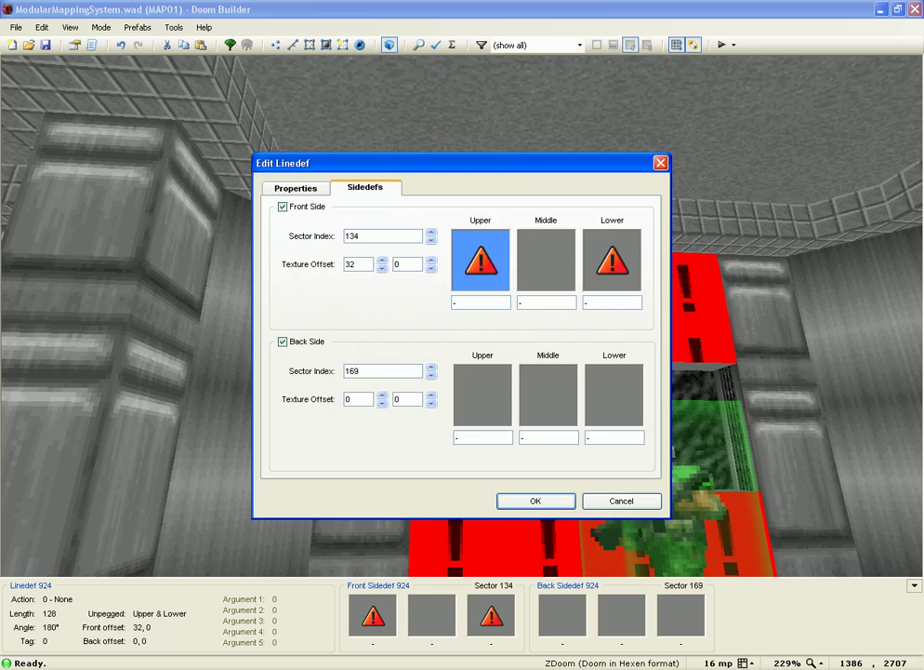
click(481, 258)
double_click(467, 372)
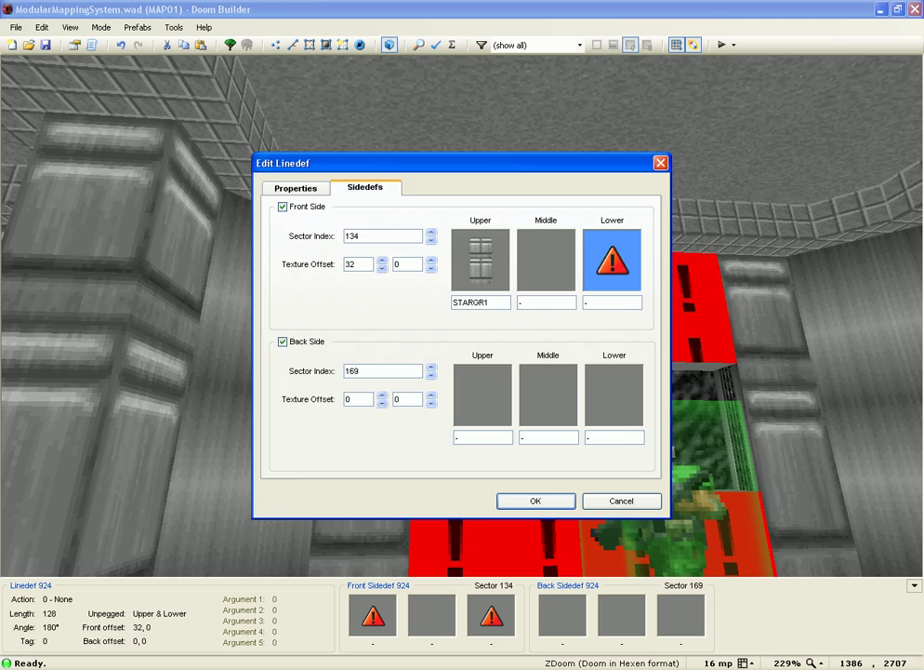
click(612, 261)
double_click(466, 372)
key(Return)
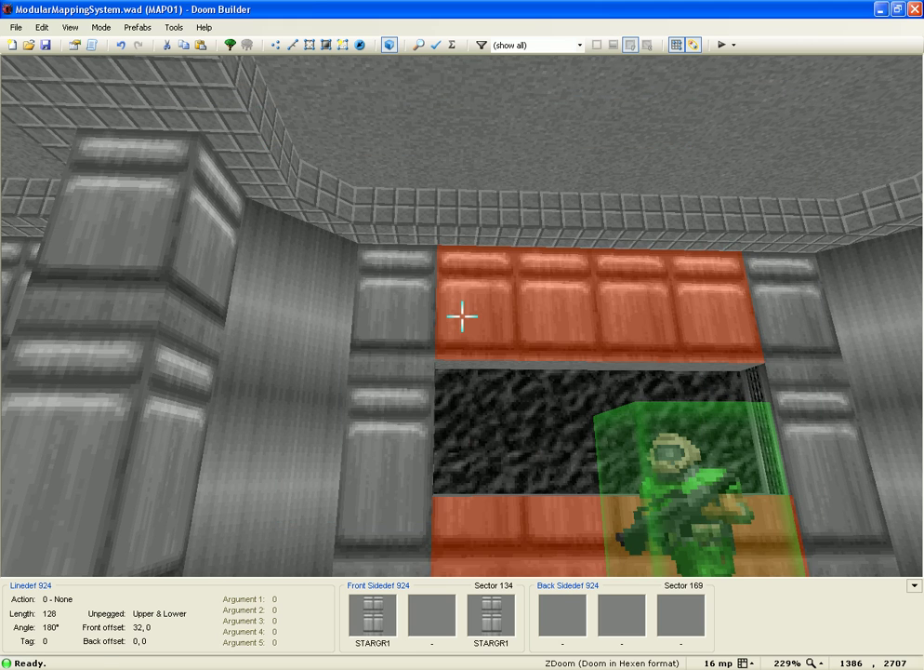
Step: Save the map and test it in ZDoom, walking up to the start room's window and firing two shots at it
key(ctrl+s)
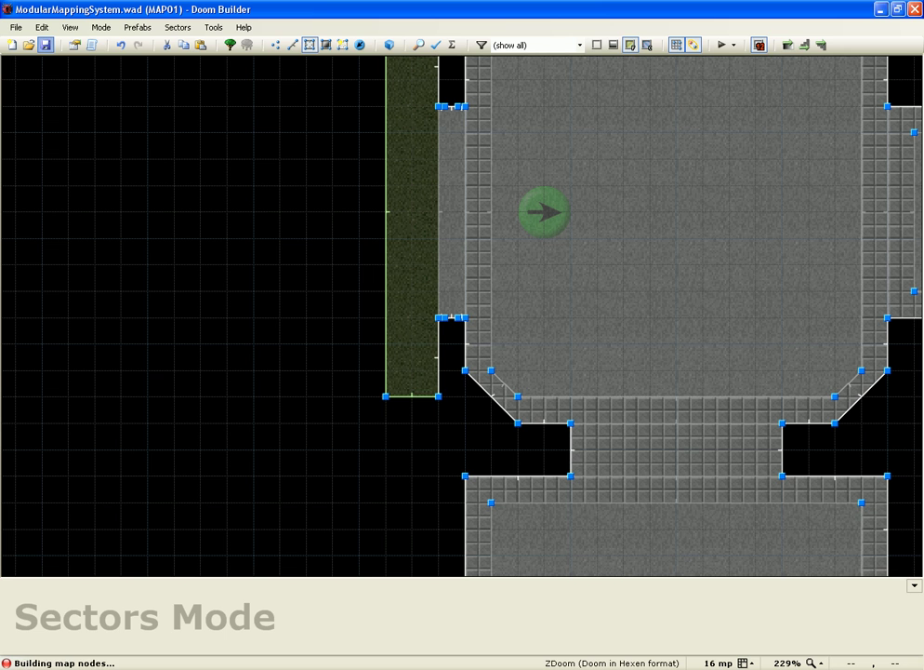
key(F9)
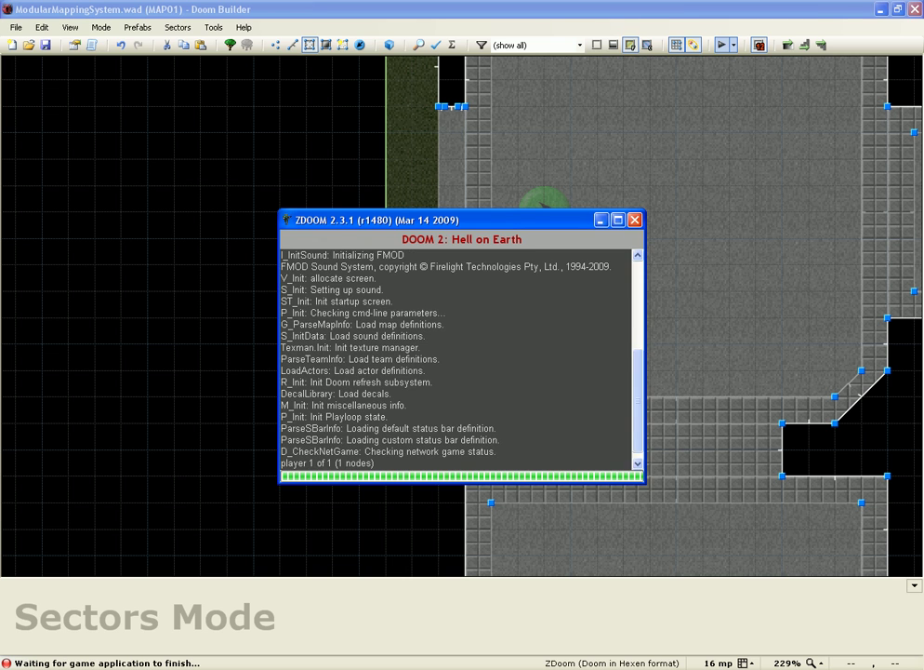
key(w)
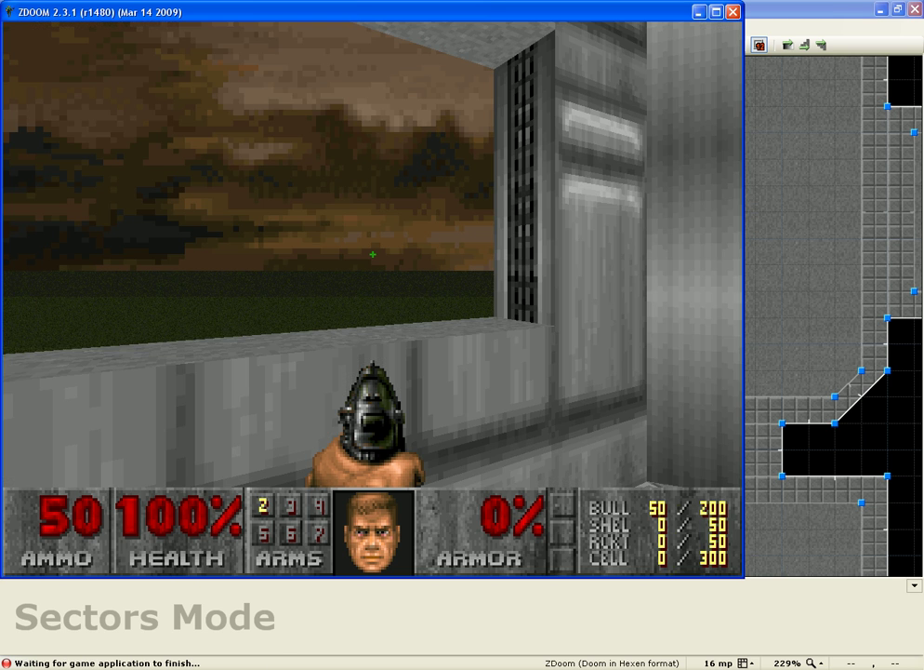
key(Up)
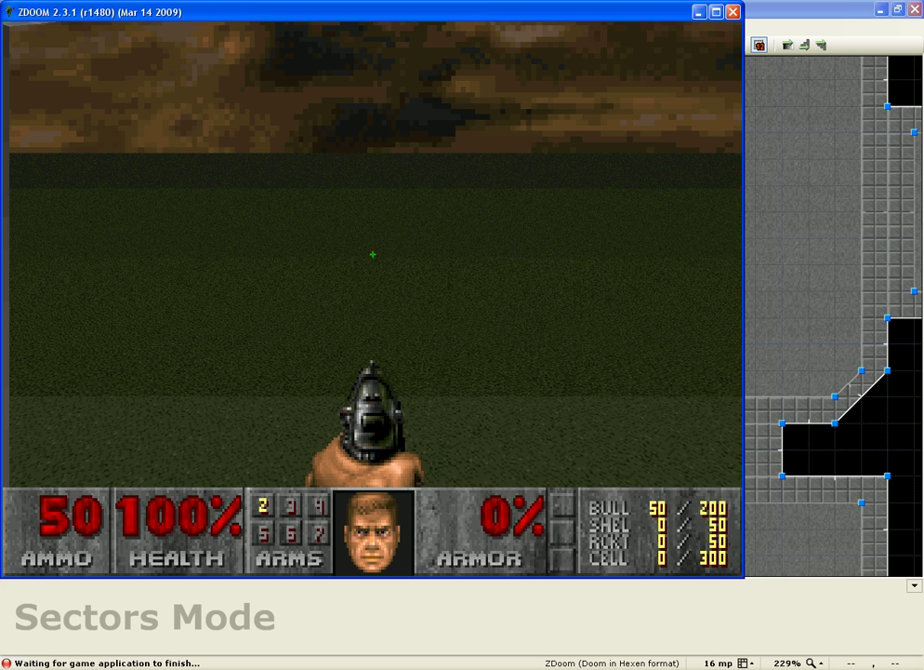
key(s)
click(373, 254)
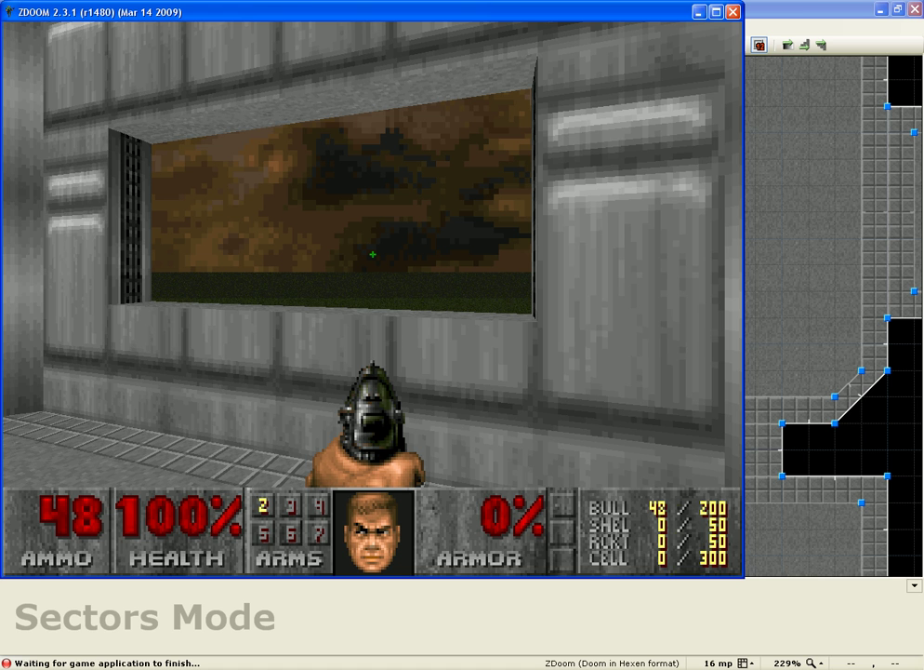
Step: Walk away from the window through the corridors to the metal door and look around the adjoining rooms
key(Right)
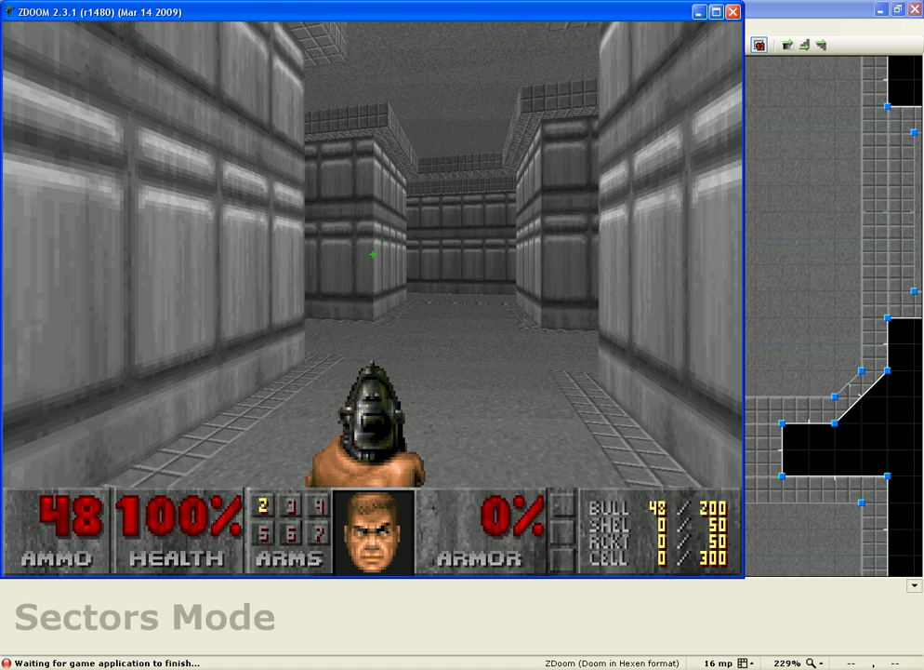
key(Up)
key(Up)
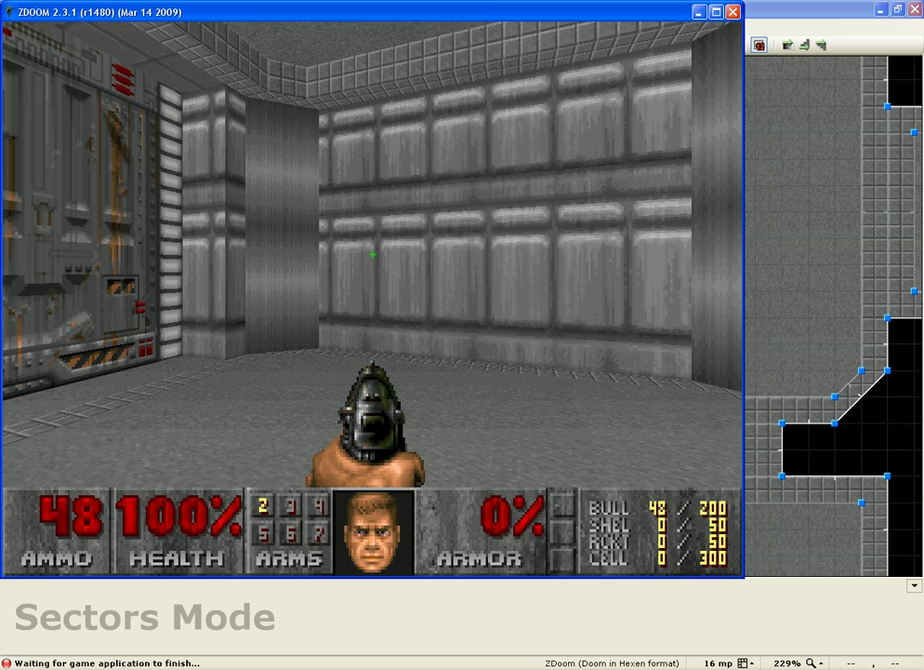
key(Left)
key(Up)
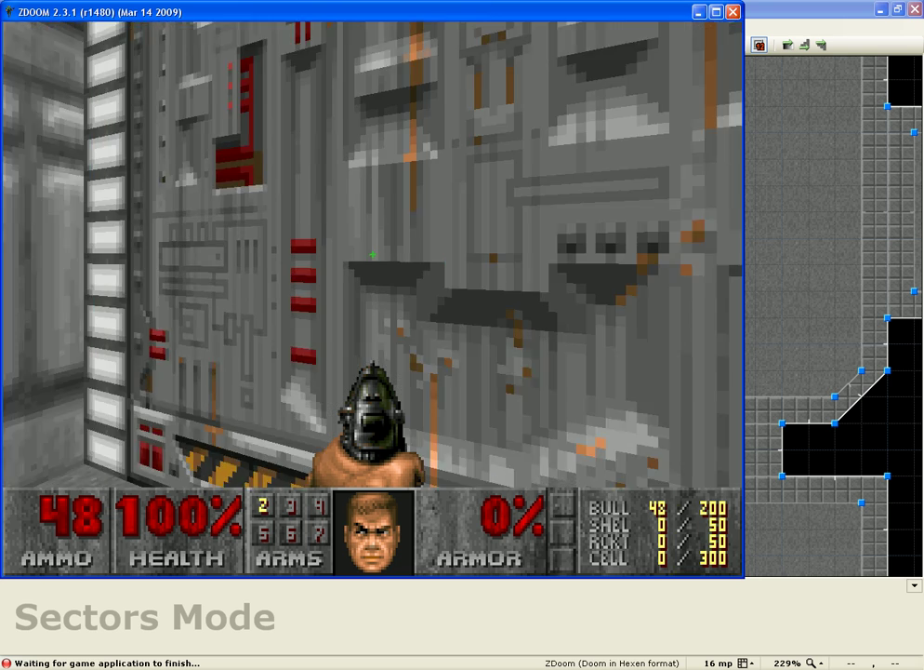
key(Left)
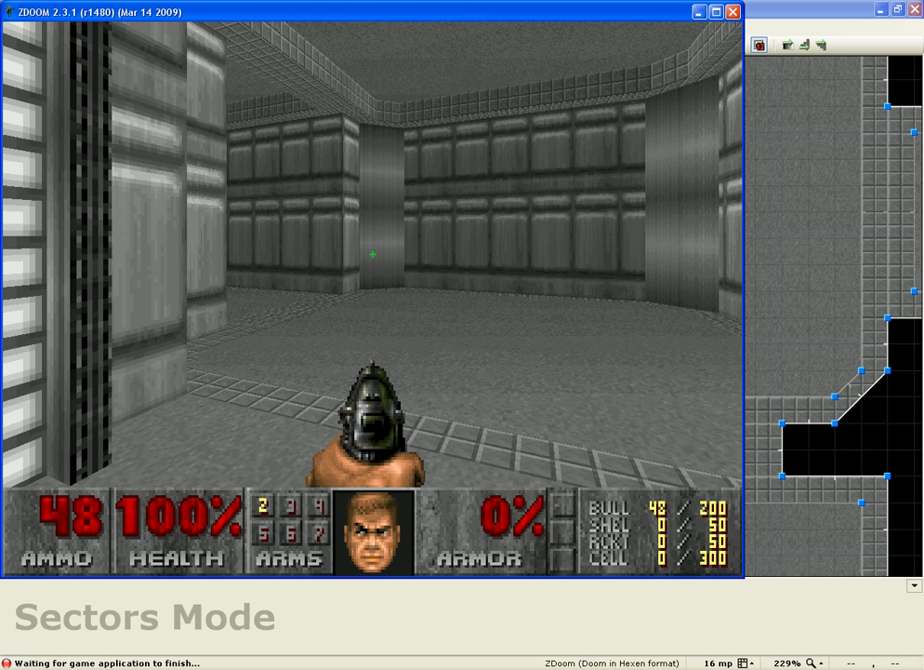
Step: Walk on around the corridor corner to a window and fire two shots out of it
key(Left)
key(Left)
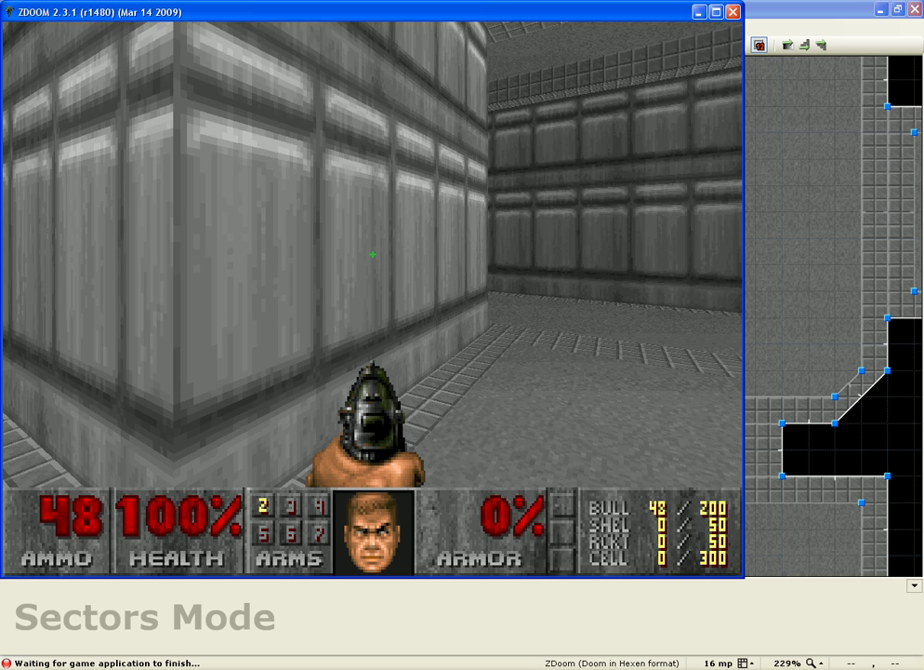
key(Left)
key(Up)
key(ctrl)
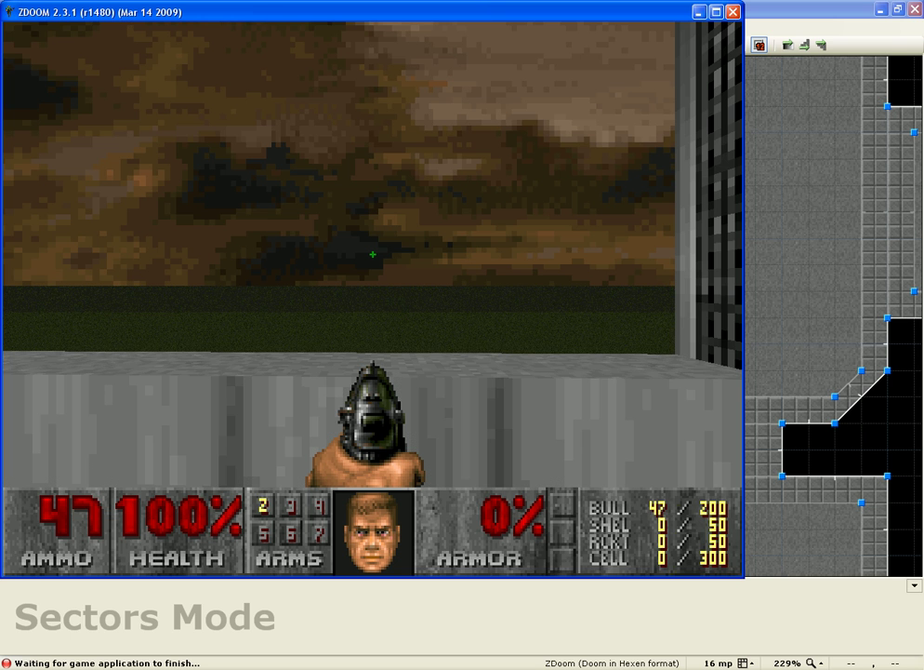
key(ctrl)
Step: Quit the ZDoom test game and return to the map in Doom Builder
key(Escape)
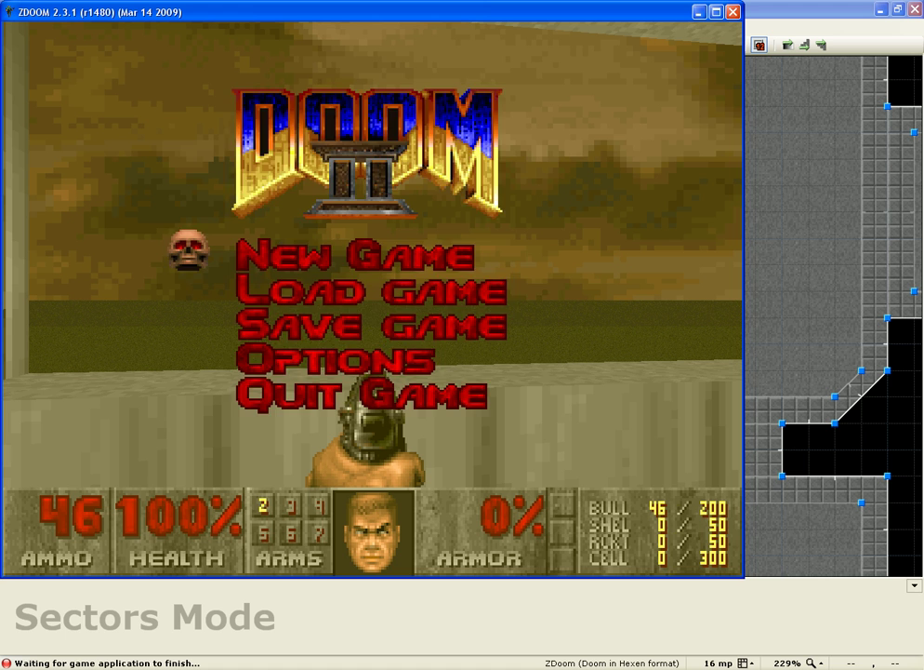
key(Up)
key(Return)
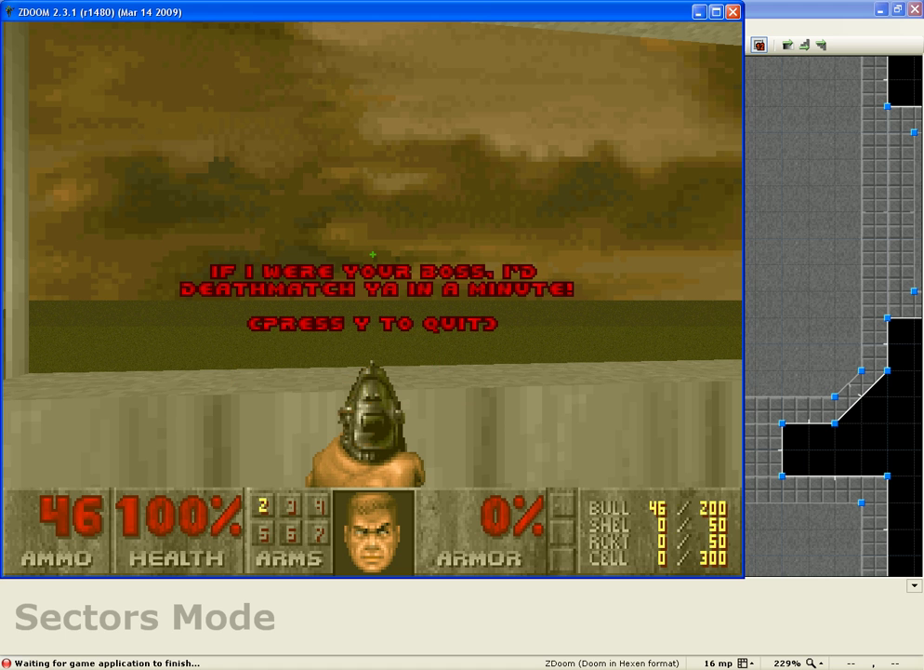
key(y)
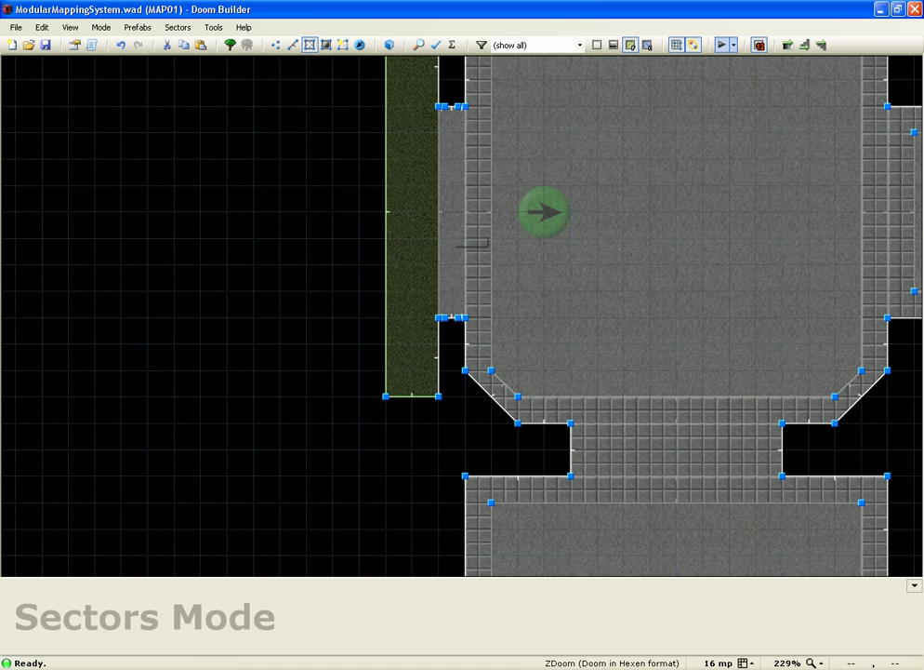
Step: Go back from the example level to the numbered rows of modules and save the map
scroll(354, 219, down, 8)
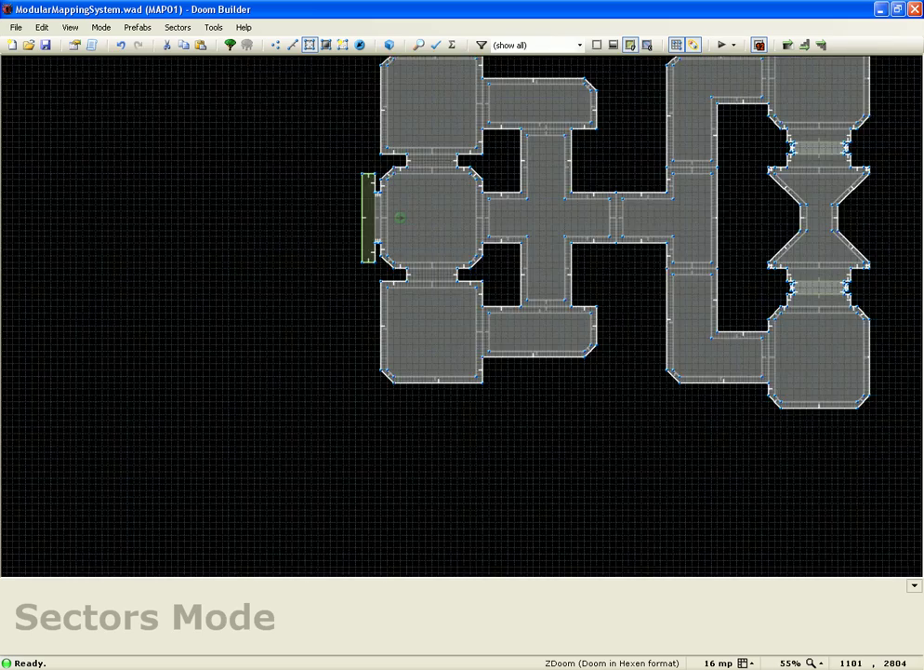
scroll(363, 208, down, 4)
scroll(521, 172, up, 3)
scroll(568, 177, down, 10)
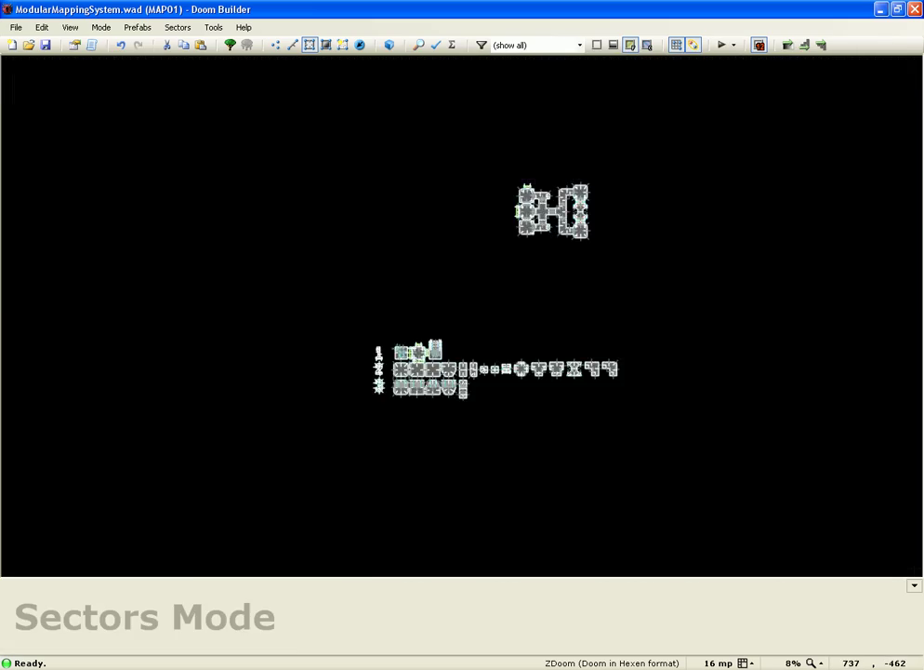
scroll(511, 386, up, 7)
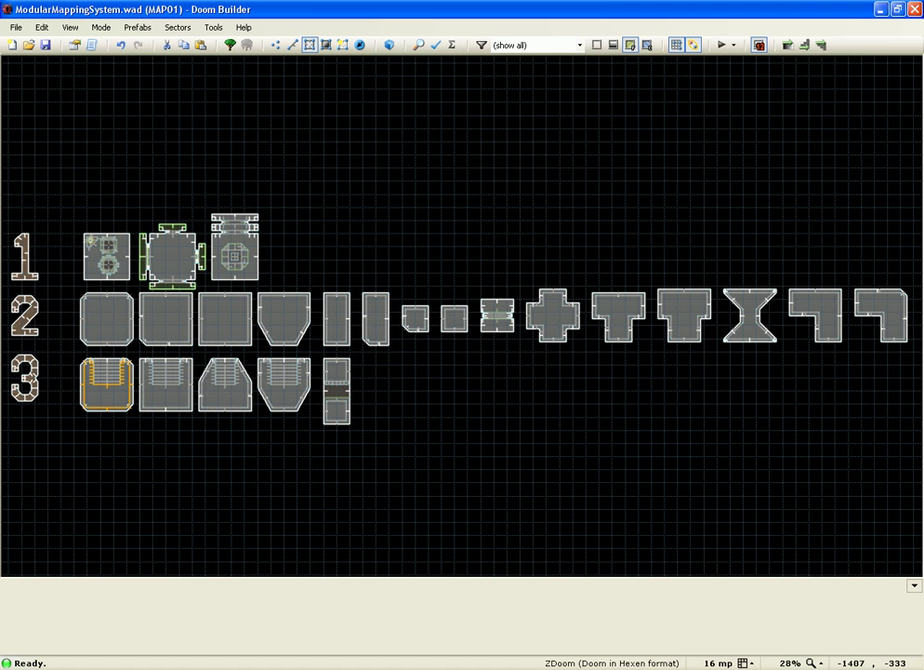
key(ctrl+s)
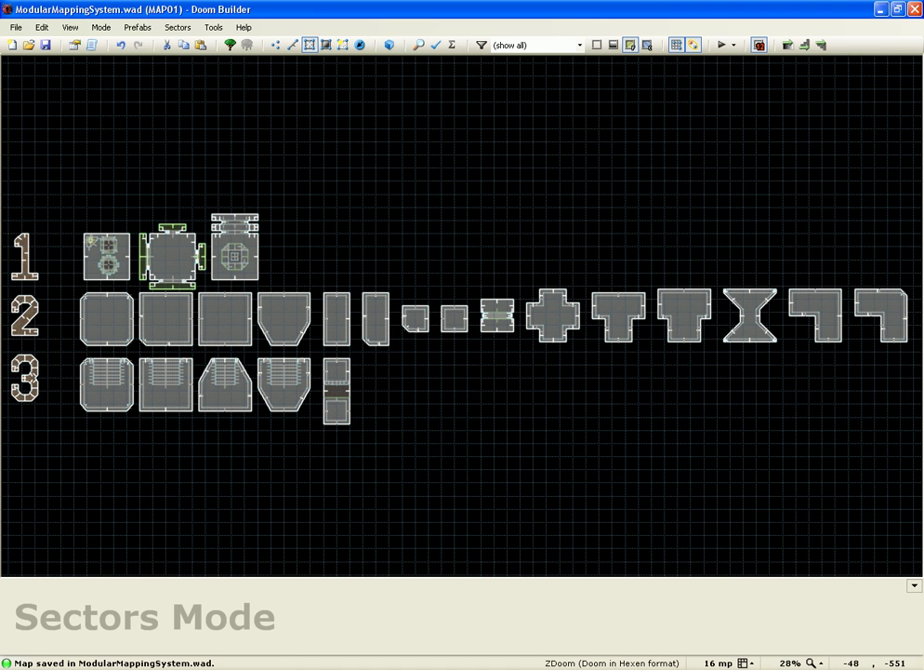